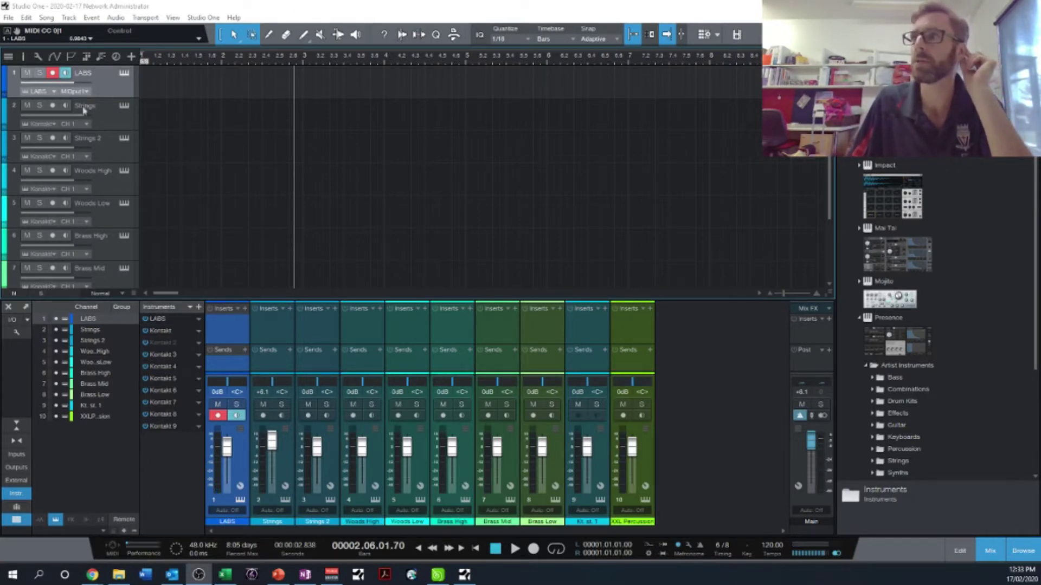
Step through the instrument tracks from Strings down to Brass Low to review the orchestral template.
{"action": "left_click", "coordinate": [122, 116]}
{"action": "left_click", "coordinate": [124, 160]}
{"action": "left_click", "coordinate": [121, 192]}
{"action": "left_click", "coordinate": [121, 223]}
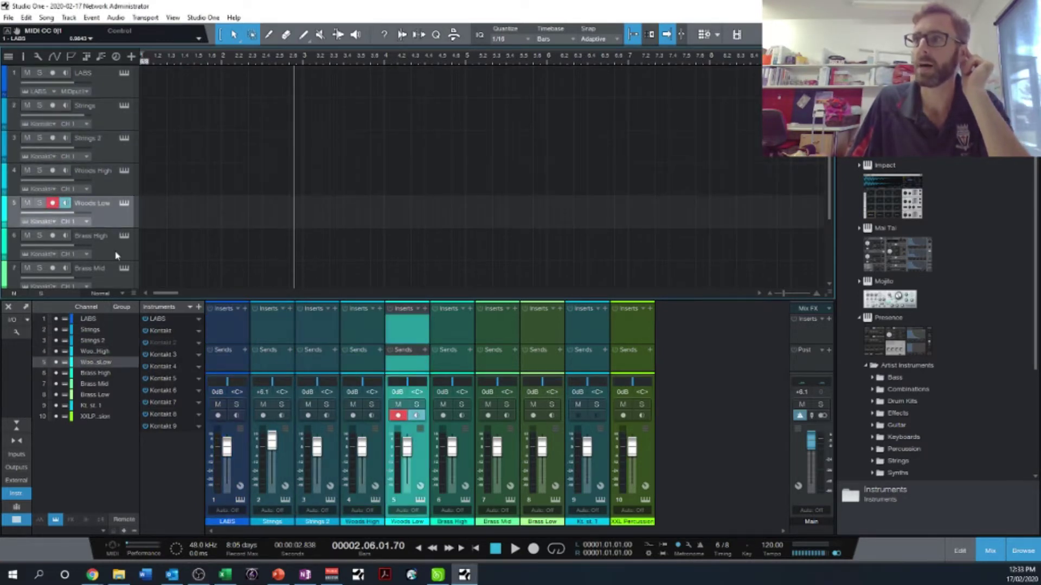
{"action": "left_click", "coordinate": [116, 256]}
{"action": "left_click", "coordinate": [114, 258]}
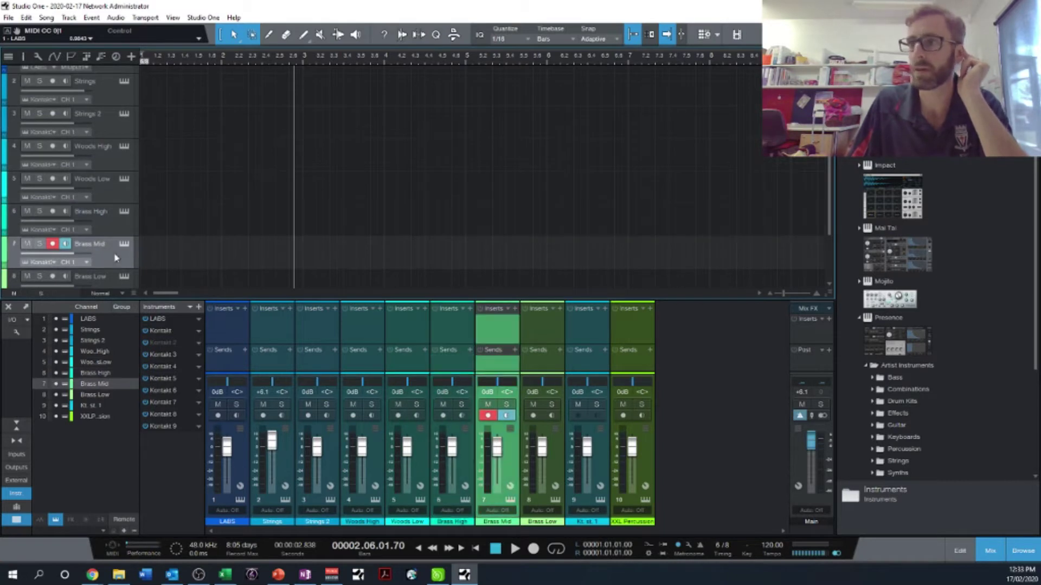
{"action": "scroll", "coordinate": [114, 279], "scroll_direction": "down", "scroll_amount": 1}
{"action": "left_click", "coordinate": [114, 258]}
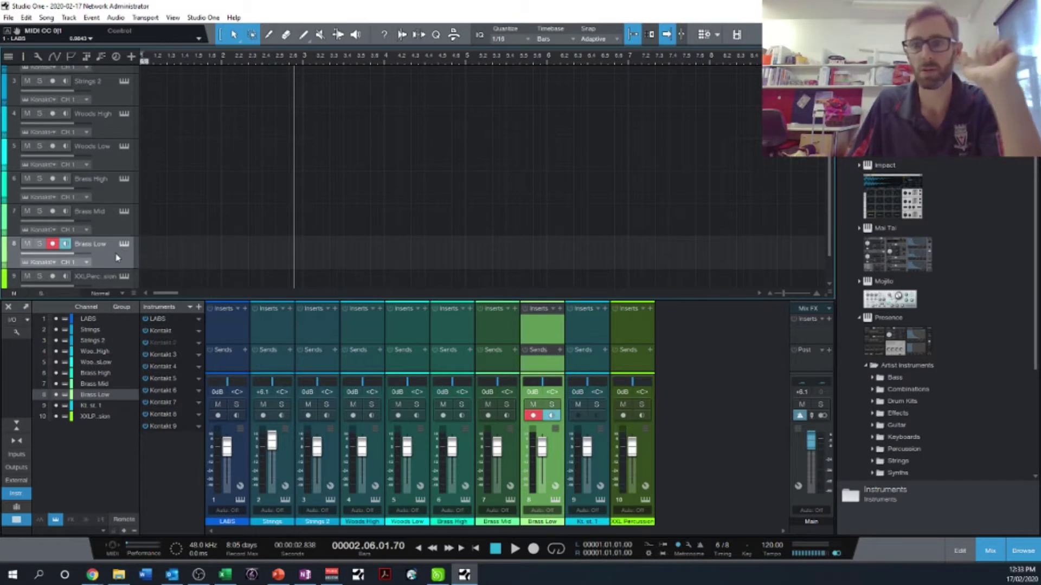
{"action": "scroll", "coordinate": [109, 244], "scroll_direction": "up", "scroll_amount": 2}
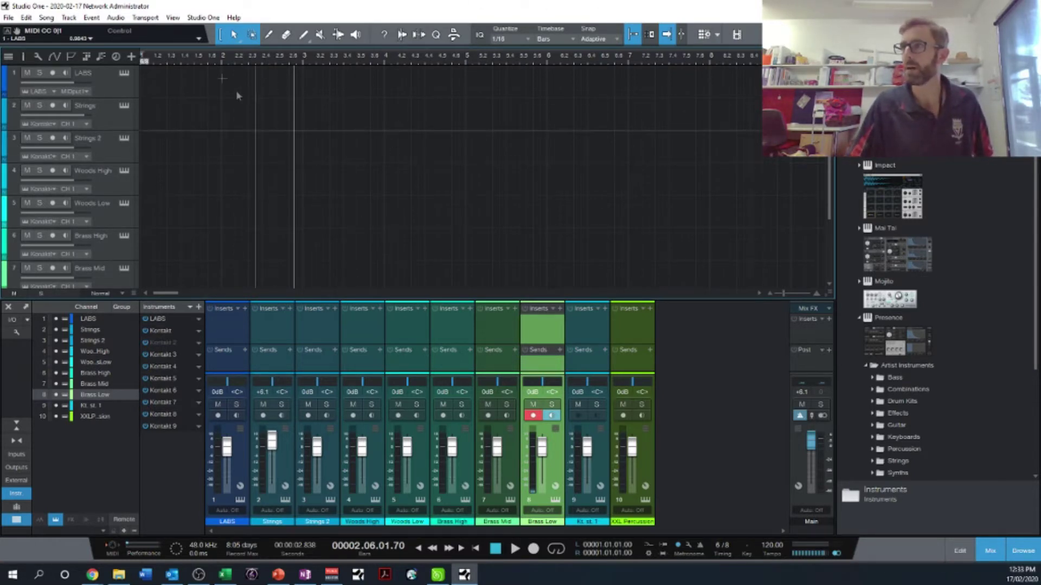
Arm the LABS, Strings and Strings 2 tracks in turn to compare their sounds, finishing on Strings 2.
{"action": "left_click", "coordinate": [199, 18]}
{"action": "left_click", "coordinate": [125, 77]}
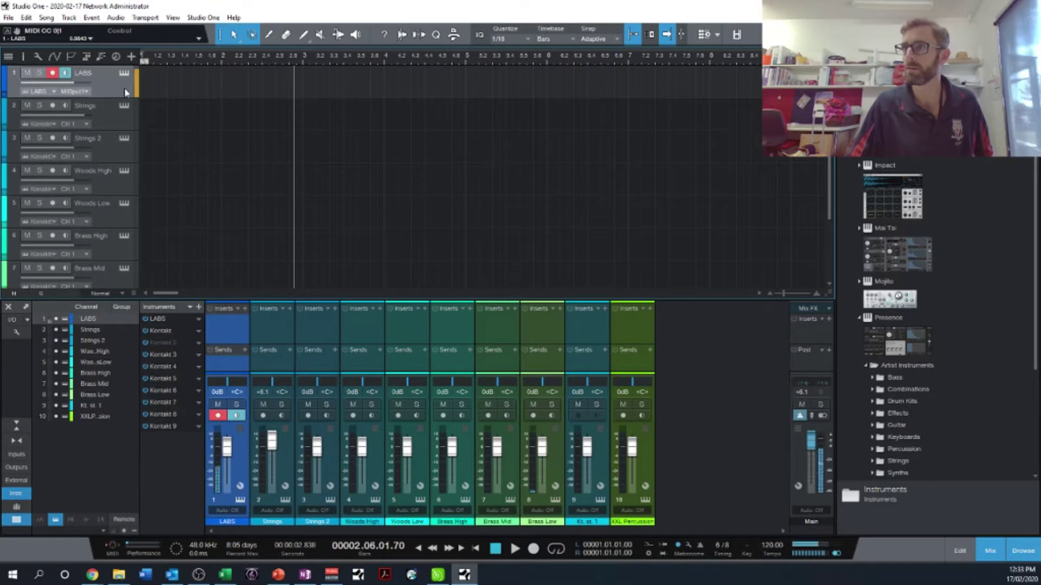
{"action": "left_click", "coordinate": [125, 121]}
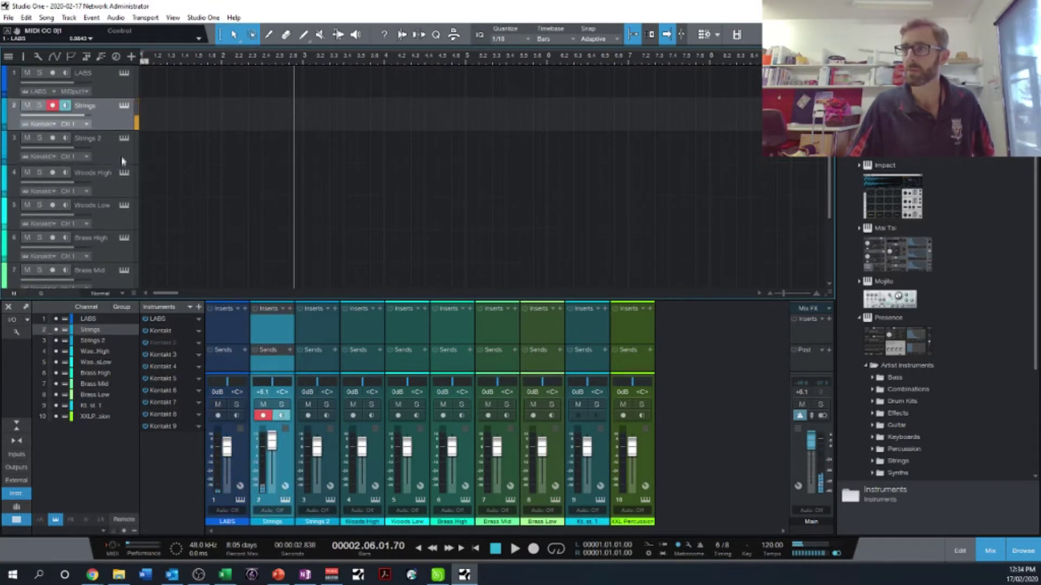
{"action": "left_click", "coordinate": [123, 162]}
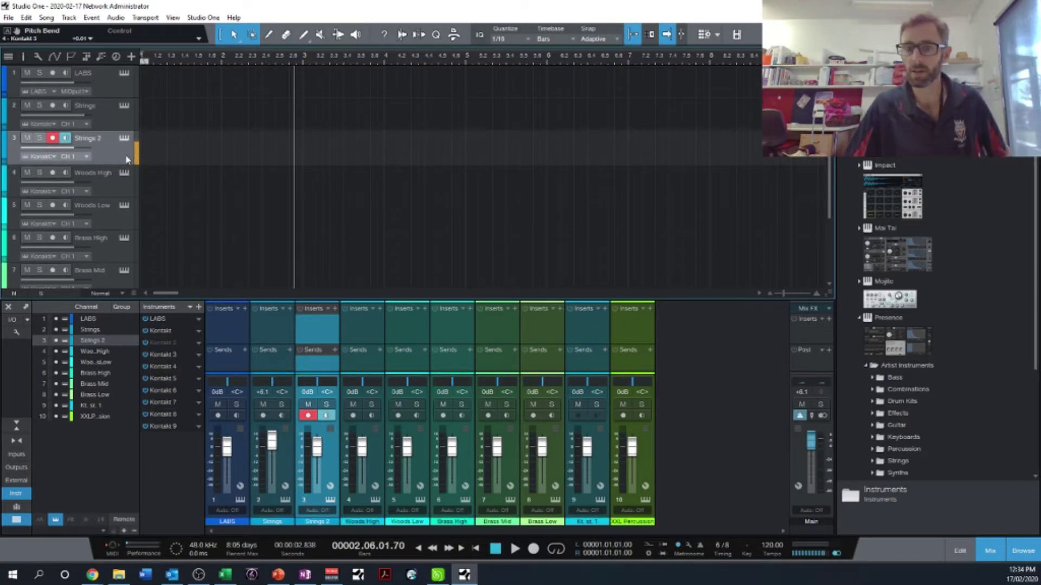
{"action": "left_click", "coordinate": [124, 125]}
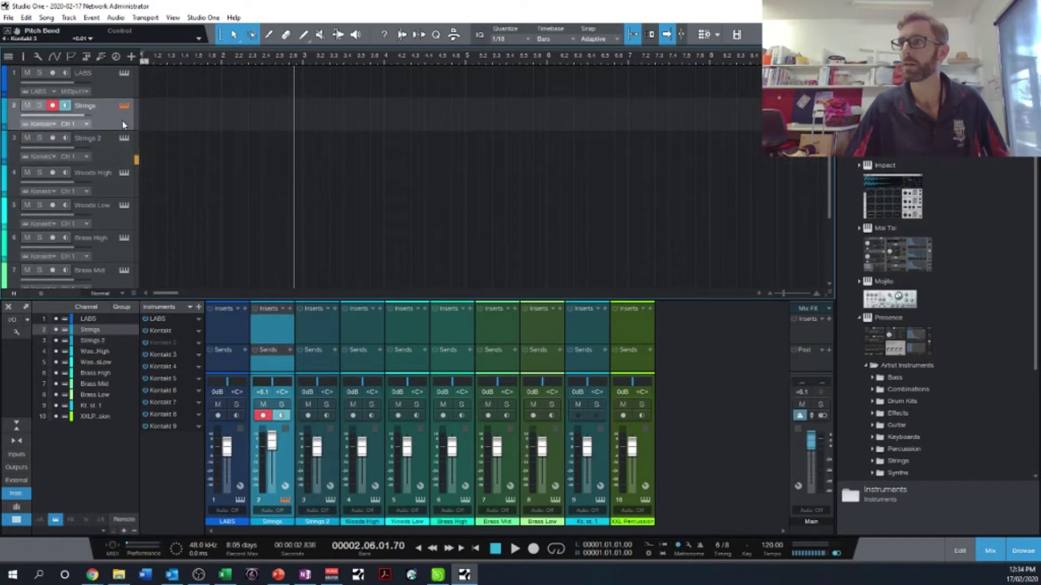
{"action": "left_click", "coordinate": [122, 152]}
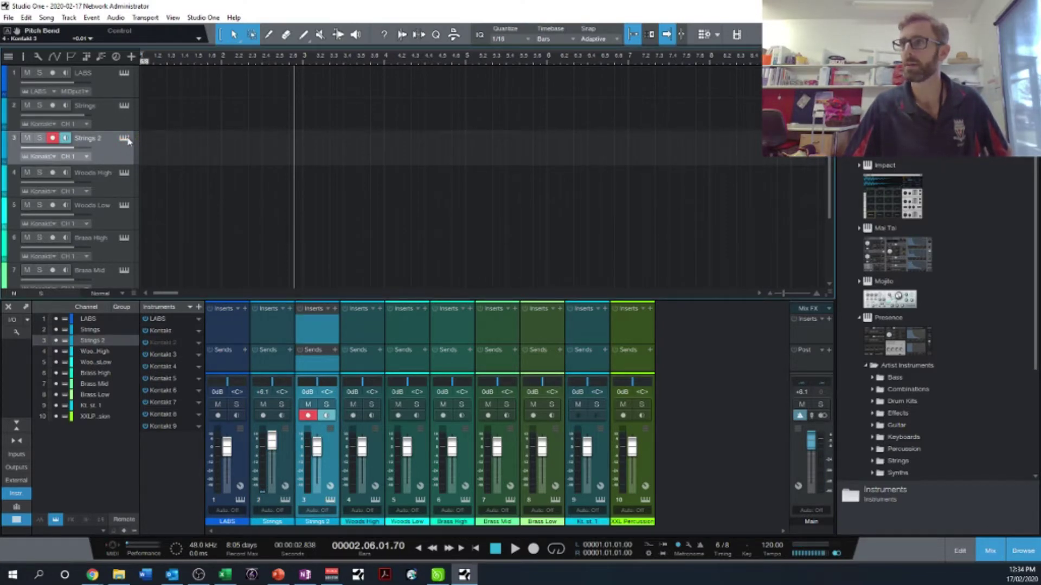
Examine the Kontakt instrument and its controllers on Strings 2, and leave the Strings 2 track selected.
{"action": "left_click", "coordinate": [329, 499]}
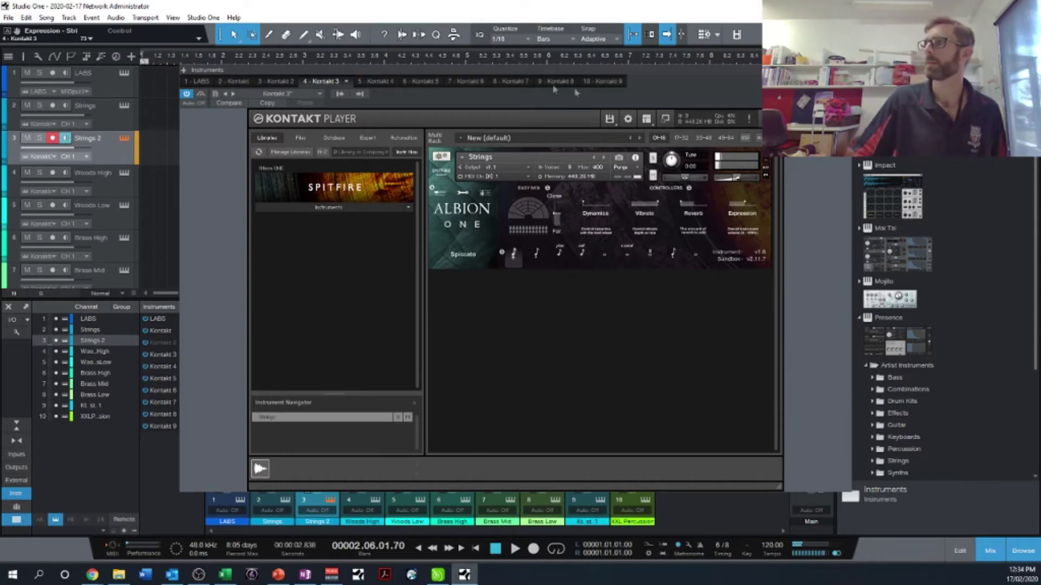
{"action": "key", "text": "F11"}
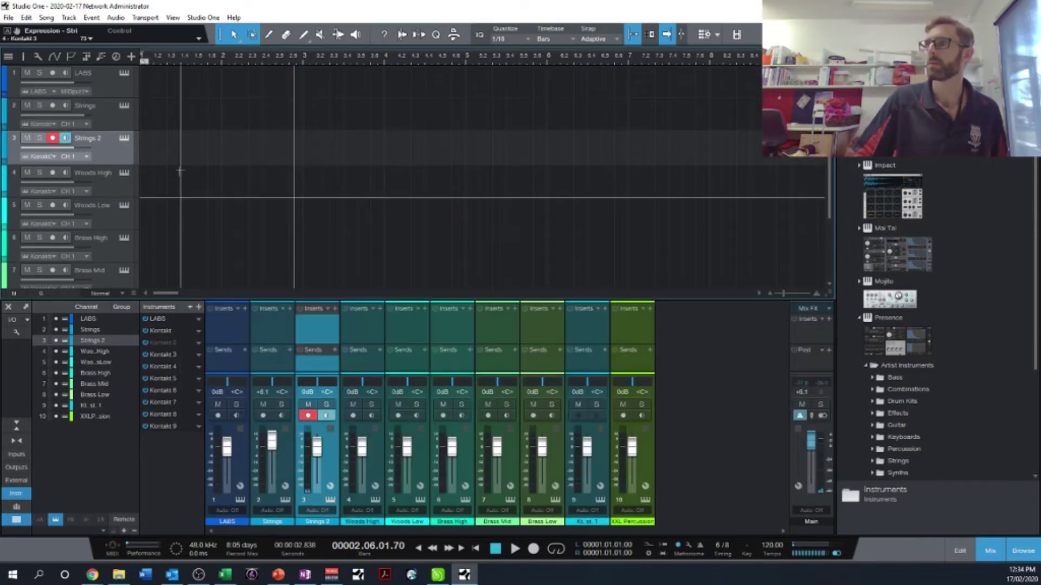
{"action": "left_click", "coordinate": [121, 191]}
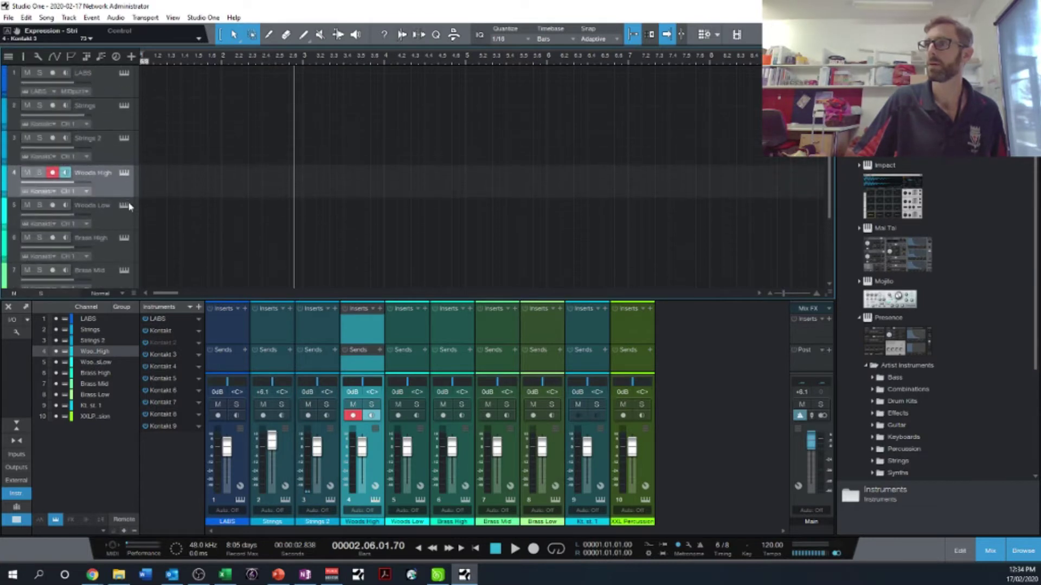
{"action": "left_click", "coordinate": [114, 144]}
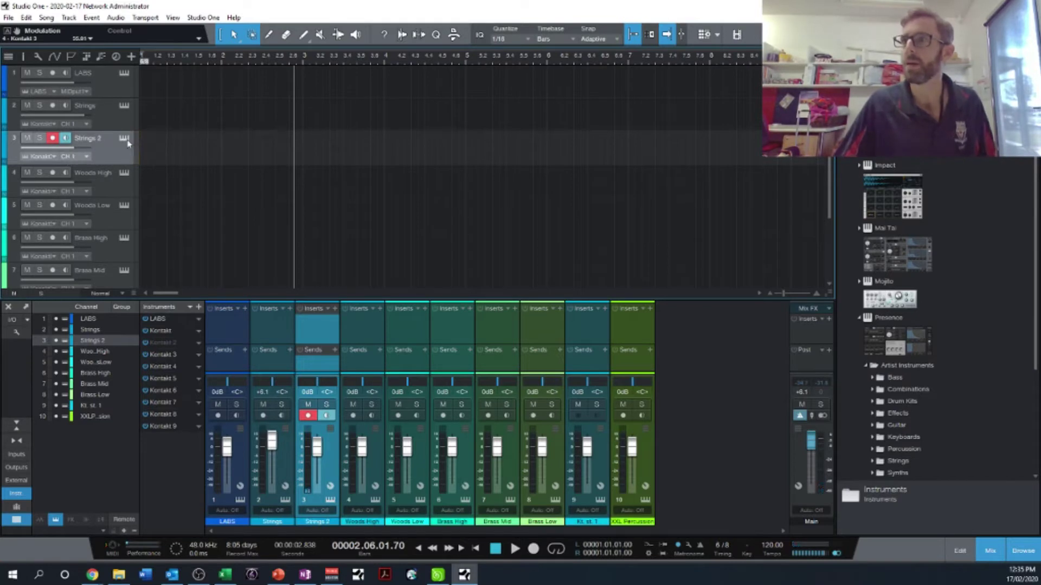
In the Strings 2 Kontakt instrument, use MIDI CC learn to link the Dynamics and Expression sliders to the keyboard's controller.
{"action": "left_click", "coordinate": [126, 139]}
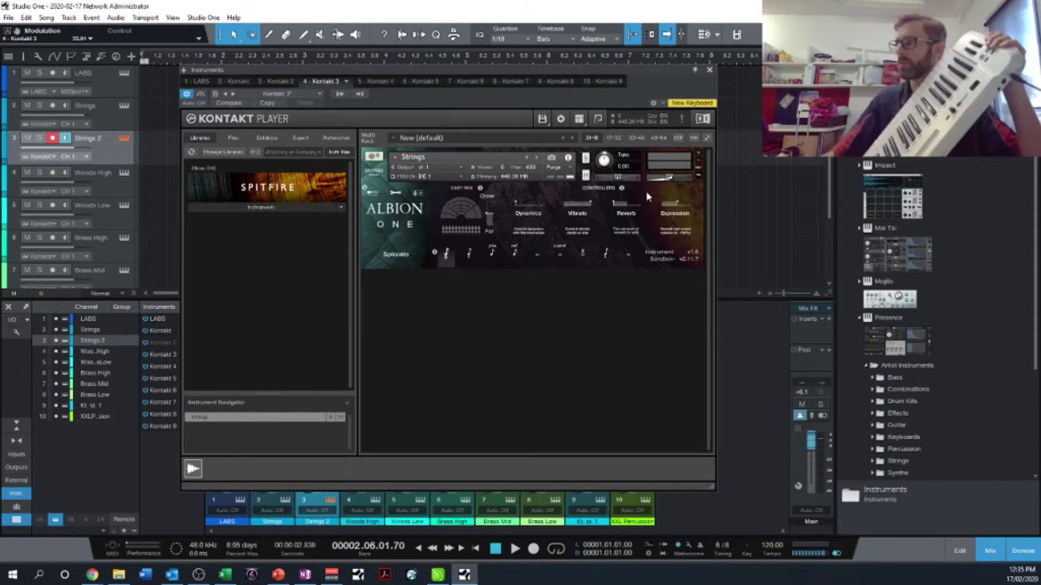
{"action": "right_click", "coordinate": [529, 207]}
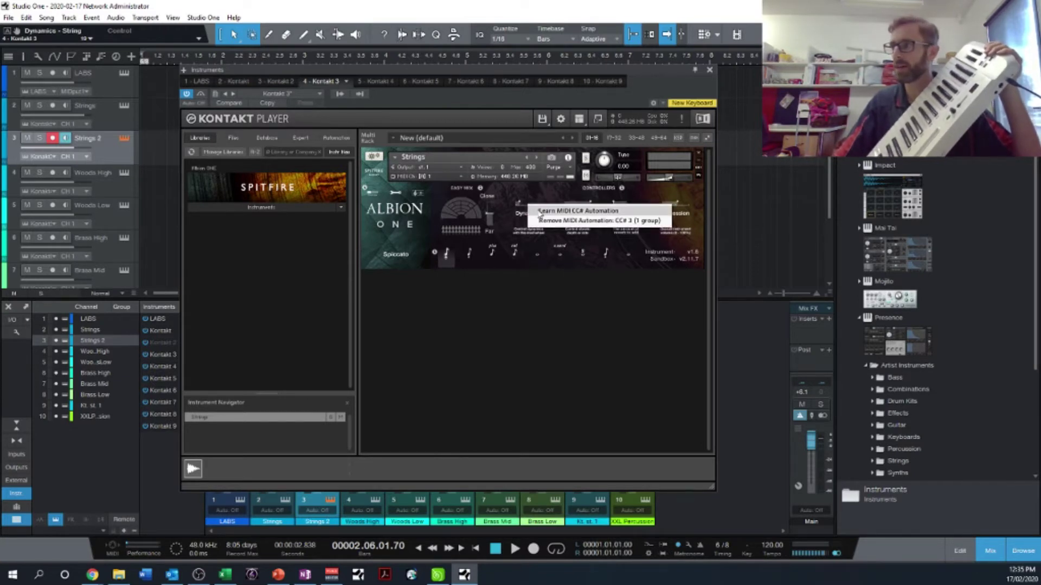
{"action": "left_click", "coordinate": [551, 215]}
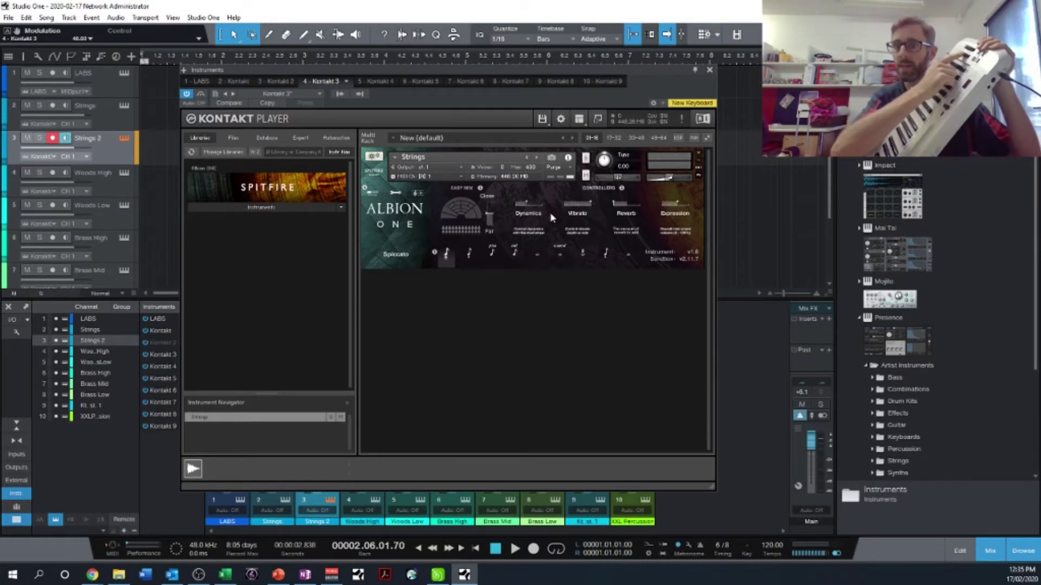
{"action": "right_click", "coordinate": [665, 214]}
{"action": "left_click", "coordinate": [666, 214]}
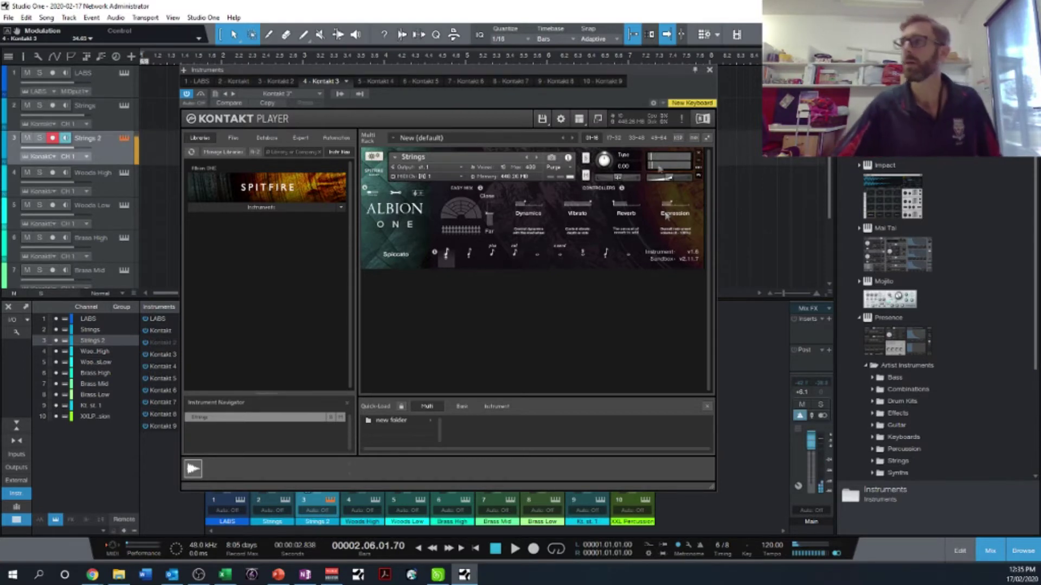
Move the Close/Far microphone slider of the Strings 2 instrument toward Far, and close the instrument window.
{"action": "left_click_drag", "start_coordinate": [492, 218], "coordinate": [488, 224]}
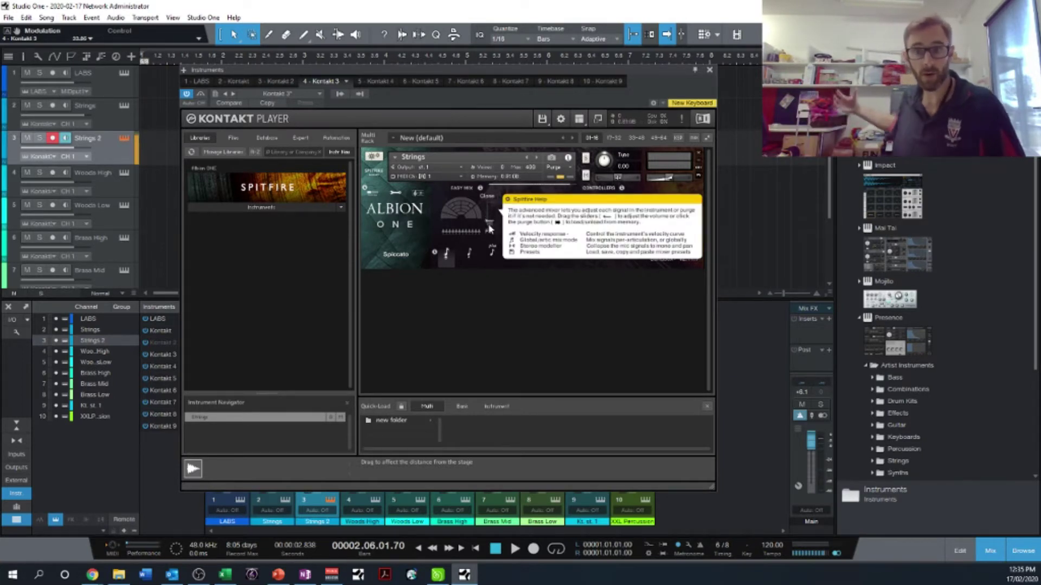
{"action": "left_click_drag", "start_coordinate": [489, 228], "coordinate": [490, 202]}
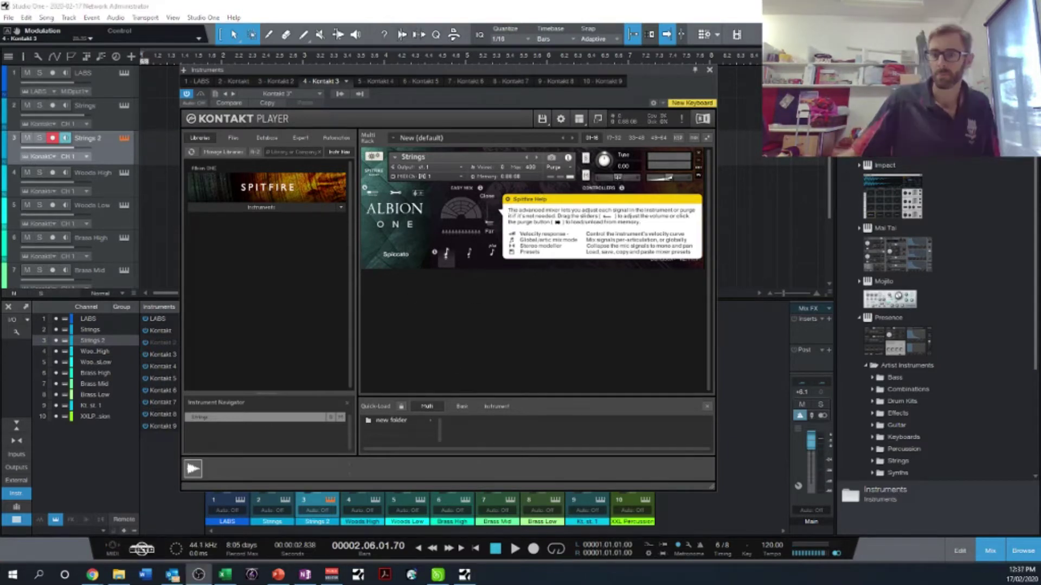
{"action": "left_click", "coordinate": [611, 187]}
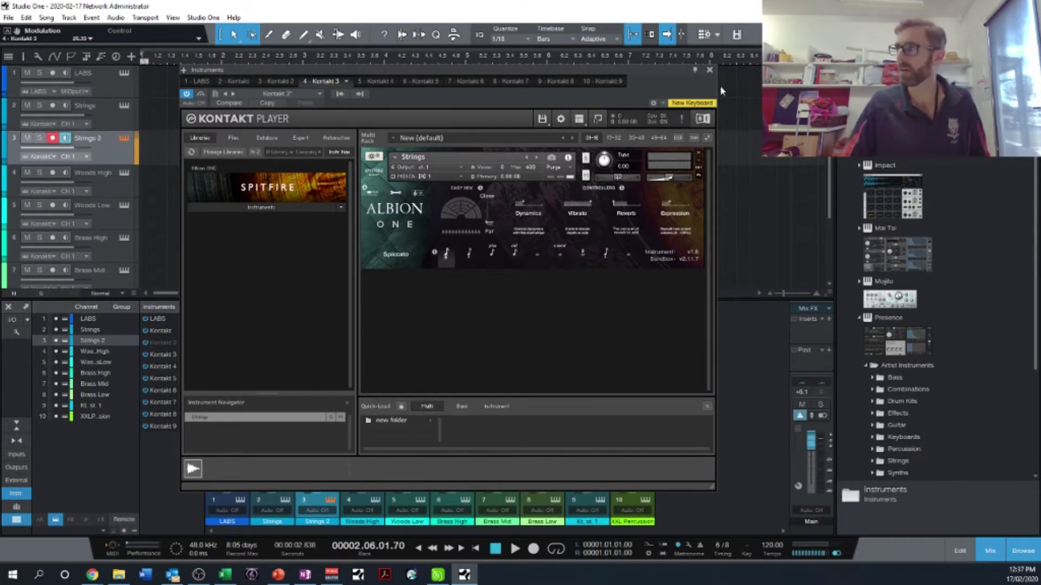
{"action": "left_click", "coordinate": [711, 74]}
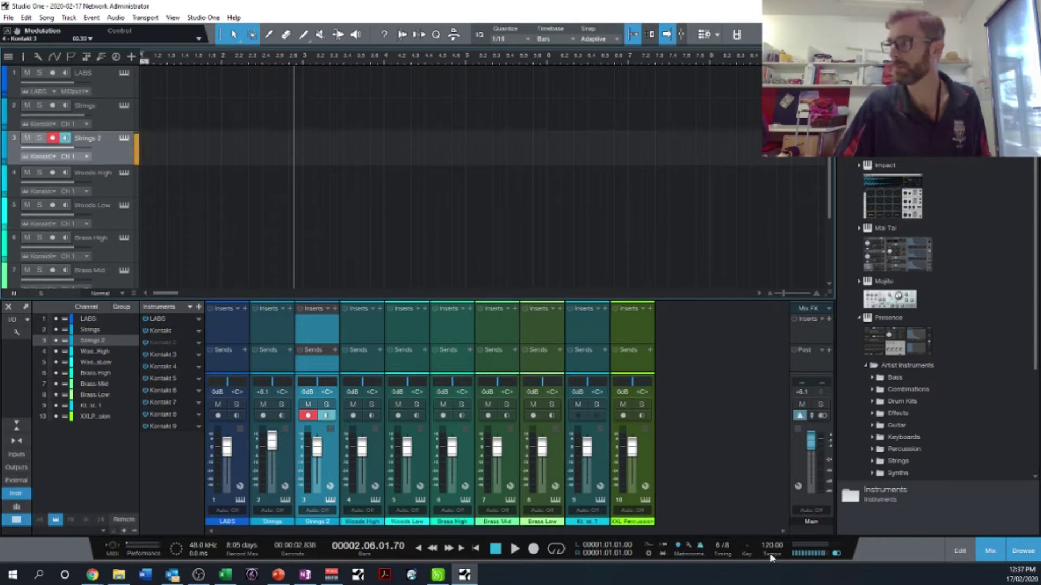
Set the song tempo to 109 BPM and move the playback position back to bar 2.
{"action": "scroll", "coordinate": [771, 558], "scroll_direction": "down", "scroll_amount": 9}
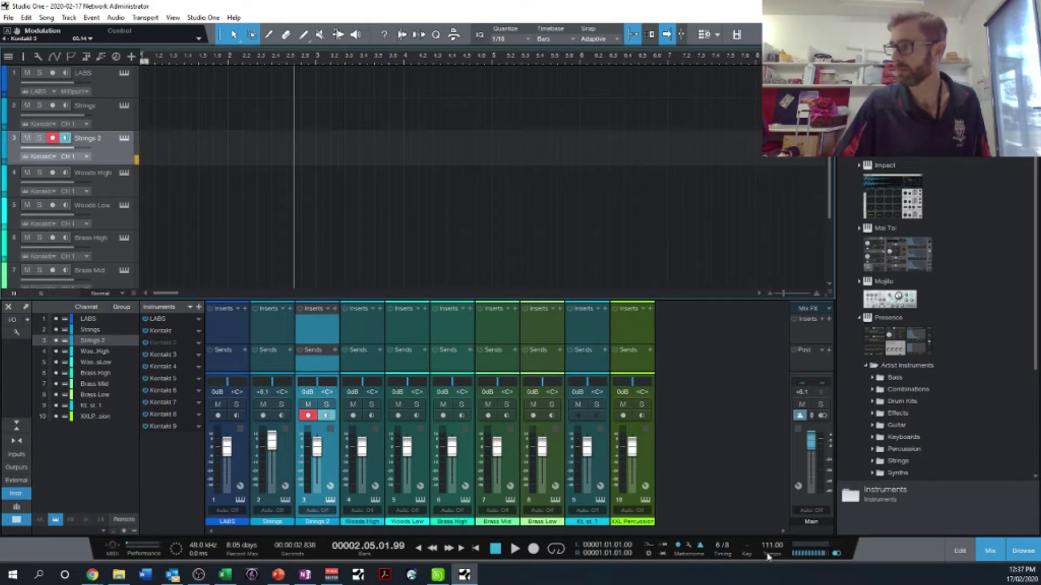
{"action": "scroll", "coordinate": [769, 557], "scroll_direction": "down", "scroll_amount": 11}
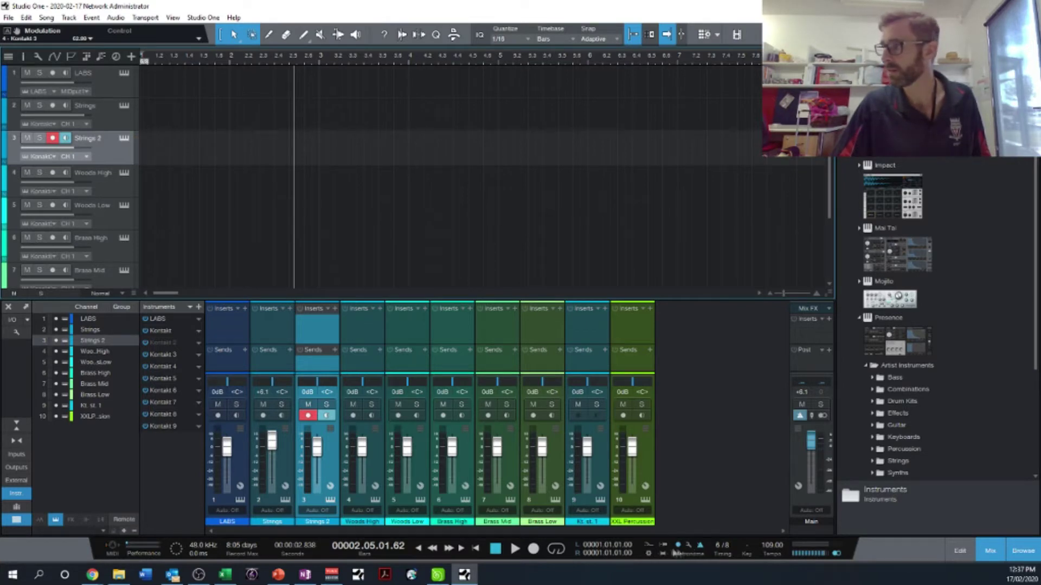
{"action": "key", "text": "KP_Subtract"}
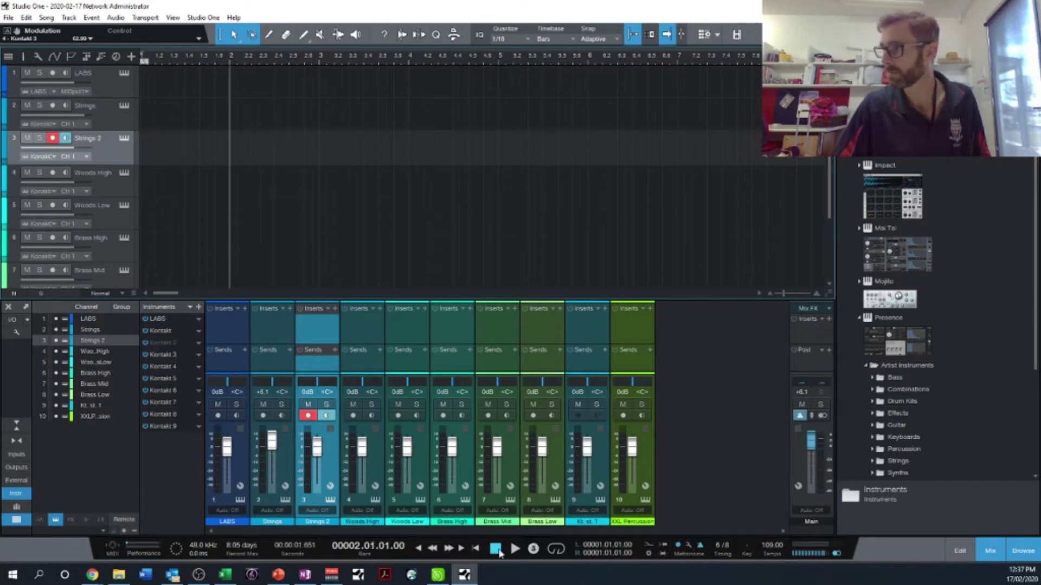
Set the time signature to 4/4 and check the metronome's accent, beat and precount settings.
{"action": "left_click", "coordinate": [717, 545]}
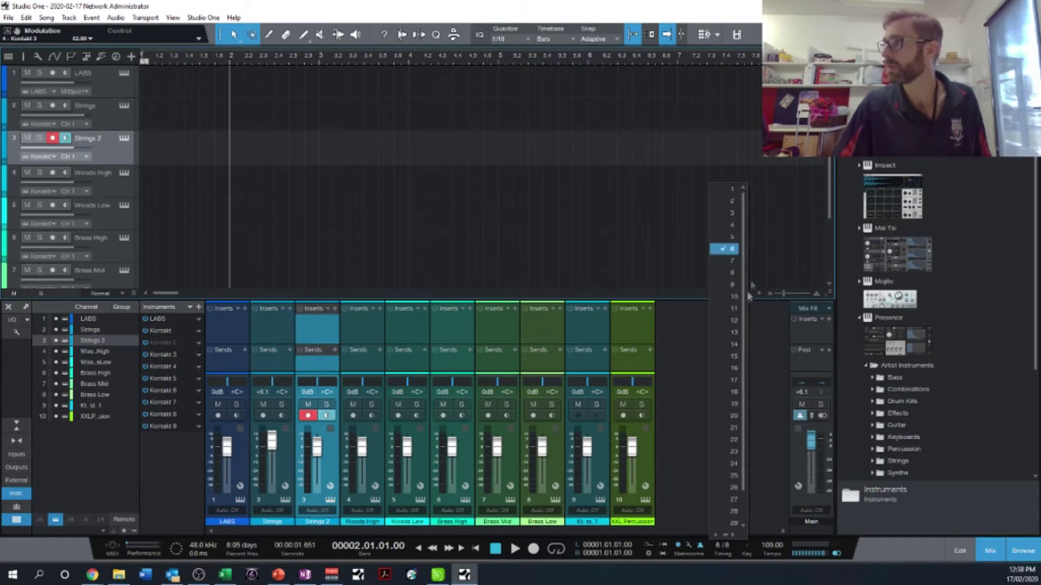
{"action": "left_click", "coordinate": [732, 225]}
{"action": "left_click", "coordinate": [728, 545]}
{"action": "left_click", "coordinate": [751, 499]}
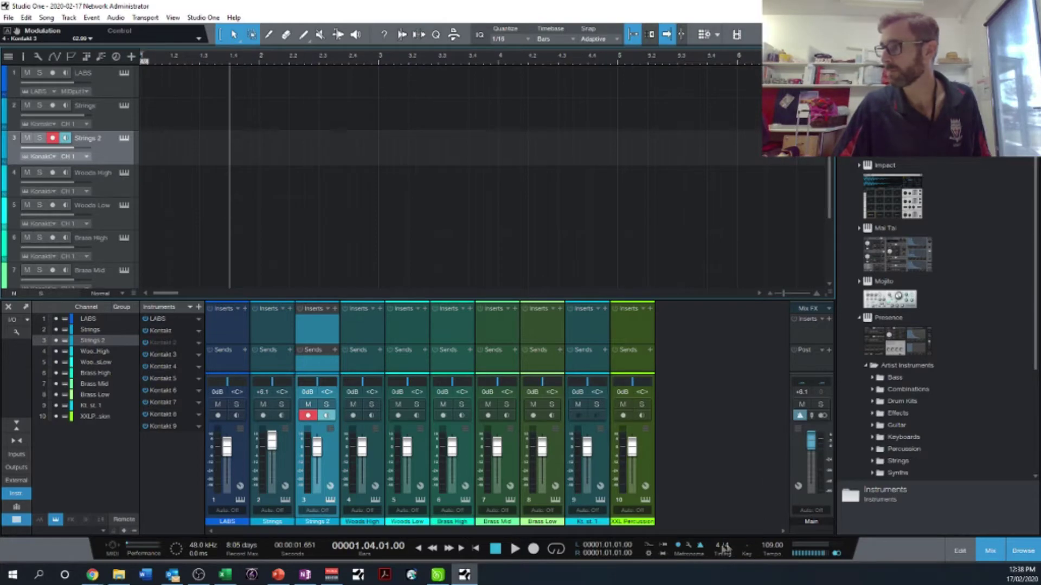
{"action": "left_click", "coordinate": [688, 545]}
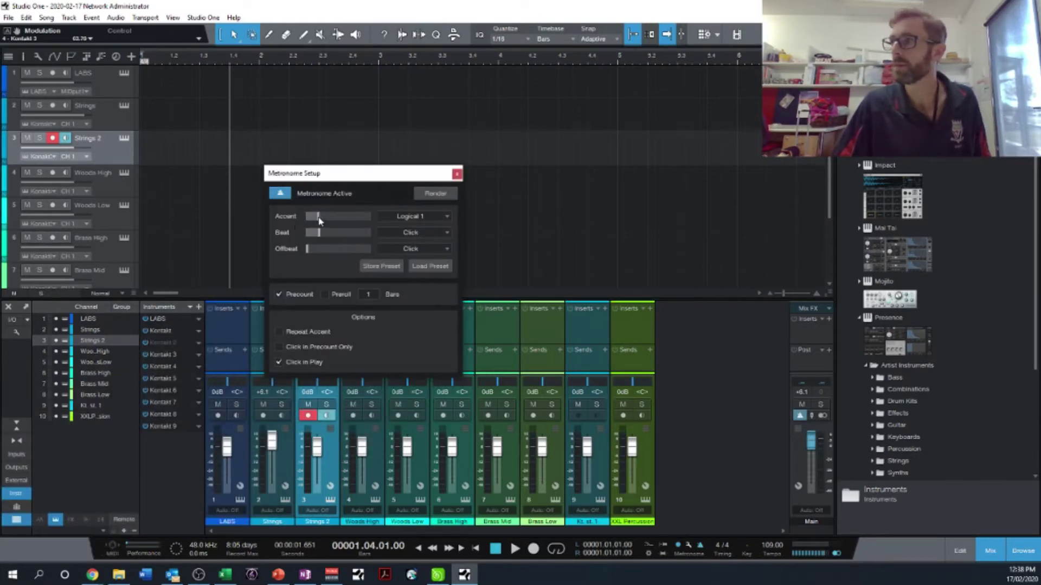
{"action": "left_click", "coordinate": [457, 175]}
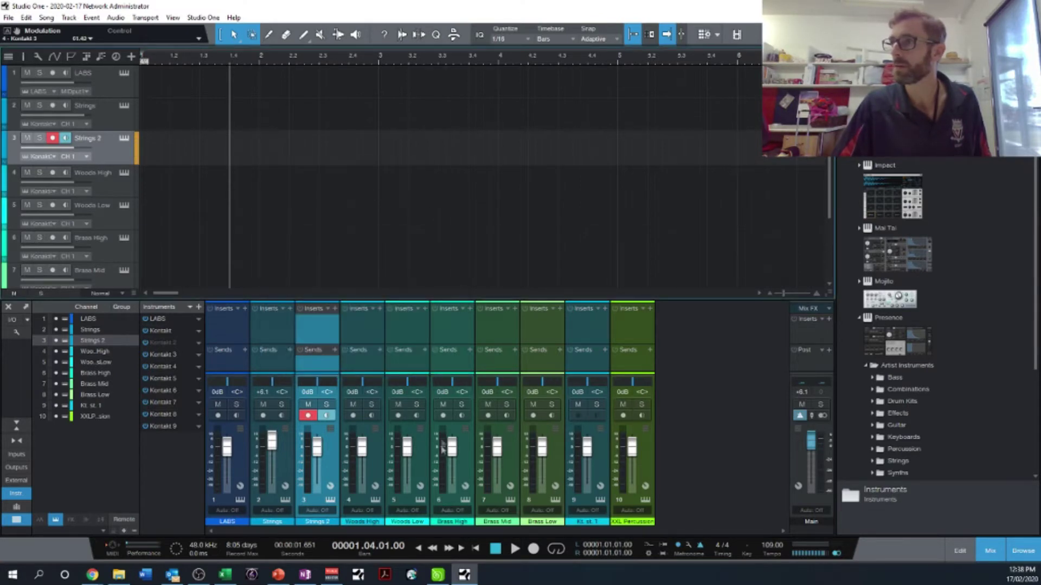
Record a part of about eight bars on the Strings 2 track from the start of the song.
{"action": "left_click", "coordinate": [475, 549]}
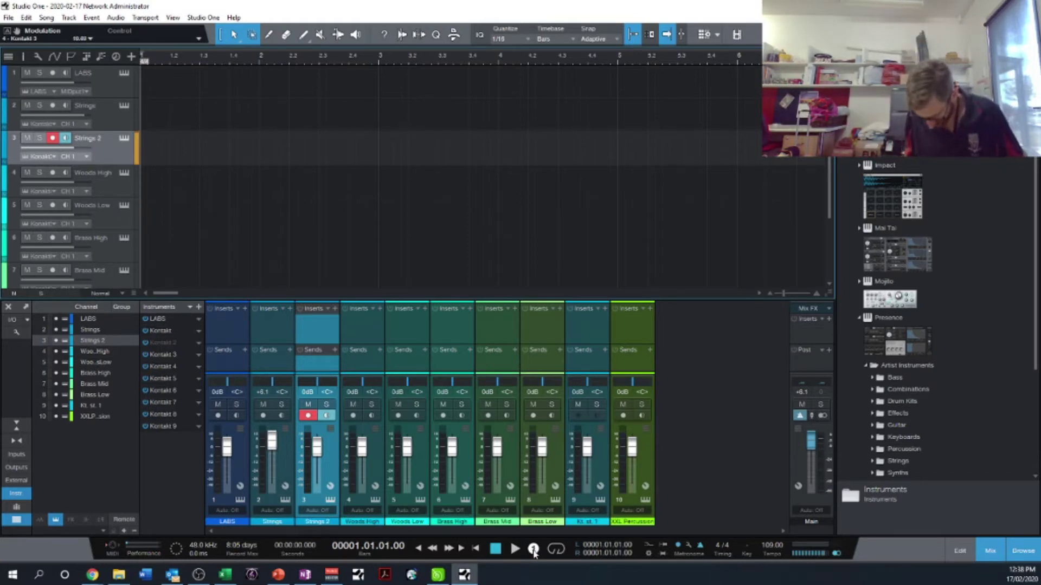
{"action": "left_click", "coordinate": [533, 549]}
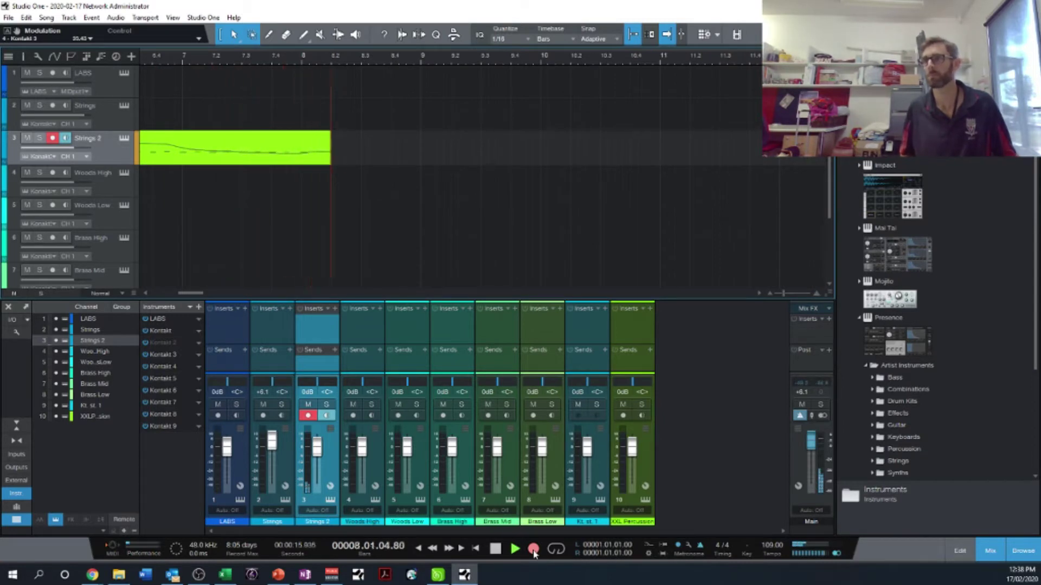
{"action": "key", "text": "space"}
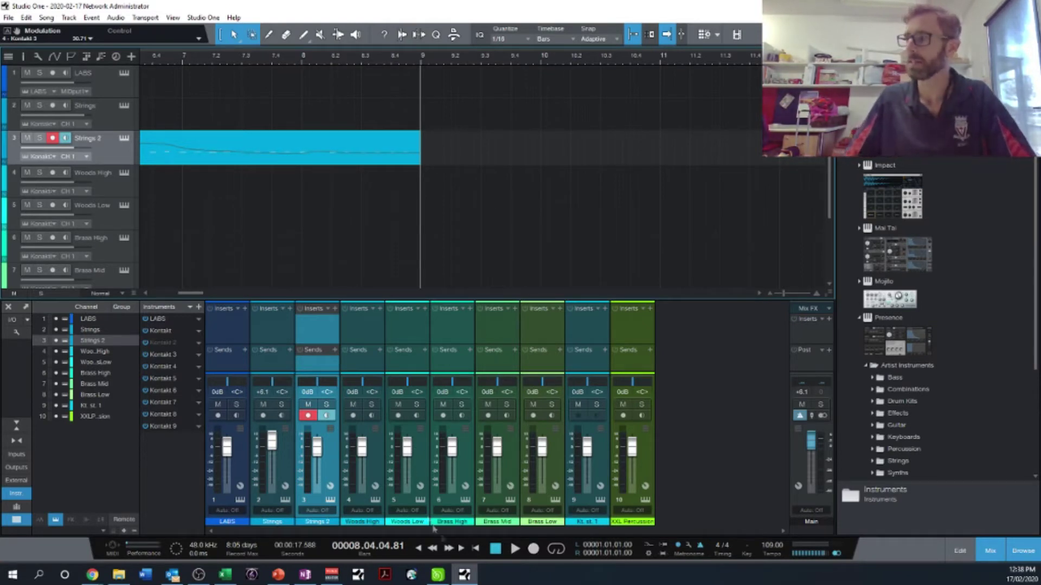
Play back the opening of the recorded Strings 2 part, return to the song start and view the whole clip.
{"action": "left_click", "coordinate": [476, 549]}
{"action": "key", "text": "space"}
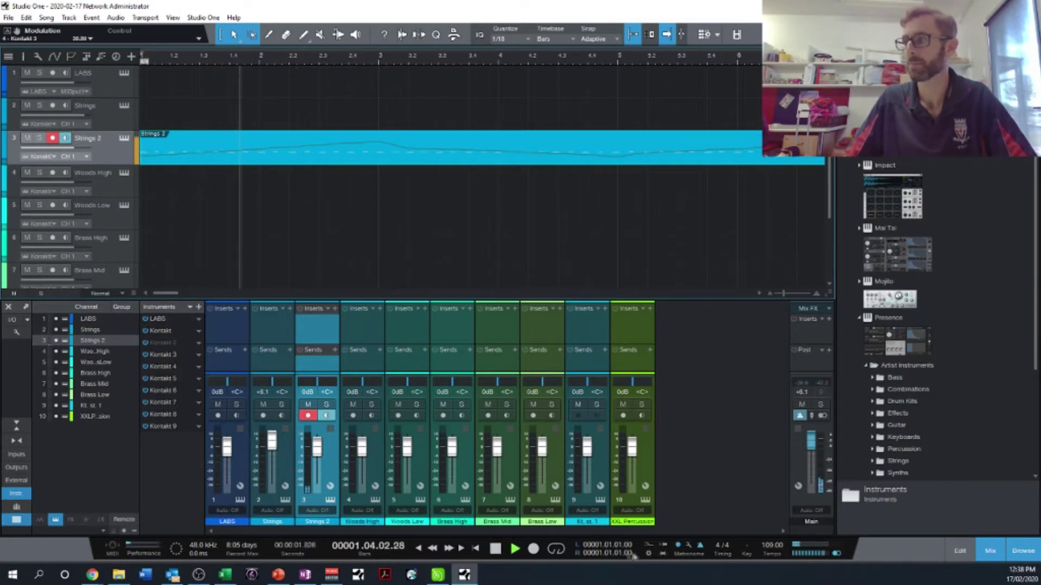
{"action": "key", "text": "space"}
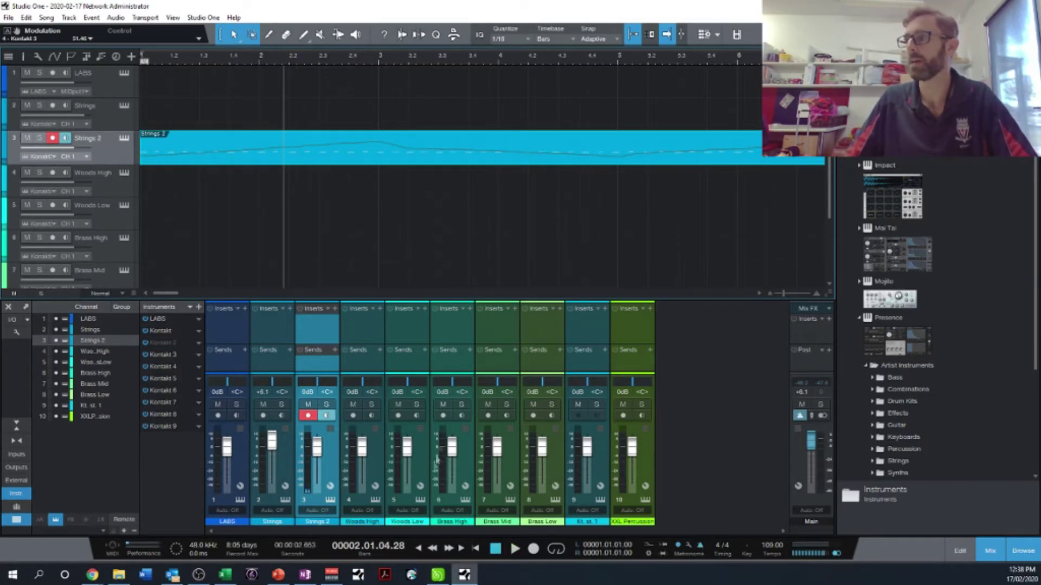
{"action": "left_click", "coordinate": [477, 549]}
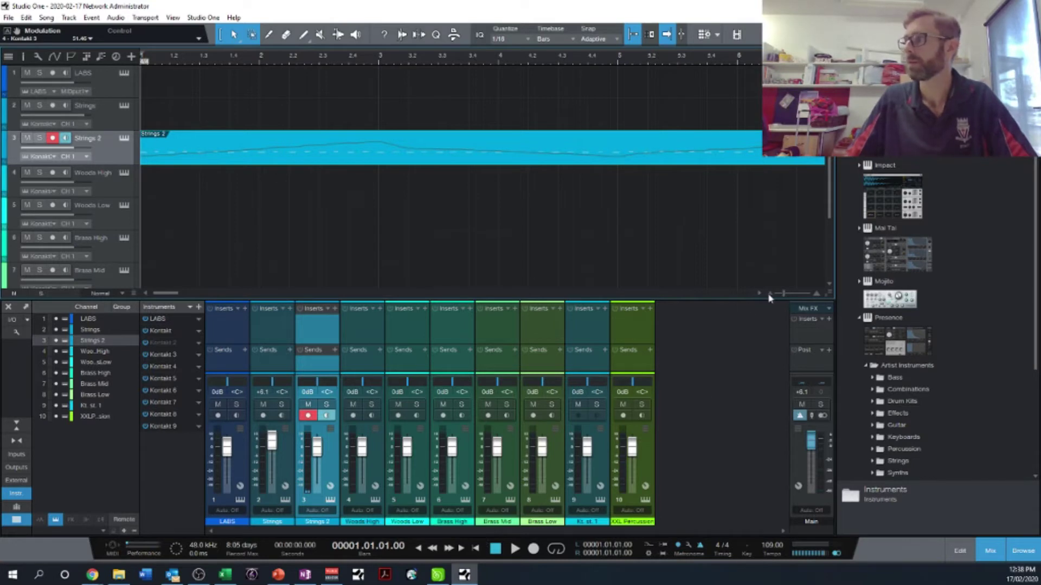
{"action": "scroll", "coordinate": [771, 297], "scroll_direction": "down", "scroll_amount": 5}
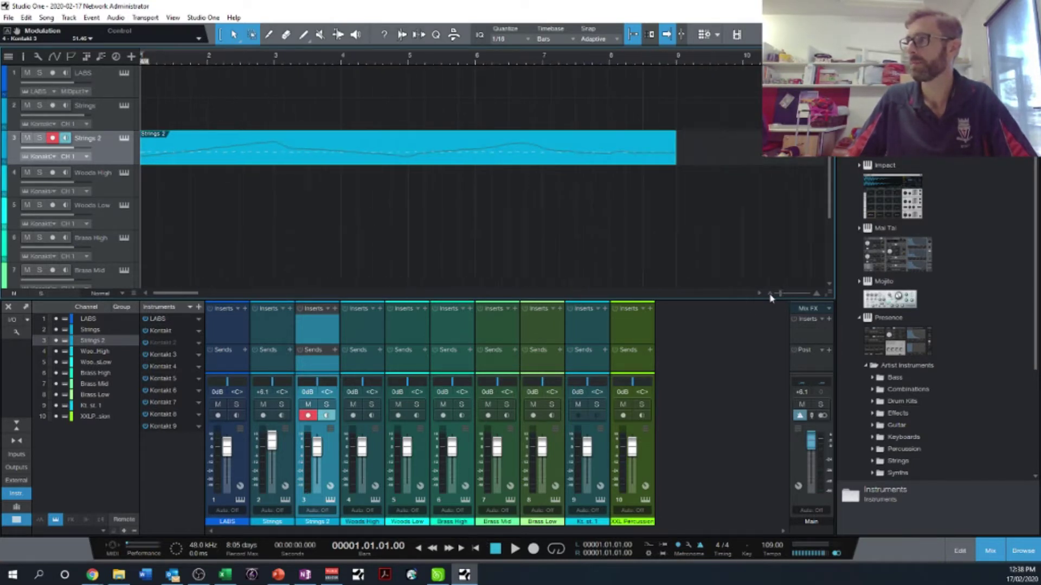
Duplicate the recorded Strings 2 clip twice, end to end, and move the playback position to bar 9.
{"action": "scroll", "coordinate": [771, 297], "scroll_direction": "down", "scroll_amount": 1}
{"action": "key", "text": "d"}
{"action": "key", "text": "d"}
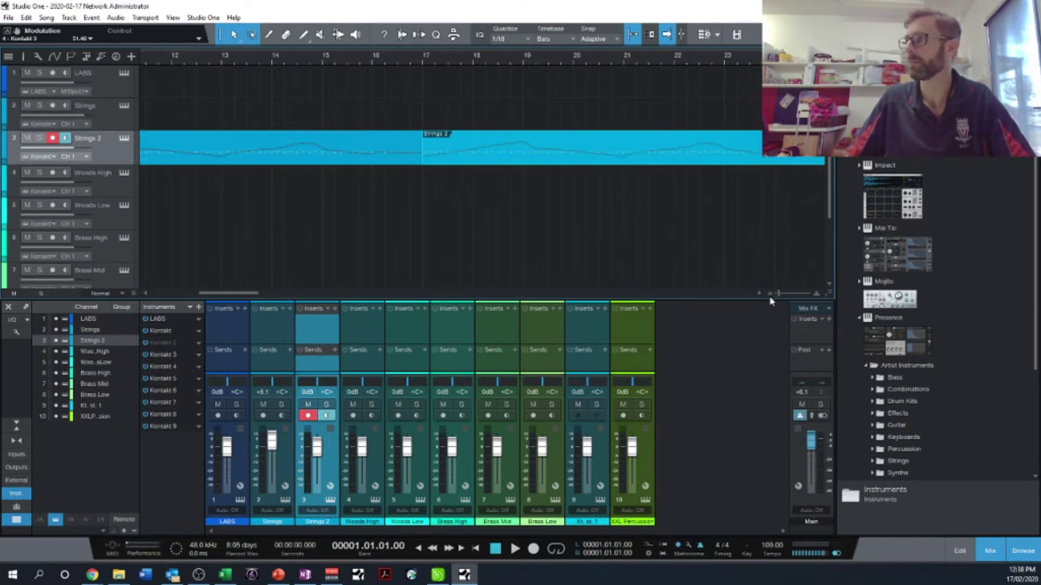
{"action": "scroll", "coordinate": [772, 297], "scroll_direction": "down", "scroll_amount": 3}
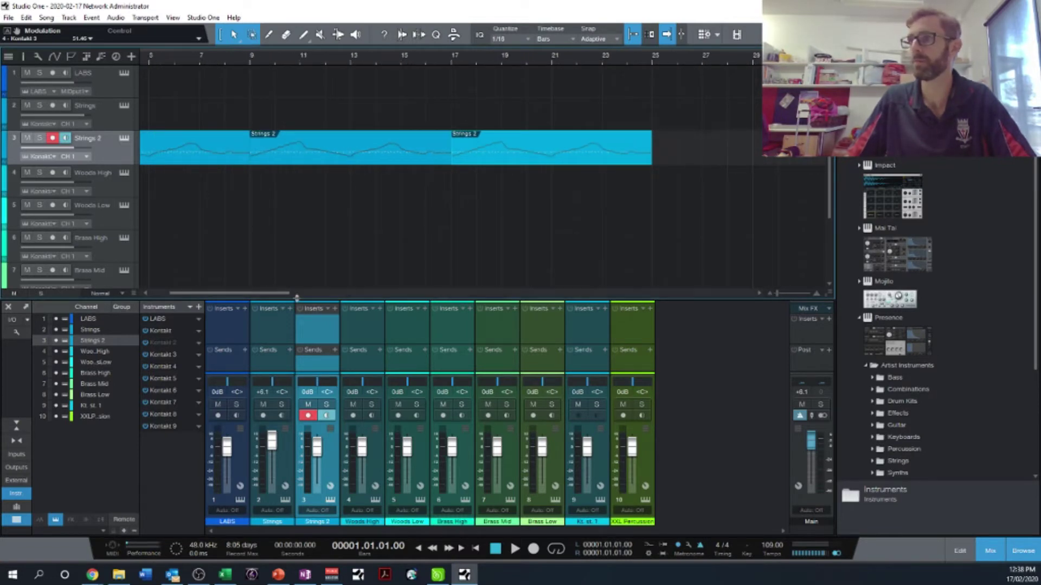
{"action": "left_click_drag", "start_coordinate": [286, 296], "coordinate": [269, 296]}
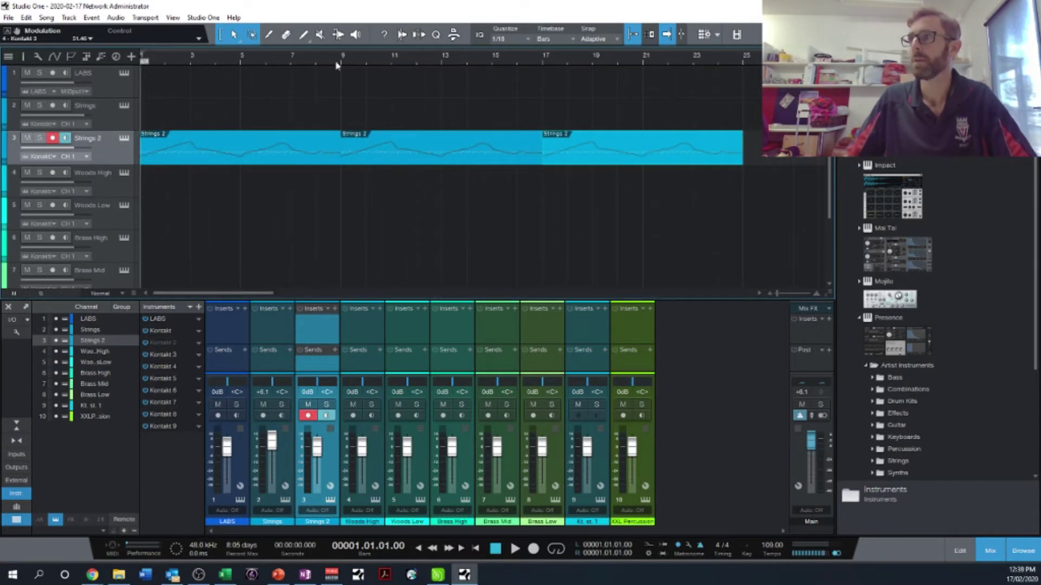
{"action": "left_click_drag", "start_coordinate": [334, 64], "coordinate": [341, 58]}
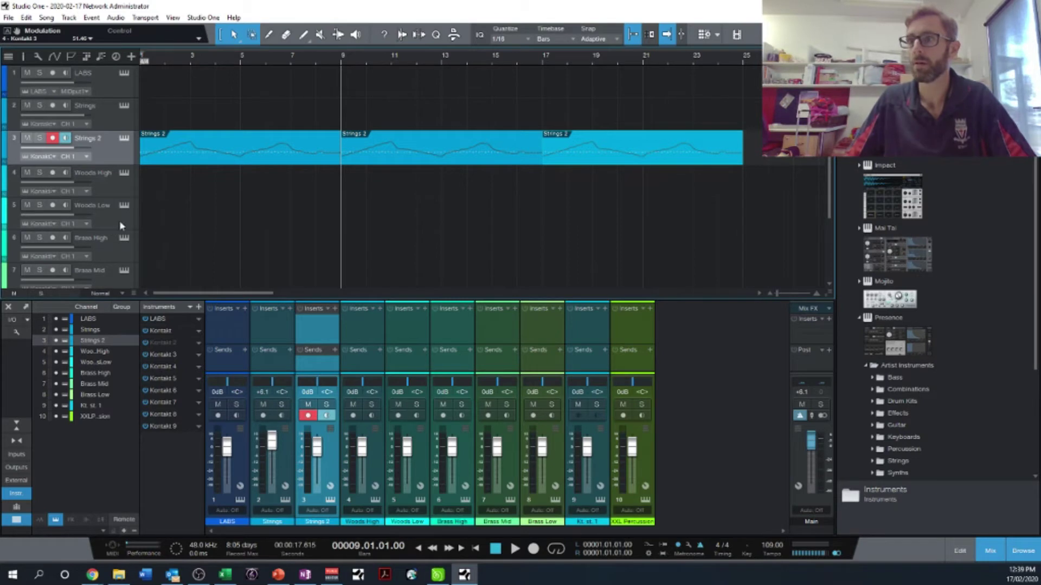
Select the Brass Low track and shift its Kontakt instrument's Easy Mix distance slider toward Far.
{"action": "scroll", "coordinate": [115, 259], "scroll_direction": "down", "scroll_amount": 2}
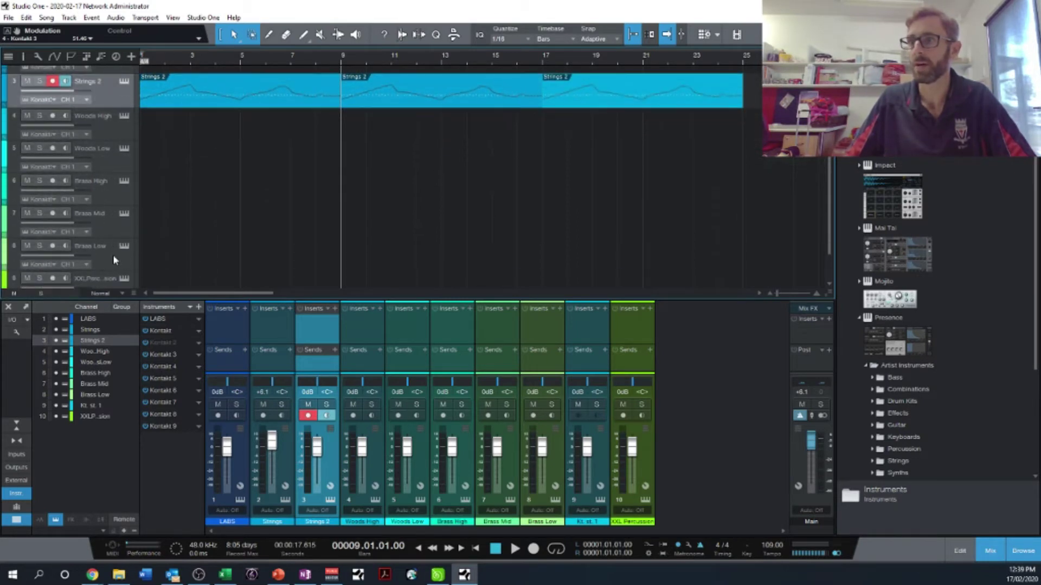
{"action": "left_click", "coordinate": [113, 255]}
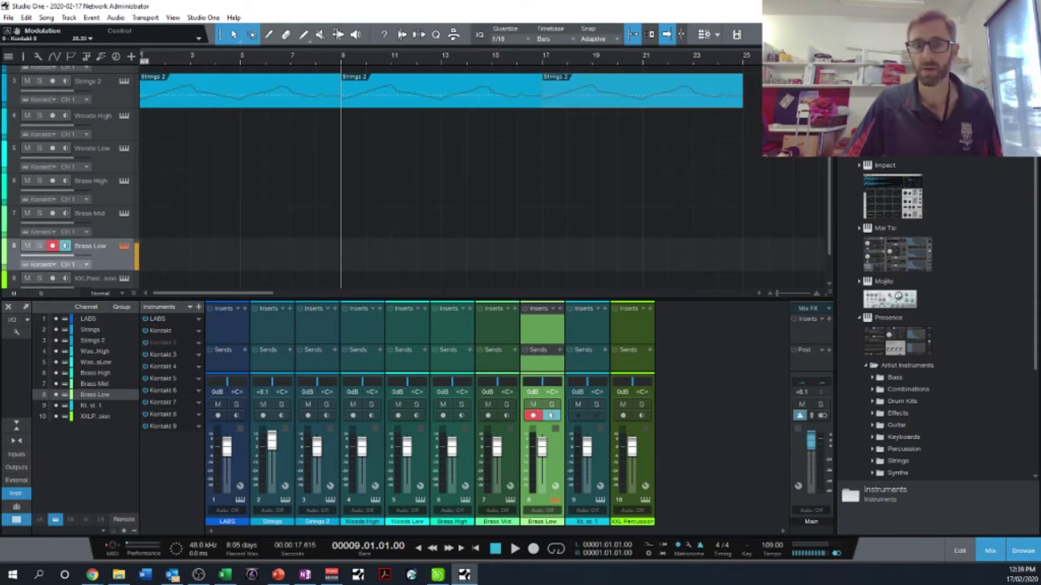
{"action": "left_click", "coordinate": [124, 245]}
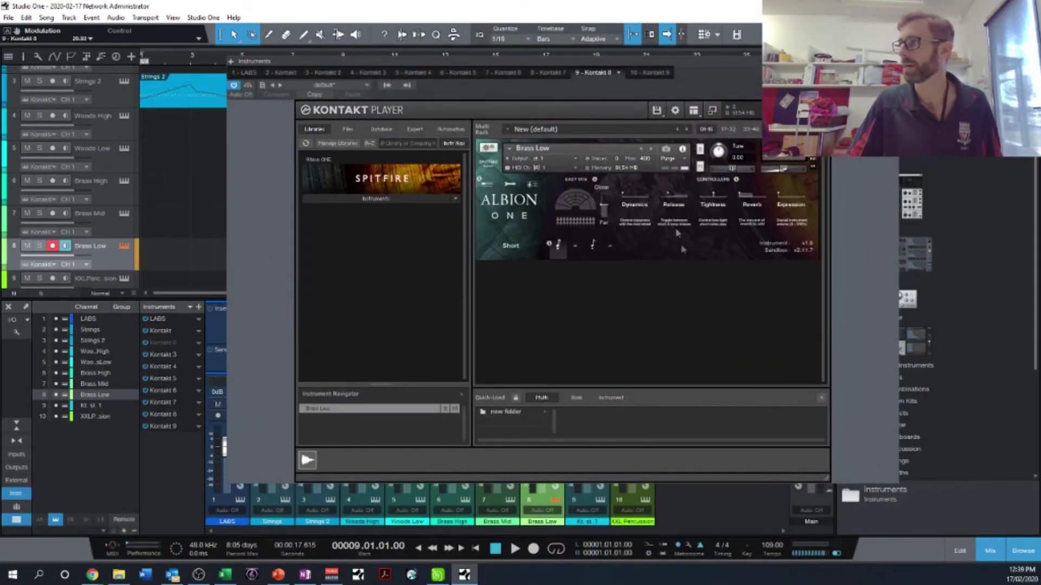
{"action": "mouse_move", "coordinate": [654, 204]}
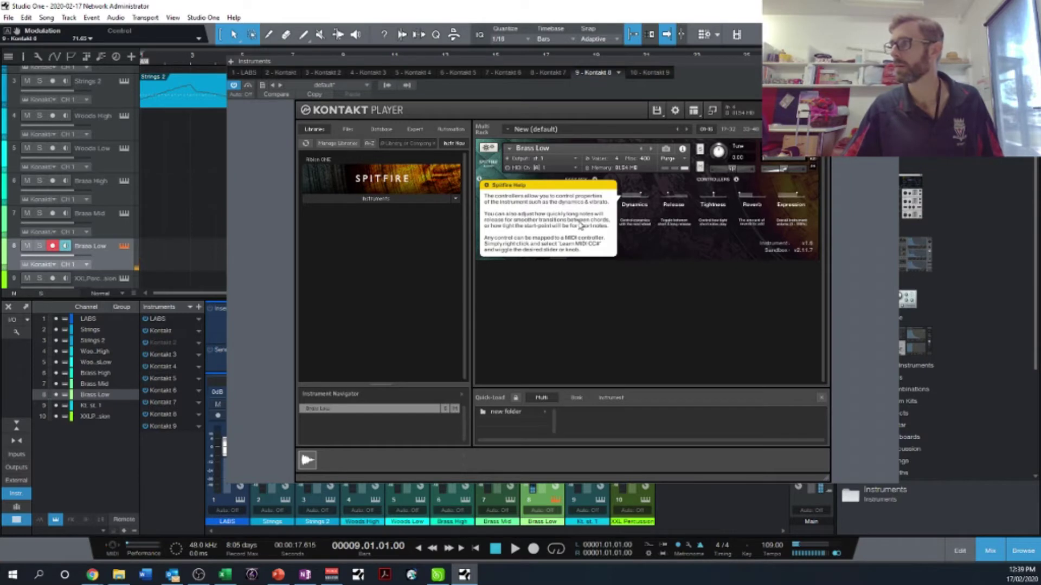
{"action": "mouse_move", "coordinate": [581, 252]}
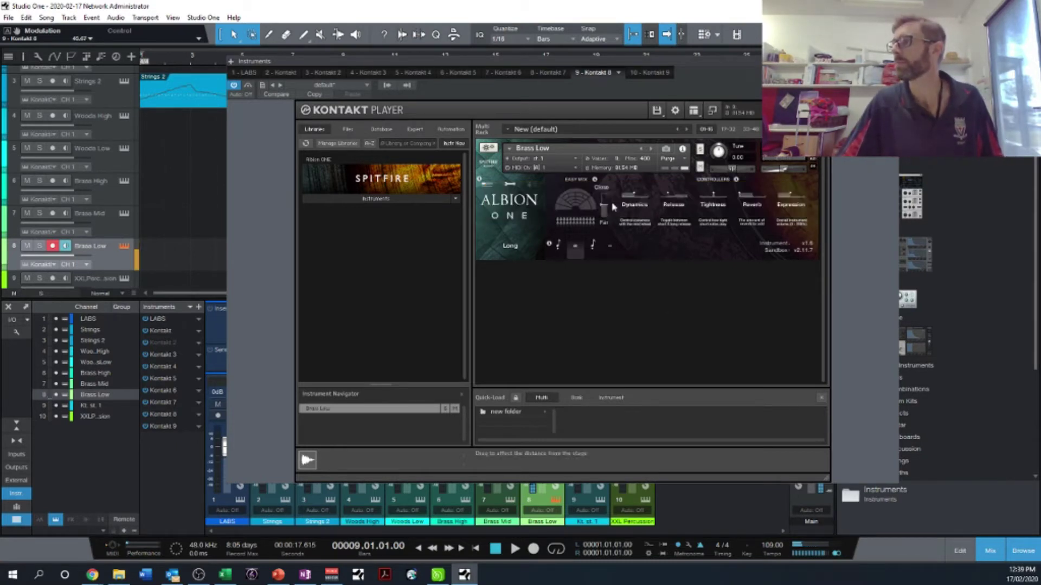
{"action": "mouse_move", "coordinate": [603, 219]}
{"action": "left_click_drag", "start_coordinate": [603, 219], "coordinate": [603, 222]}
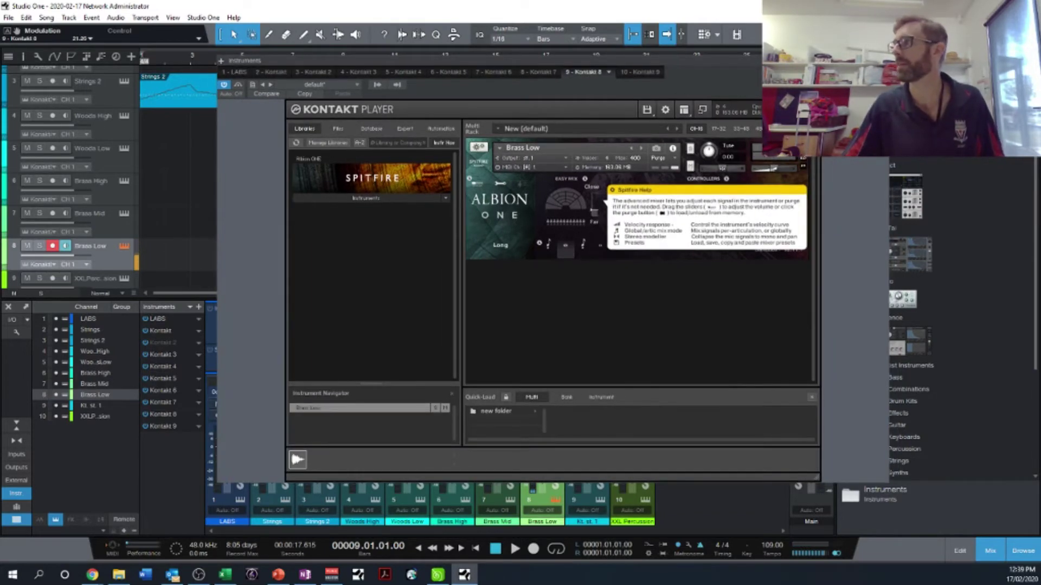
{"action": "left_click", "coordinate": [482, 507]}
Record a Brass Low part of about 24 bars from the song start, raising the Strings 2 volume to +3.9 dB.
{"action": "left_click", "coordinate": [476, 549]}
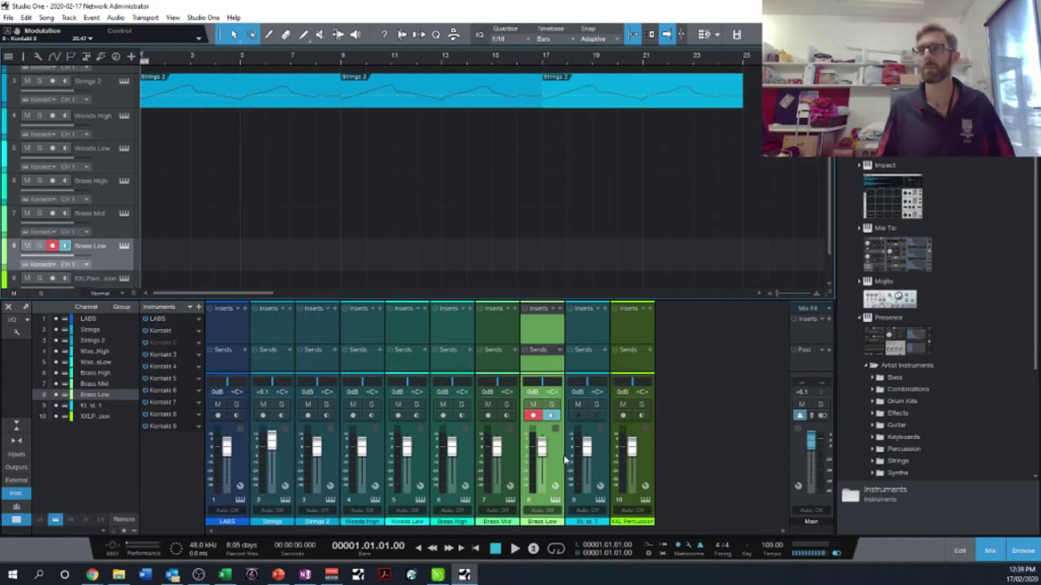
{"action": "key", "text": "KP_Multiply"}
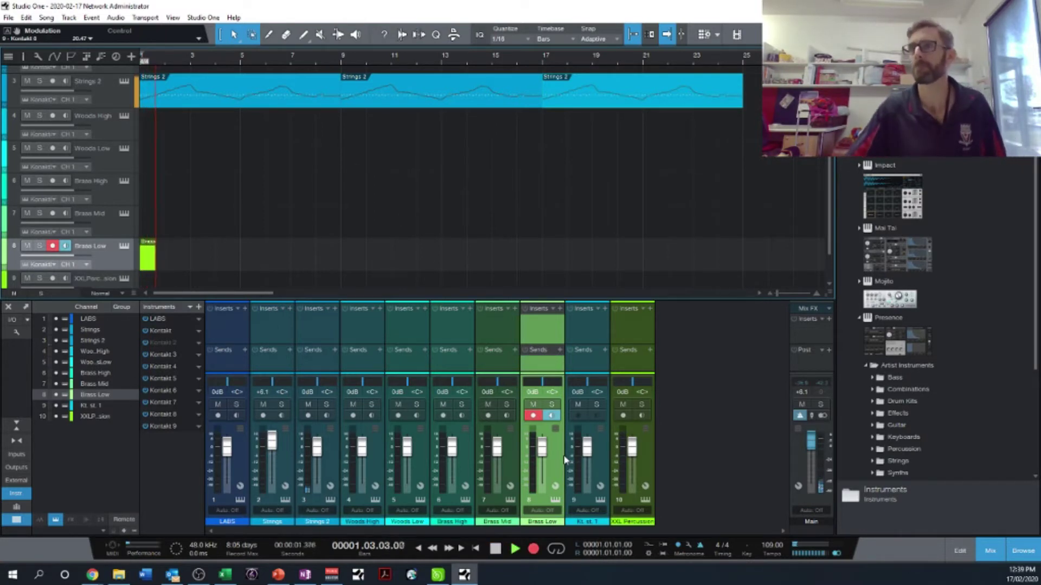
{"action": "left_click_drag", "start_coordinate": [72, 90], "coordinate": [81, 98]}
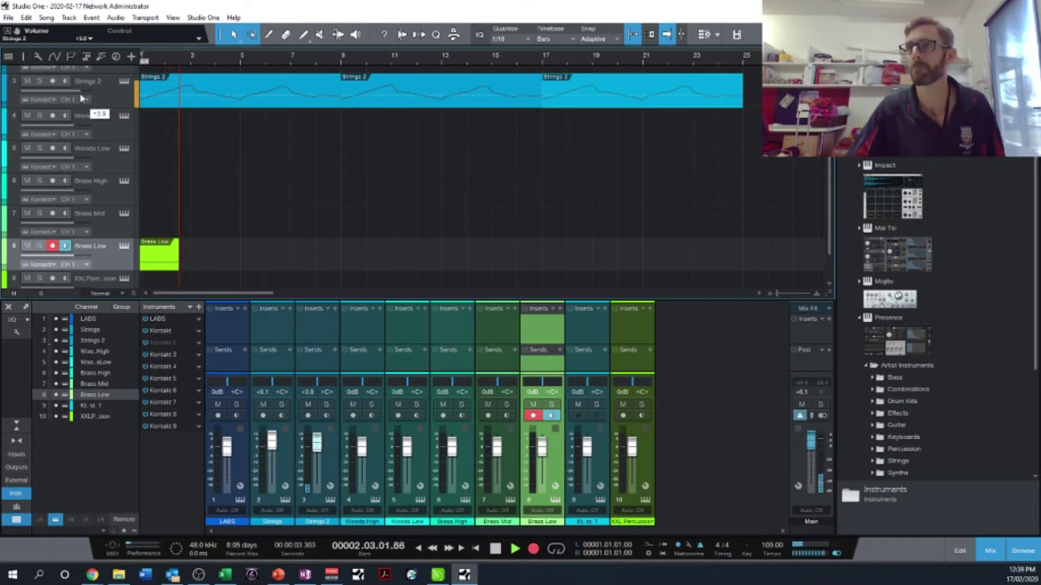
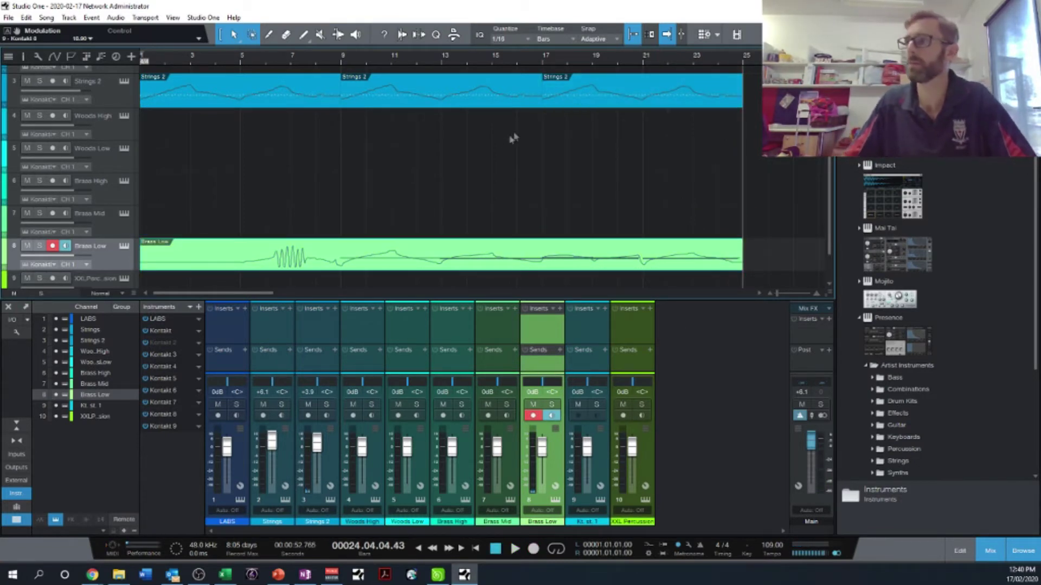
Select the Woods High track and shift its Kontakt instrument's Easy Mix distance slider toward Far.
{"action": "left_click", "coordinate": [457, 99]}
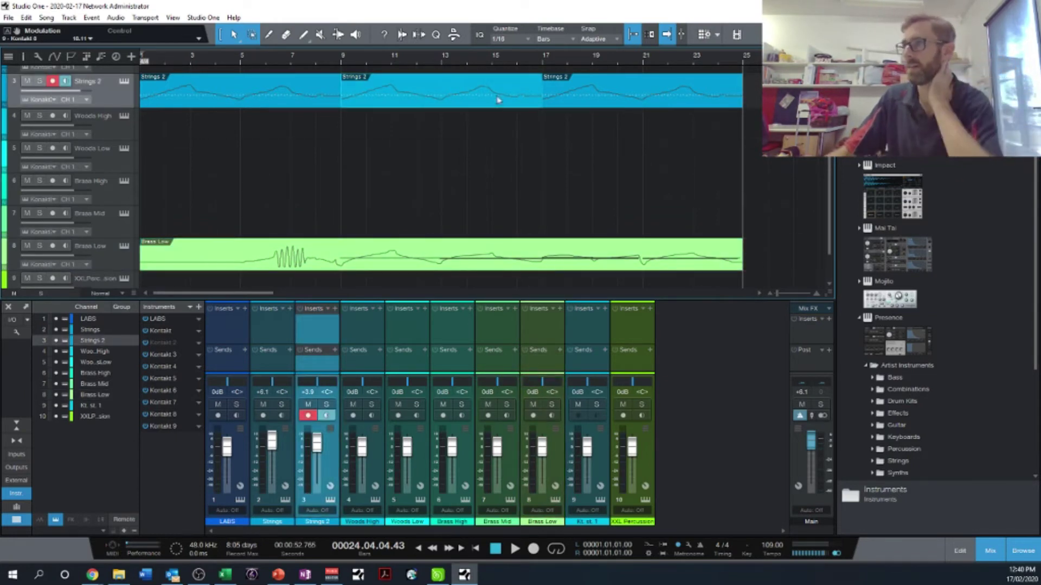
{"action": "scroll", "coordinate": [494, 119], "scroll_direction": "up", "scroll_amount": 2}
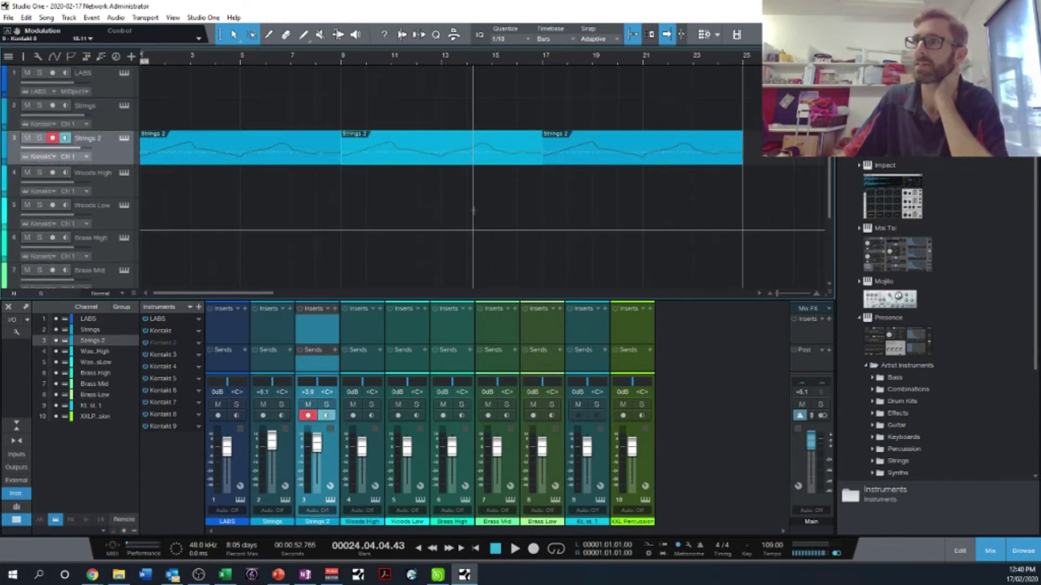
{"action": "left_click", "coordinate": [135, 188]}
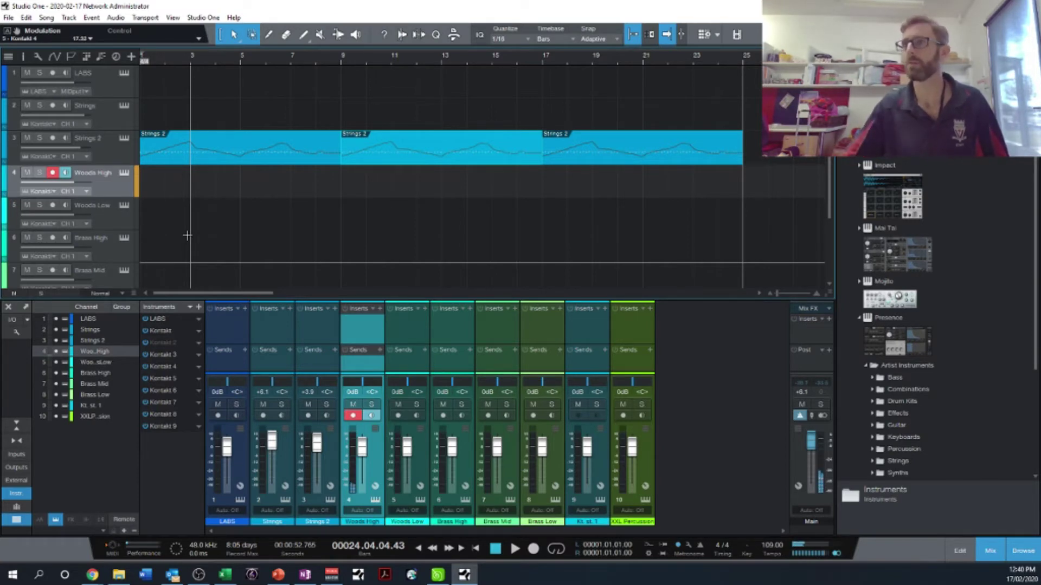
{"action": "left_click", "coordinate": [123, 173]}
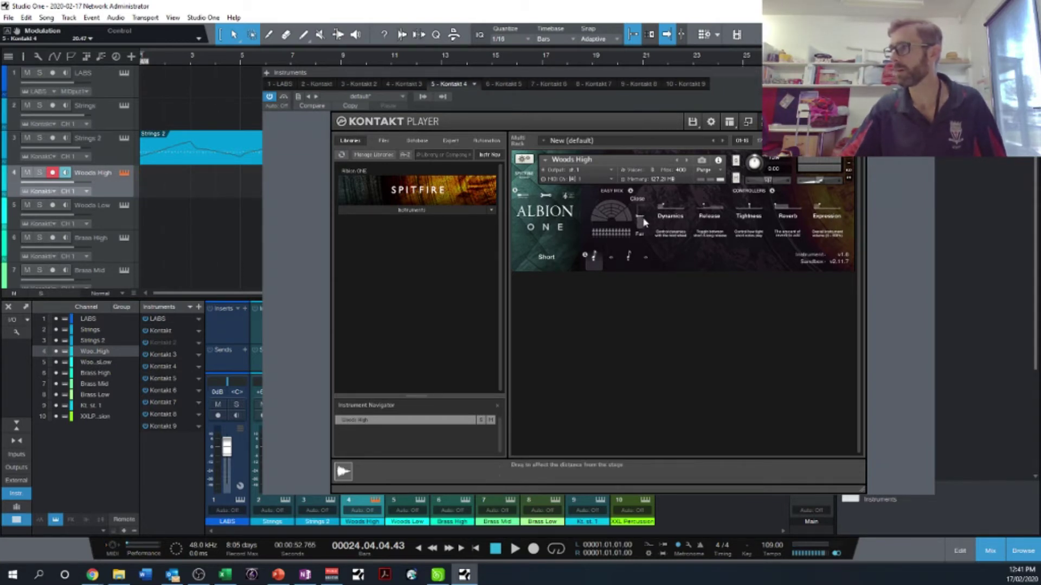
{"action": "left_click_drag", "start_coordinate": [644, 222], "coordinate": [640, 228]}
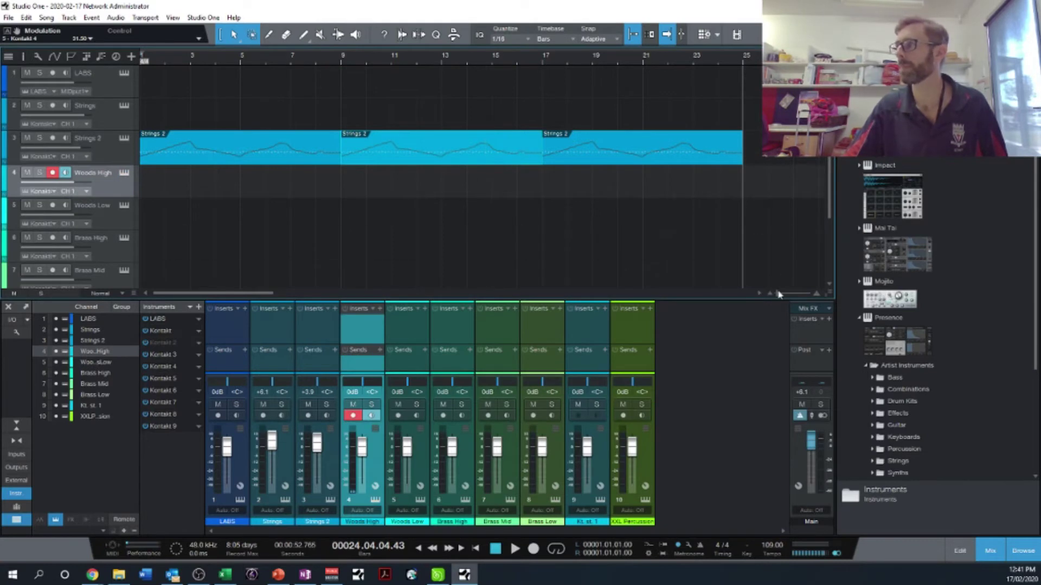
Play back the recorded strings and brass parts from the start of the song.
{"action": "left_click_drag", "start_coordinate": [780, 295], "coordinate": [764, 295]}
{"action": "scroll", "coordinate": [379, 179], "scroll_direction": "down", "scroll_amount": 2}
{"action": "scroll", "coordinate": [271, 136], "scroll_direction": "up", "scroll_amount": 1}
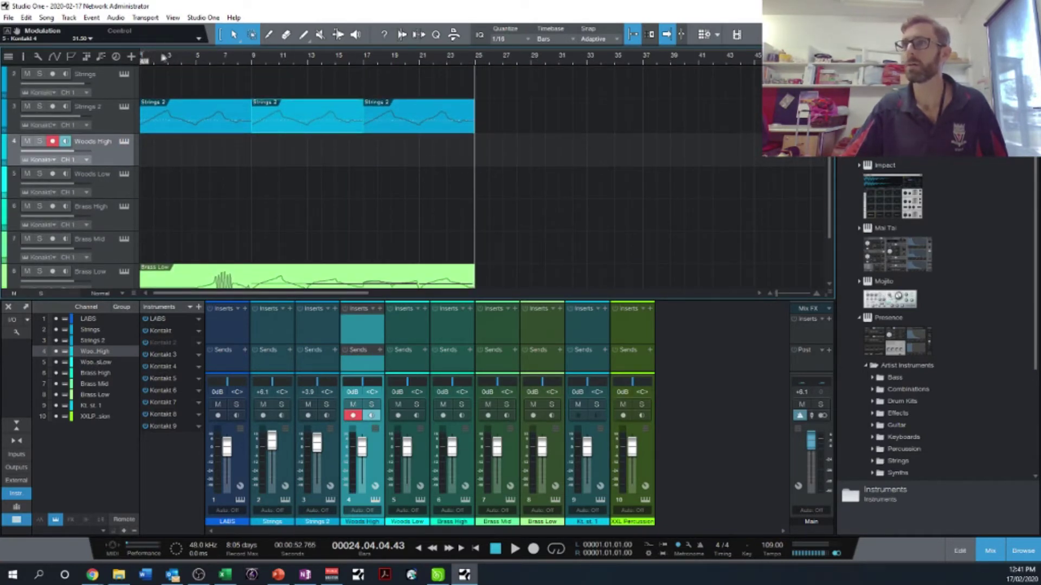
{"action": "left_click", "coordinate": [476, 549]}
{"action": "left_click", "coordinate": [515, 548]}
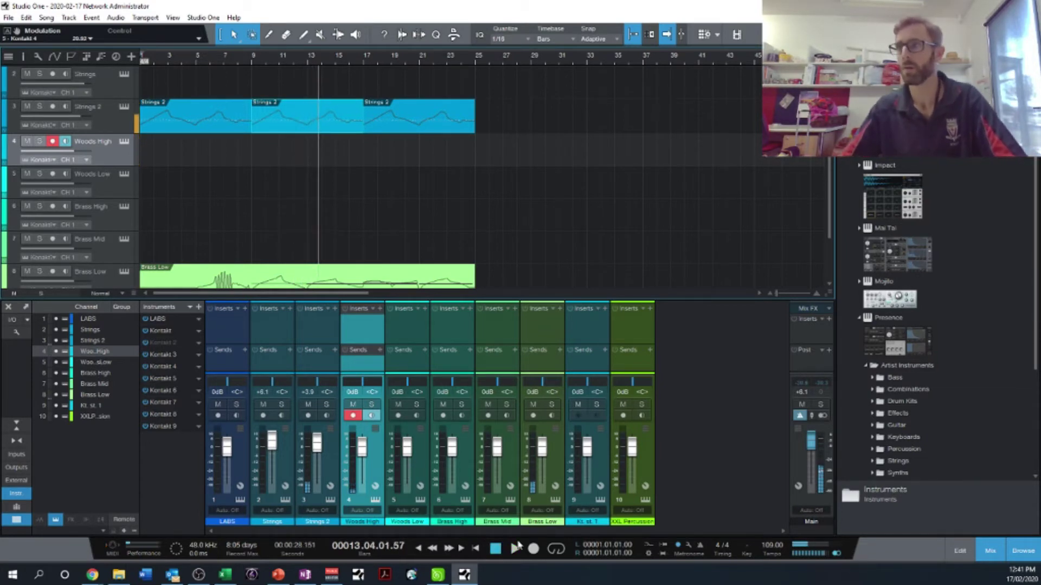
Record a Woods High part from bar 9 to about bar 25, checking its instrument settings beforehand.
{"action": "left_click", "coordinate": [252, 65]}
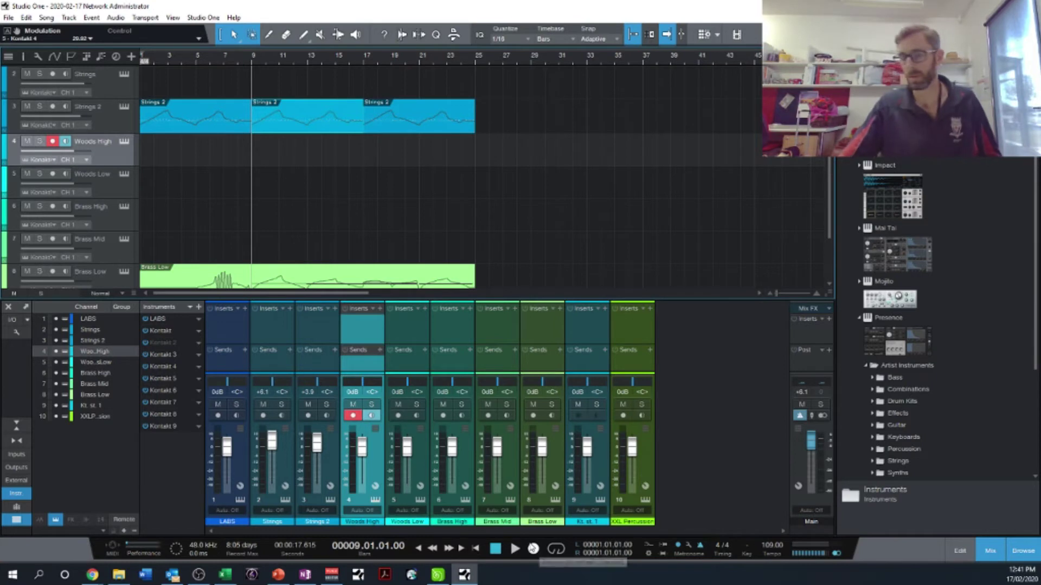
{"action": "left_click", "coordinate": [124, 142]}
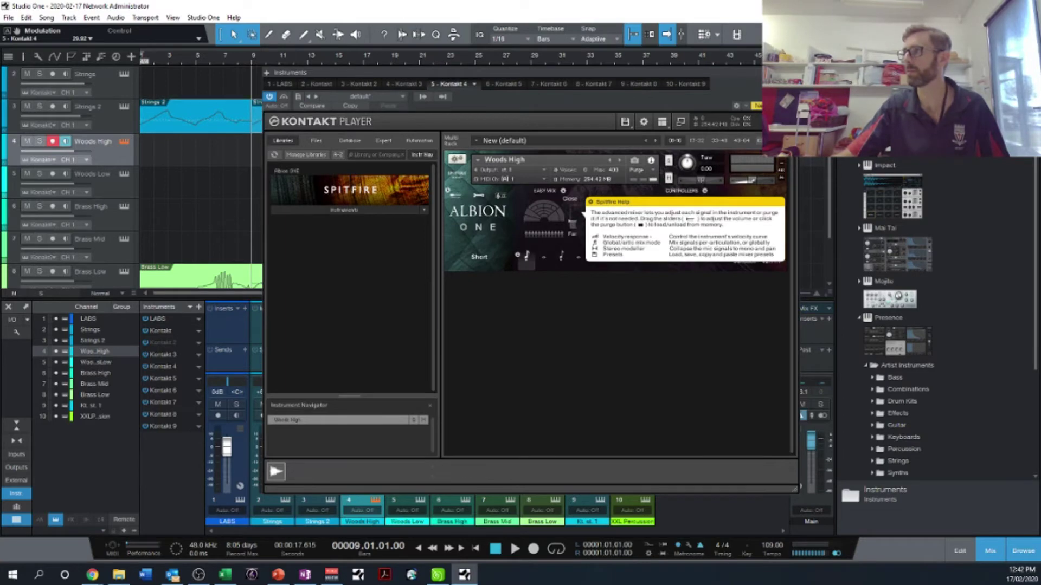
{"action": "key", "text": "F11"}
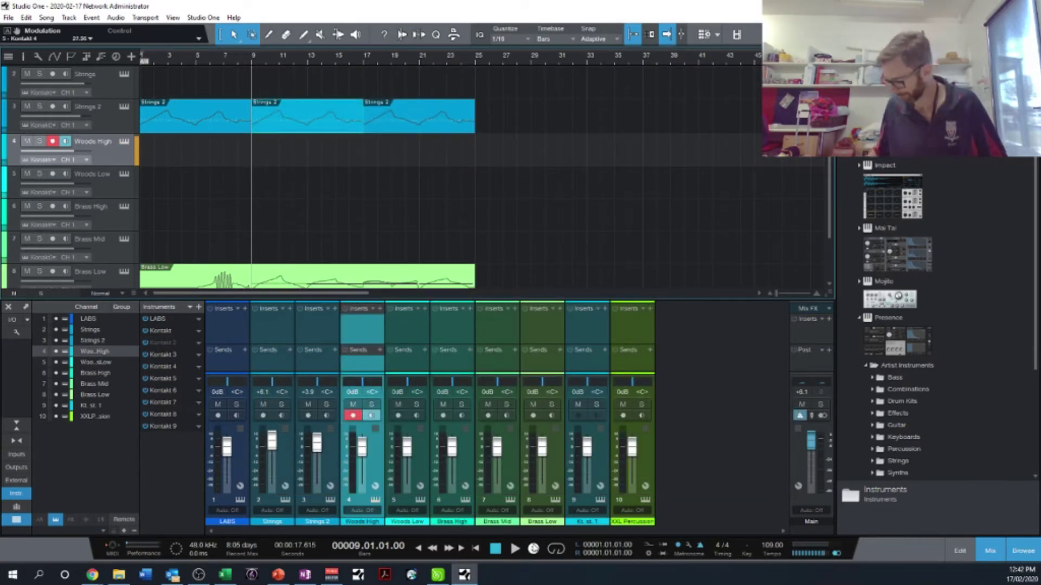
{"action": "left_click", "coordinate": [533, 548]}
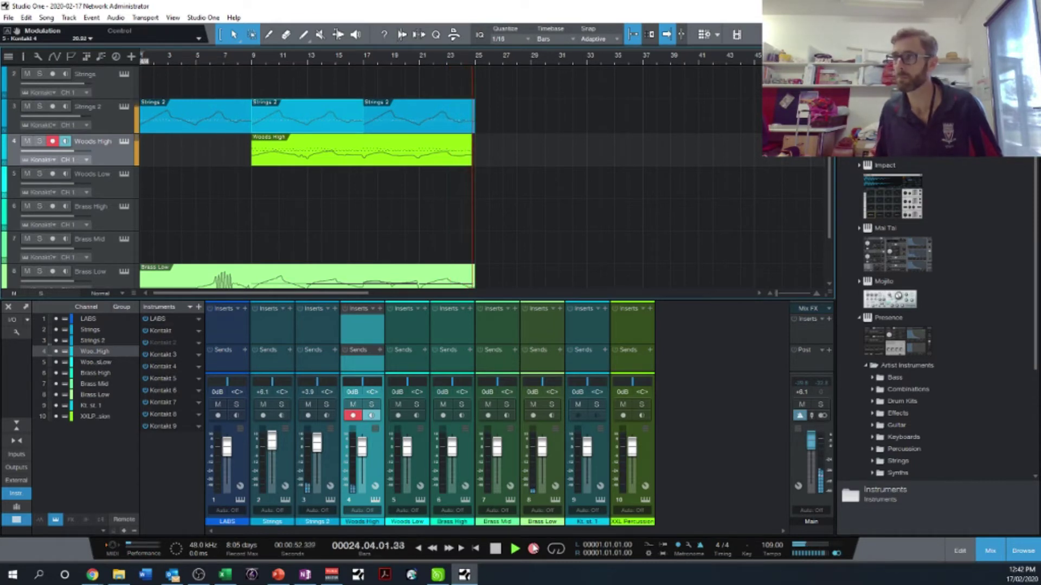
{"action": "key", "text": "space"}
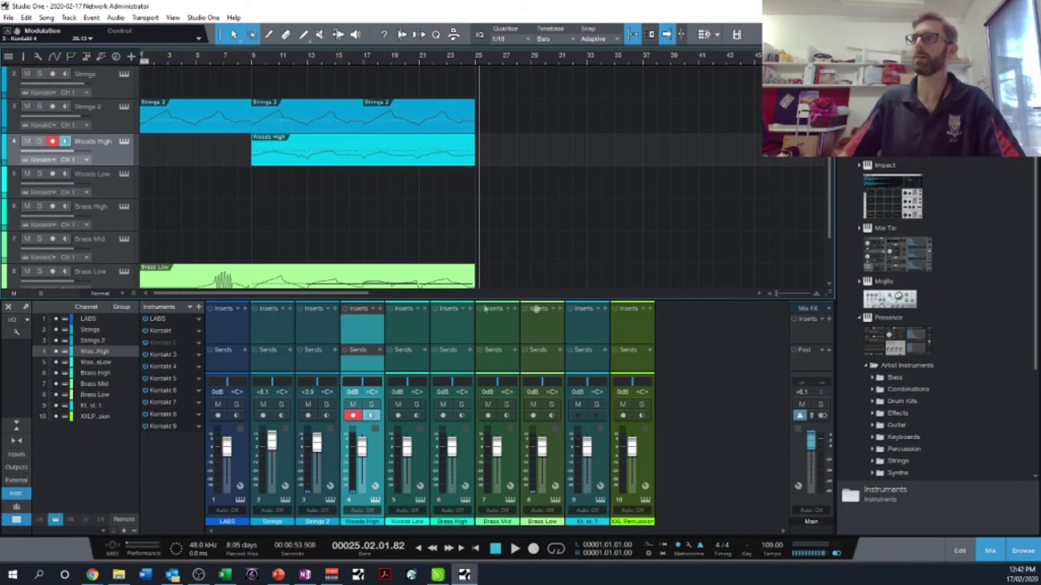
Play back from bar 9 while lowering the Brass Low volume to -4.5 dB and the Main output to +1.7 dB.
{"action": "left_click", "coordinate": [251, 65]}
{"action": "key", "text": "space"}
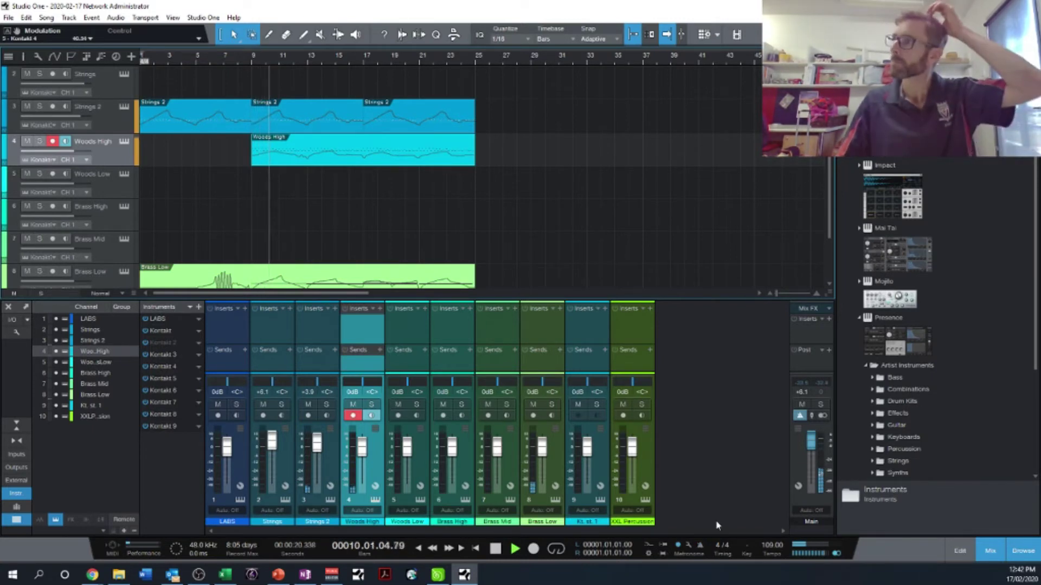
{"action": "left_click_drag", "start_coordinate": [68, 285], "coordinate": [59, 286]}
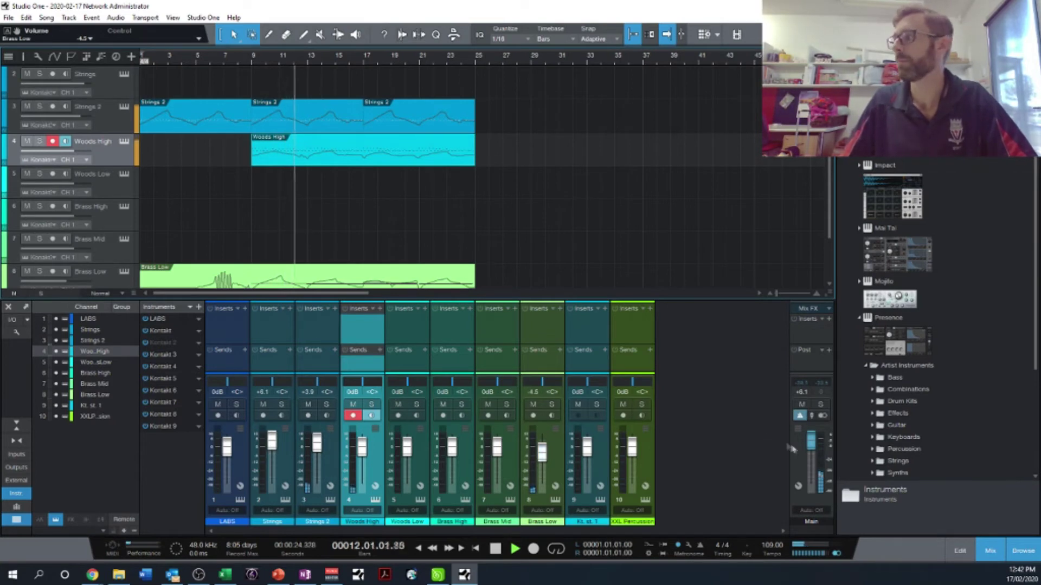
{"action": "left_click_drag", "start_coordinate": [810, 442], "coordinate": [811, 452]}
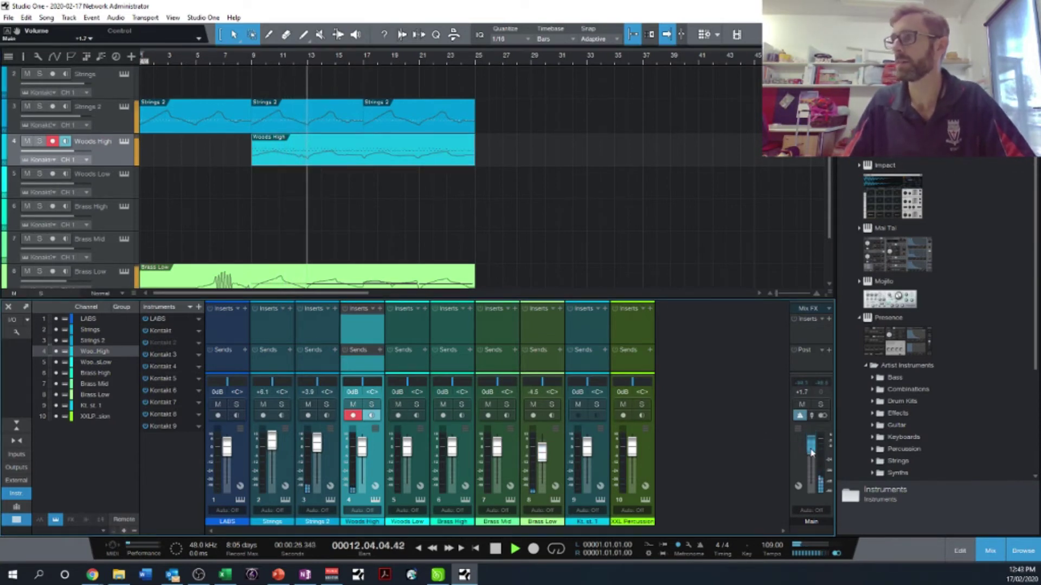
{"action": "key", "text": "space"}
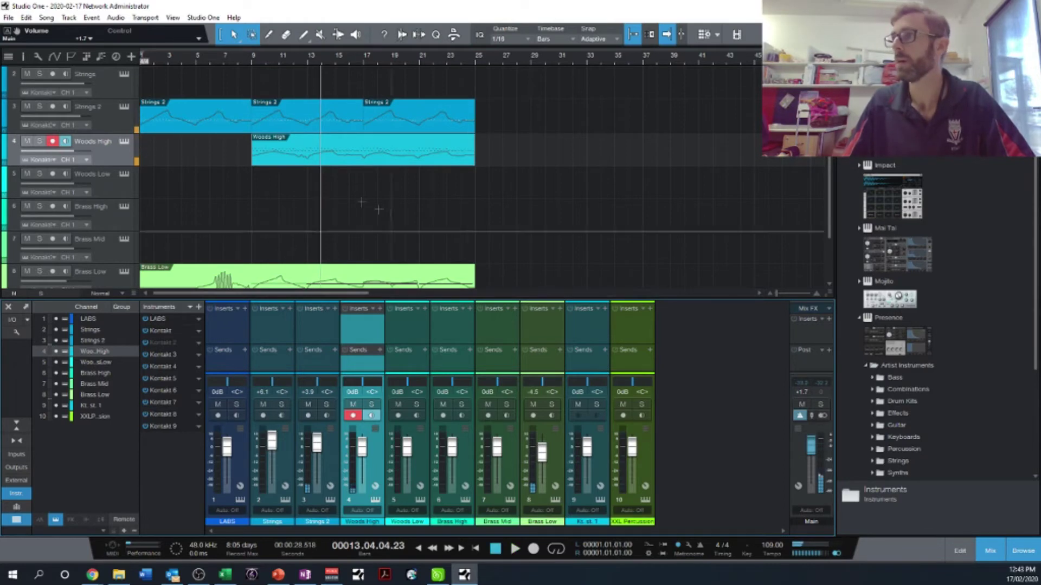
Open the recorded Woods High part for note editing and inspect its note timing from bar 9.
{"action": "double_click", "coordinate": [281, 161]}
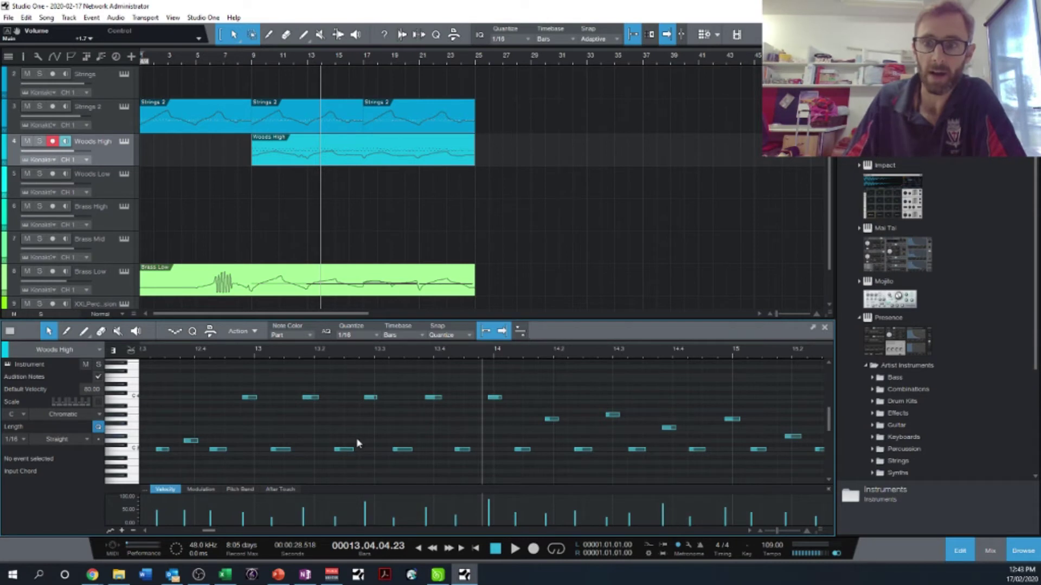
{"action": "mouse_move", "coordinate": [211, 531]}
{"action": "left_mouse_down"}
{"action": "mouse_move", "coordinate": [156, 536]}
{"action": "mouse_move", "coordinate": [190, 535]}
{"action": "left_mouse_up"}
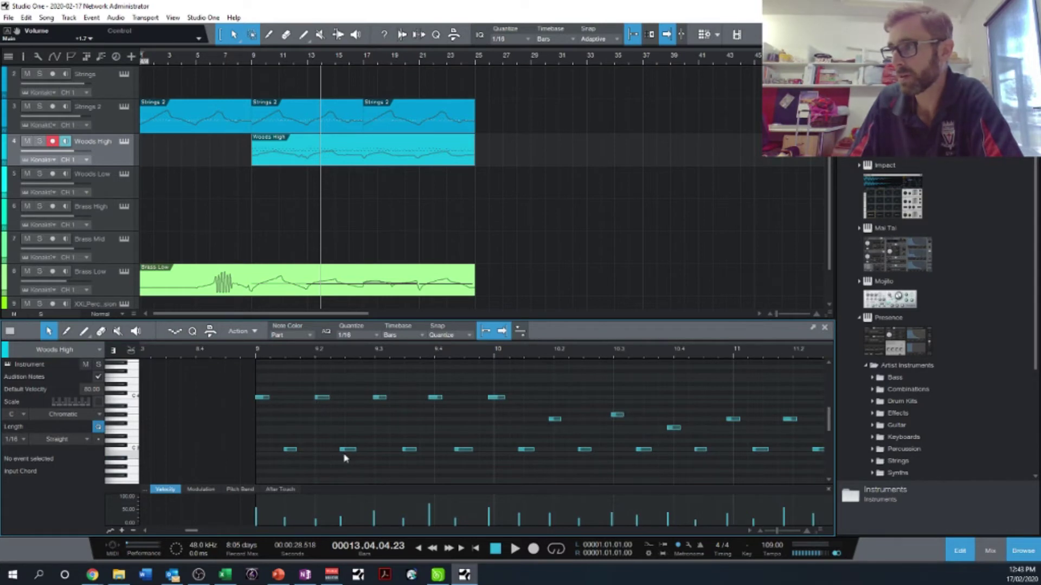
{"action": "mouse_move", "coordinate": [379, 401]}
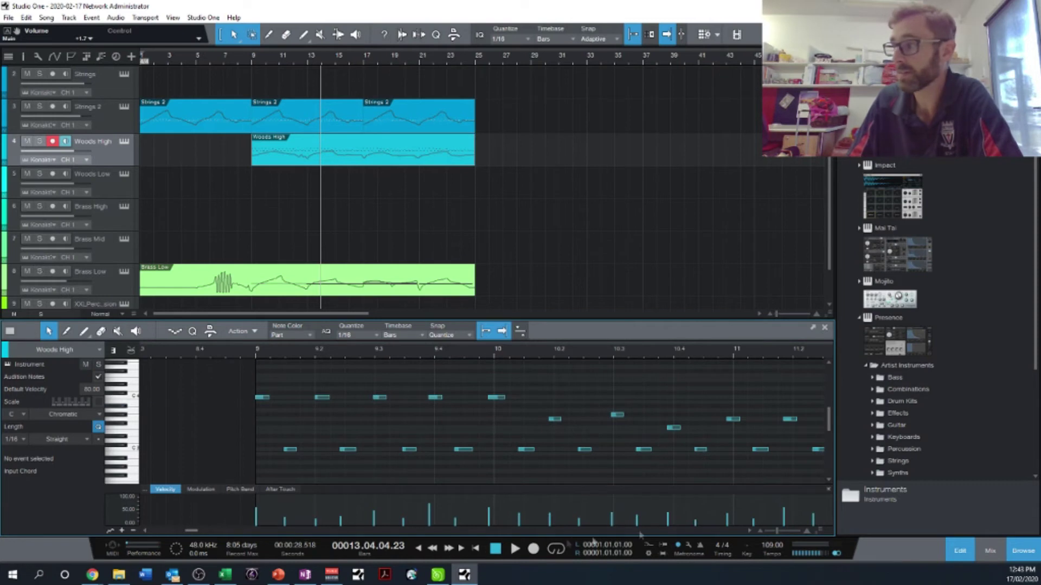
{"action": "left_click", "coordinate": [752, 535]}
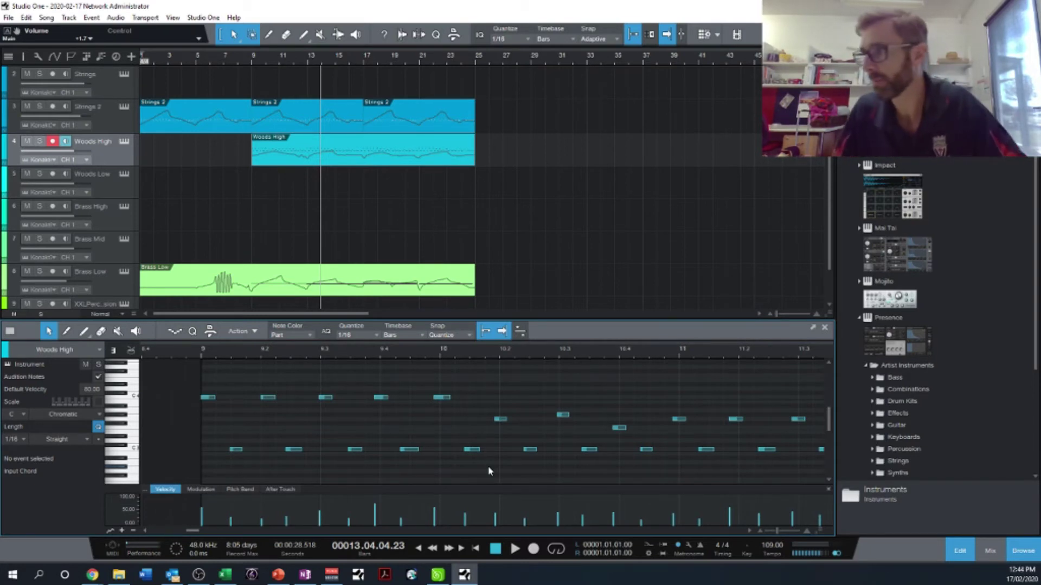
Quantize all notes of the Woods High part to a 1/16 grid.
{"action": "key", "text": "ctrl+a"}
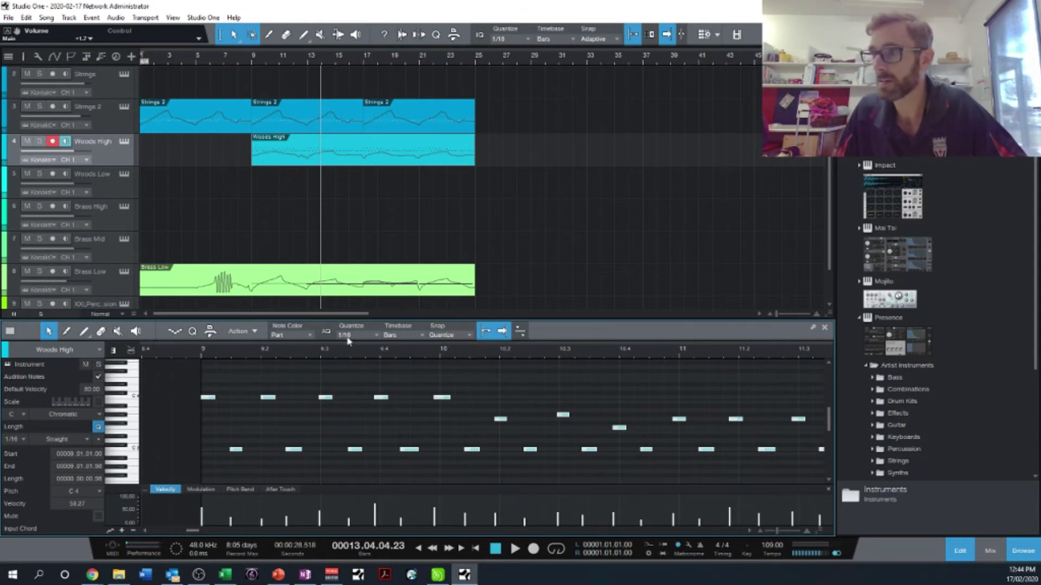
{"action": "left_click", "coordinate": [376, 336]}
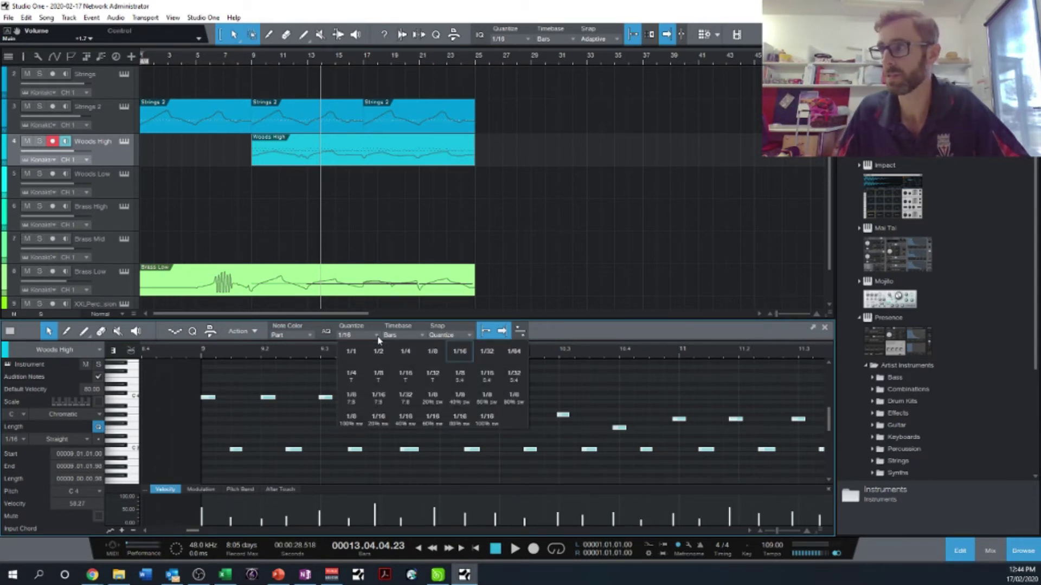
{"action": "left_click", "coordinate": [458, 353]}
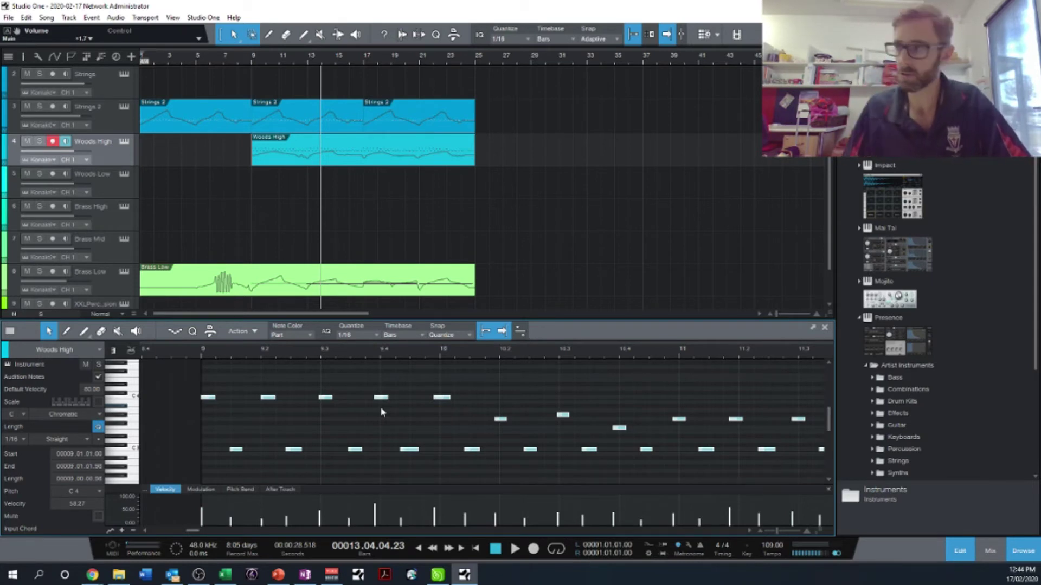
{"action": "key", "text": "shift+q"}
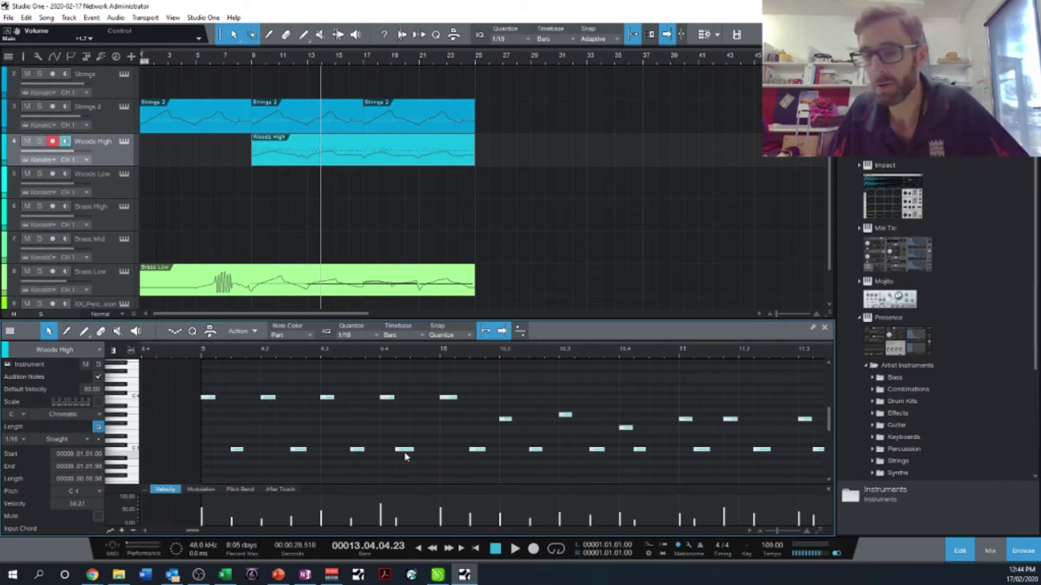
Move the misplaced Woods High notes in bars 9 to 11 one sixteenth later, including the C3 notes to 9.4.3, 10.4.3 and 11.1.3.
{"action": "left_click_drag", "start_coordinate": [405, 455], "coordinate": [415, 453]}
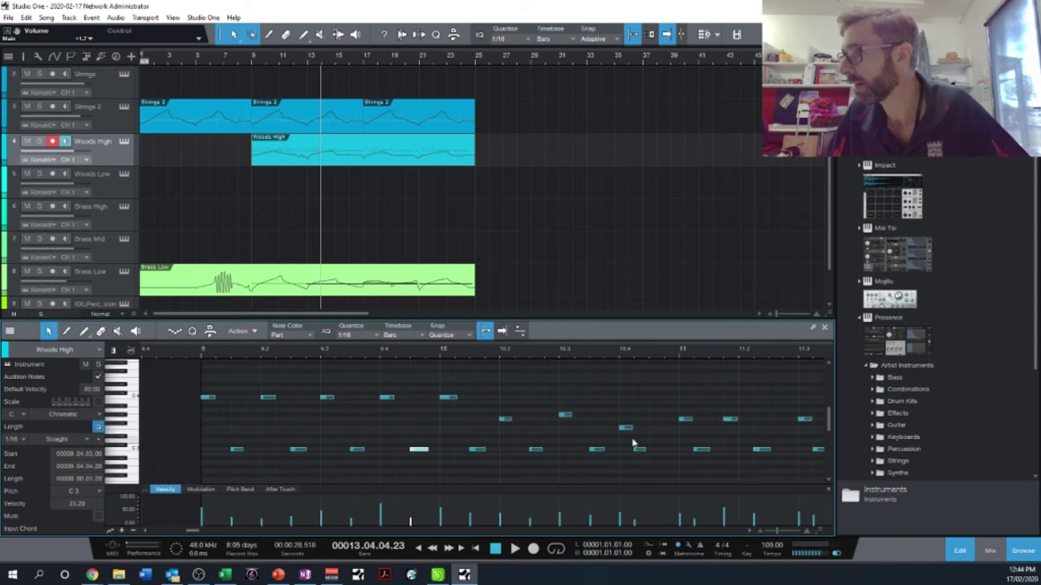
{"action": "left_click_drag", "start_coordinate": [639, 450], "coordinate": [654, 453]}
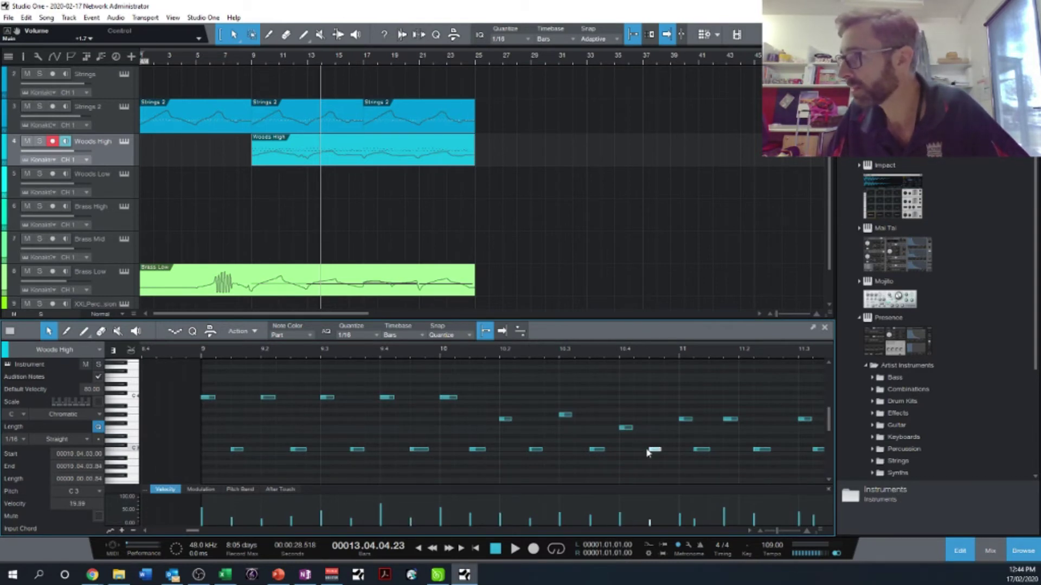
{"action": "left_click", "coordinate": [749, 531]}
{"action": "left_click", "coordinate": [748, 531]}
{"action": "left_click", "coordinate": [749, 532]}
{"action": "left_click", "coordinate": [748, 531]}
{"action": "left_click", "coordinate": [513, 420]}
{"action": "left_click_drag", "start_coordinate": [513, 420], "coordinate": [527, 420]}
{"action": "left_click_drag", "start_coordinate": [490, 452], "coordinate": [505, 452]}
Move the early C3 and D#3 notes in bar 12 one sixteenth later, placing the D#3 at 12.2.1.
{"action": "left_click", "coordinate": [749, 531]}
{"action": "left_click", "coordinate": [749, 532]}
{"action": "left_click", "coordinate": [749, 531]}
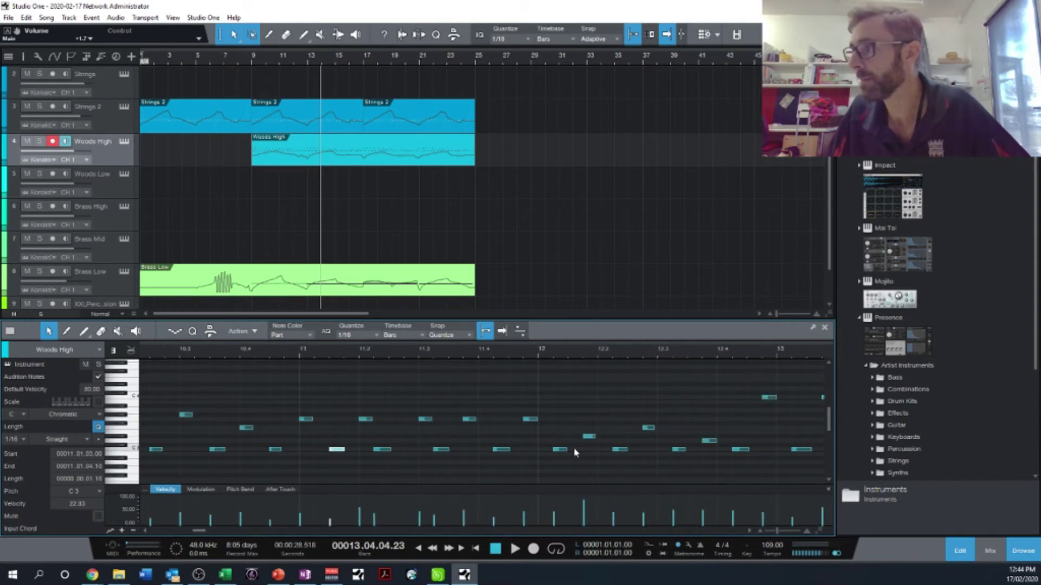
{"action": "left_click_drag", "start_coordinate": [561, 454], "coordinate": [603, 439]}
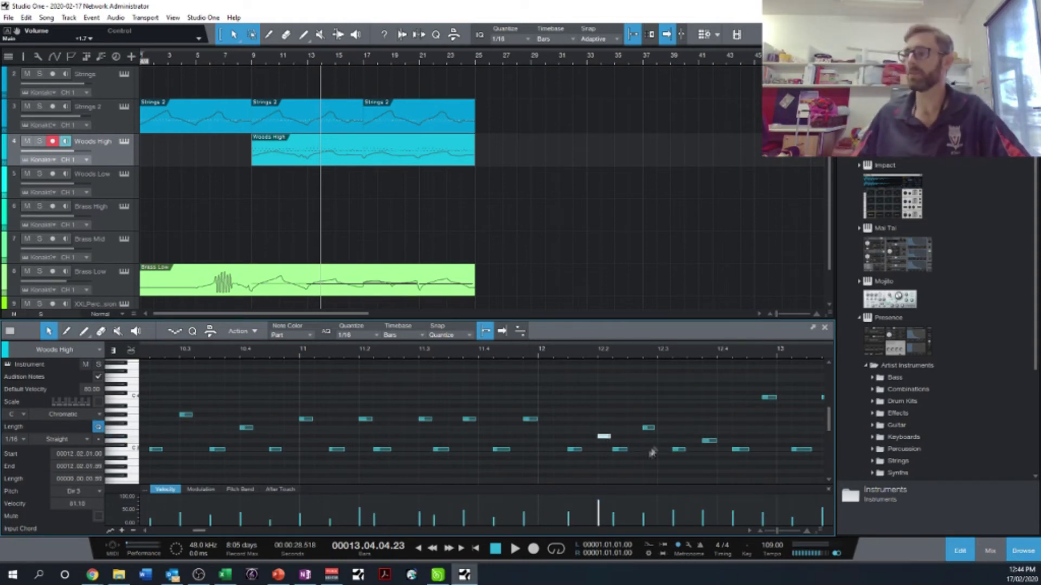
Undo the manual note moves and the 1/16 quantization of the Woods High part.
{"action": "key", "text": "ctrl+z"}
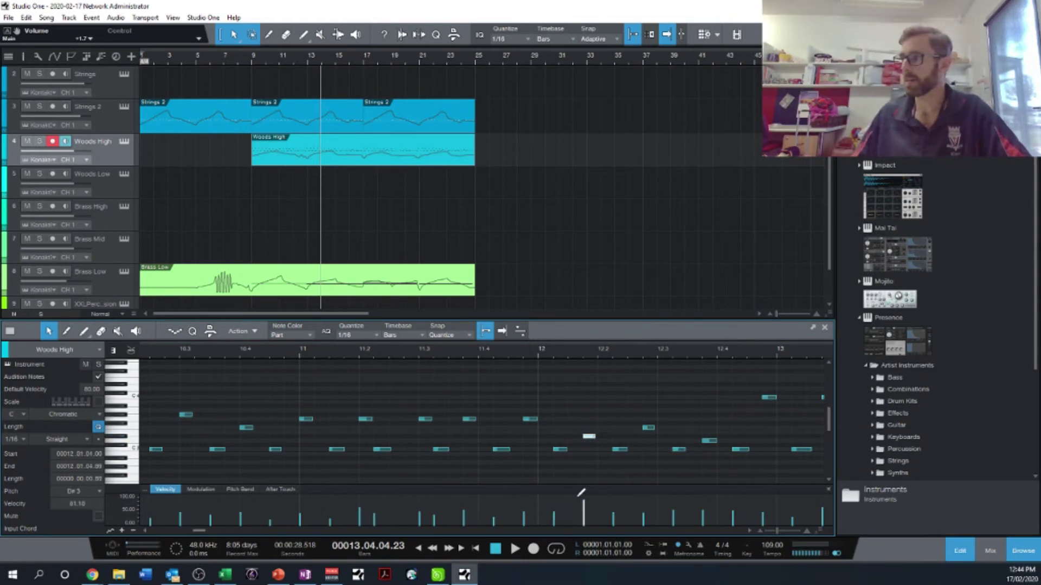
{"action": "key", "text": "ctrl+z"}
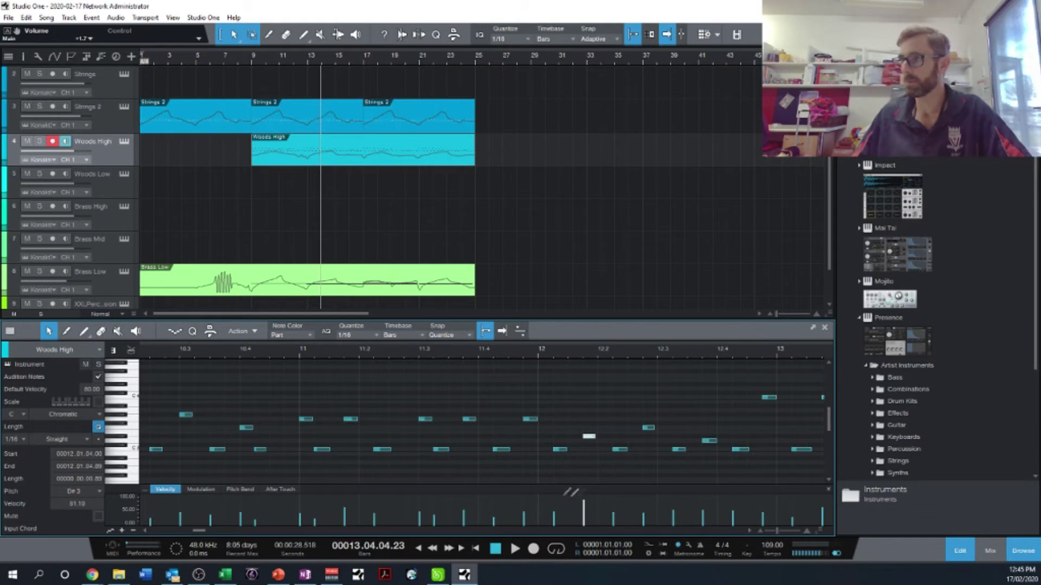
{"action": "left_click", "coordinate": [177, 533]}
{"action": "key", "text": "ctrl+z"}
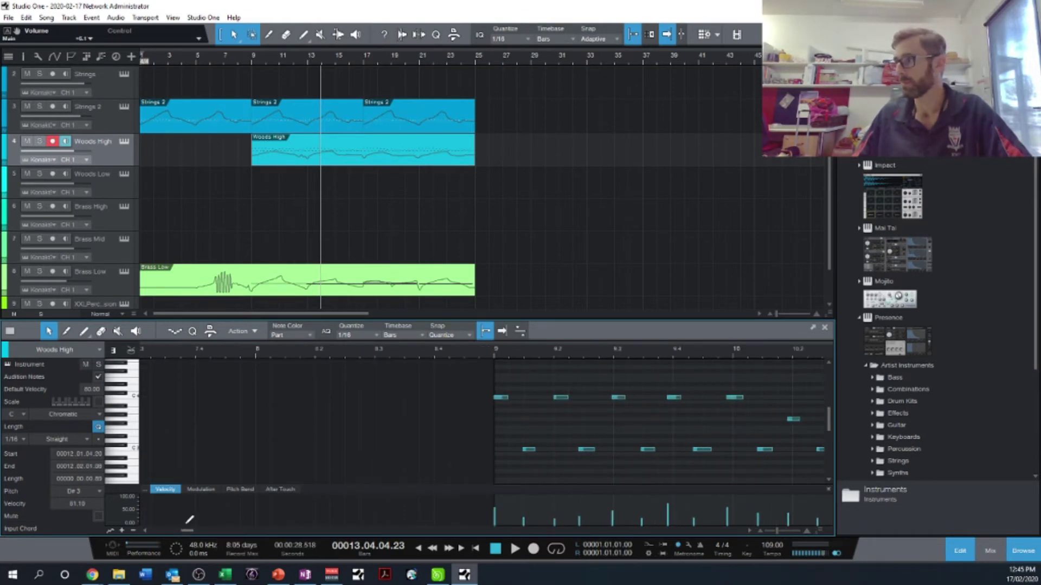
Set the quantize value to 1/8 and quantize all notes of the Woods High part.
{"action": "left_click_drag", "start_coordinate": [190, 530], "coordinate": [192, 530]}
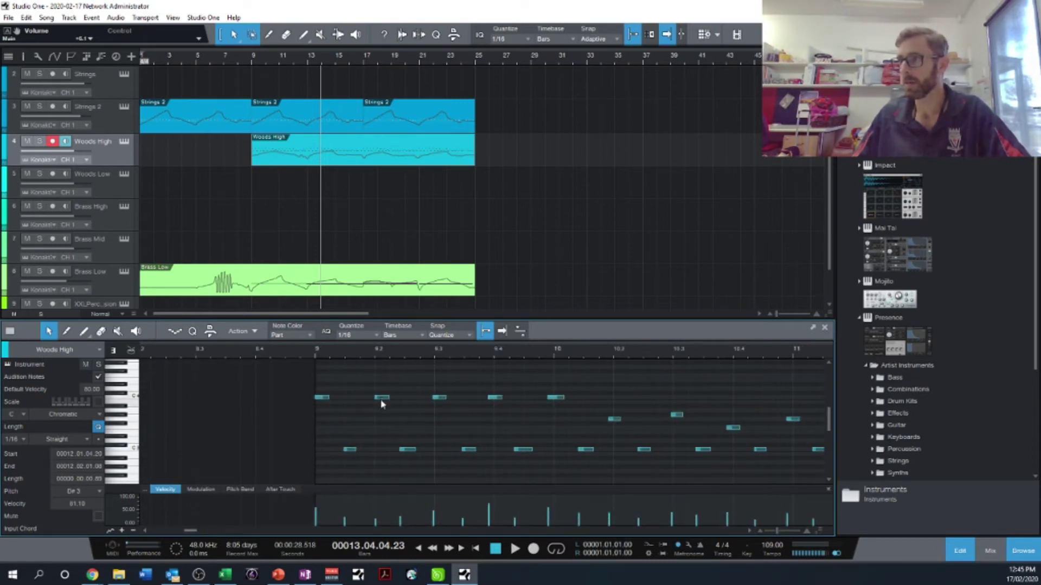
{"action": "left_click", "coordinate": [377, 337]}
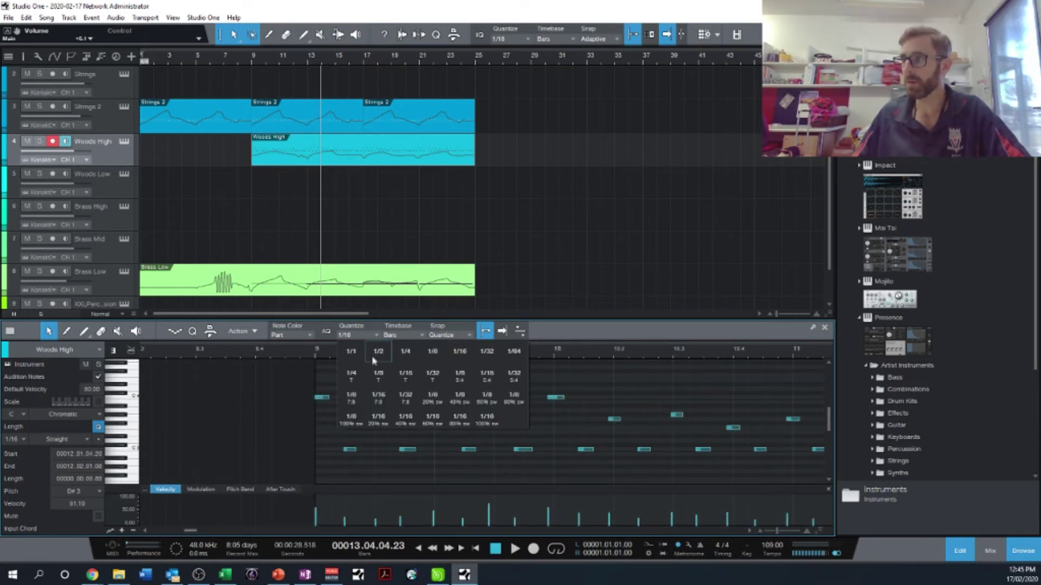
{"action": "left_click", "coordinate": [427, 361]}
{"action": "key", "text": "ctrl+a"}
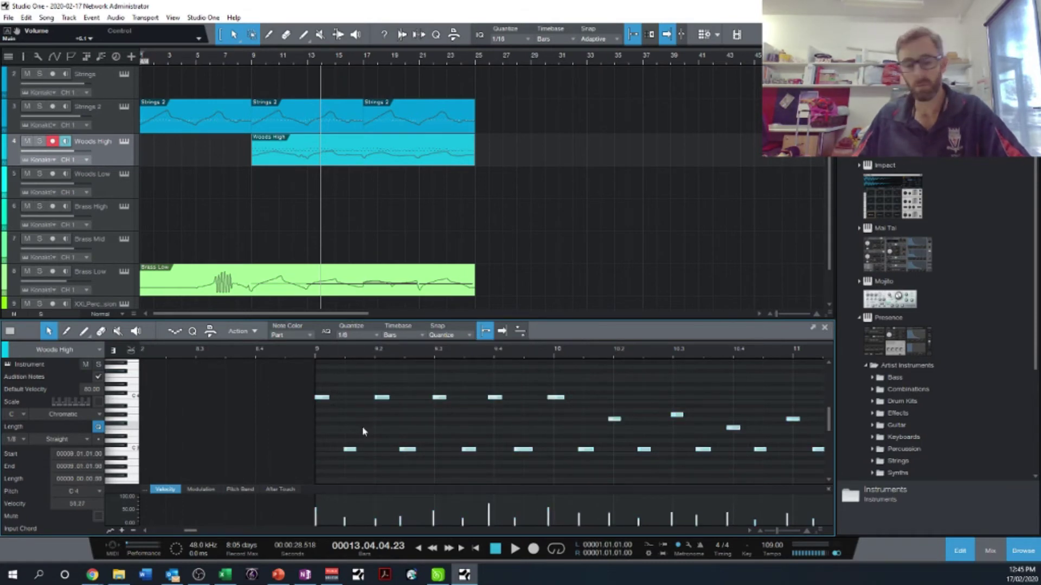
{"action": "key", "text": "q"}
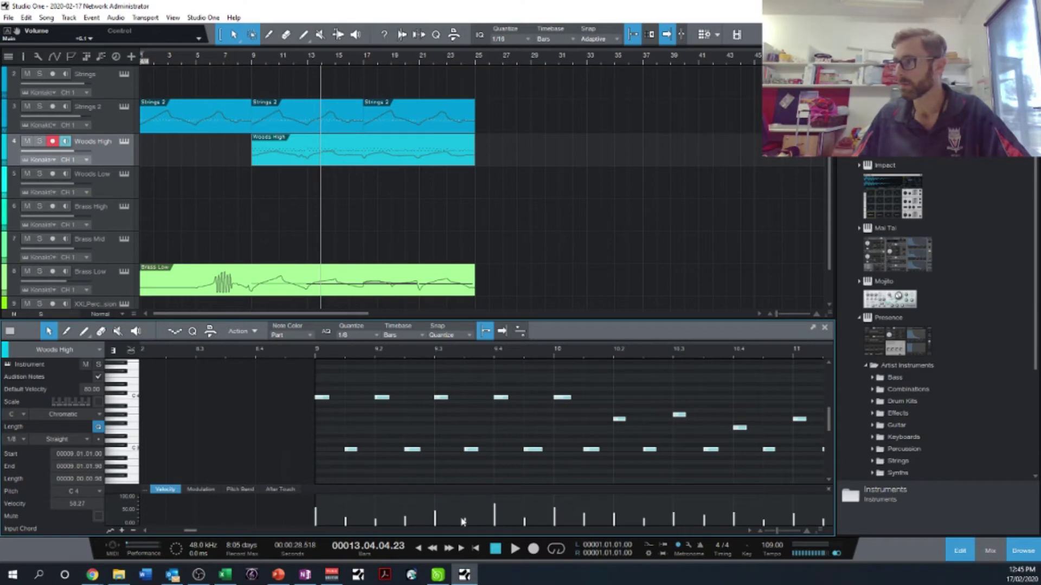
Move the misplaced C3 note at beat 12.4 to 12.4.3 in the Woods High part.
{"action": "scroll", "coordinate": [749, 534], "scroll_direction": "right", "scroll_amount": 3}
{"action": "scroll", "coordinate": [750, 534], "scroll_direction": "right", "scroll_amount": 6}
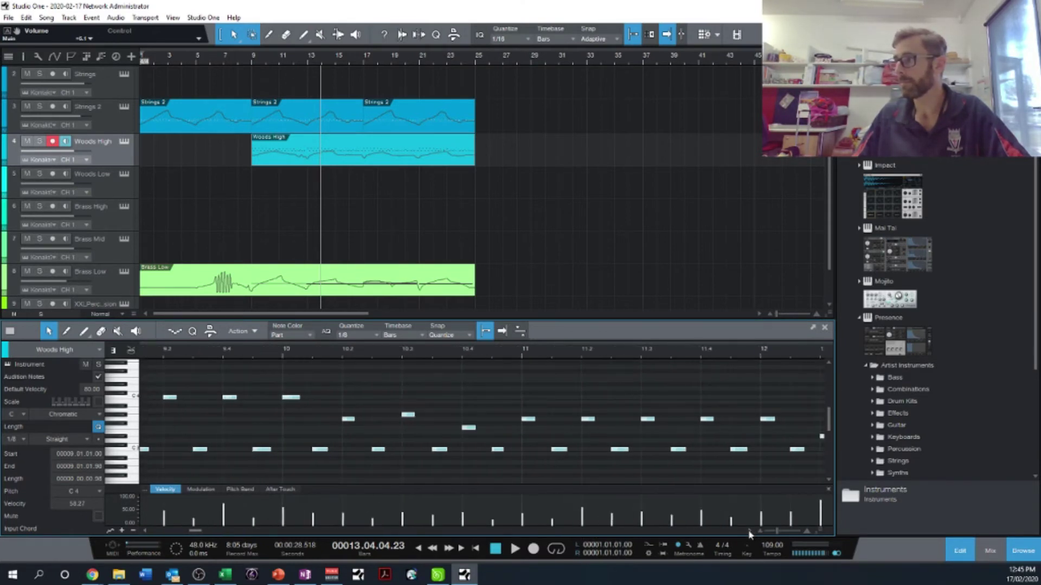
{"action": "scroll", "coordinate": [750, 533], "scroll_direction": "right", "scroll_amount": 2}
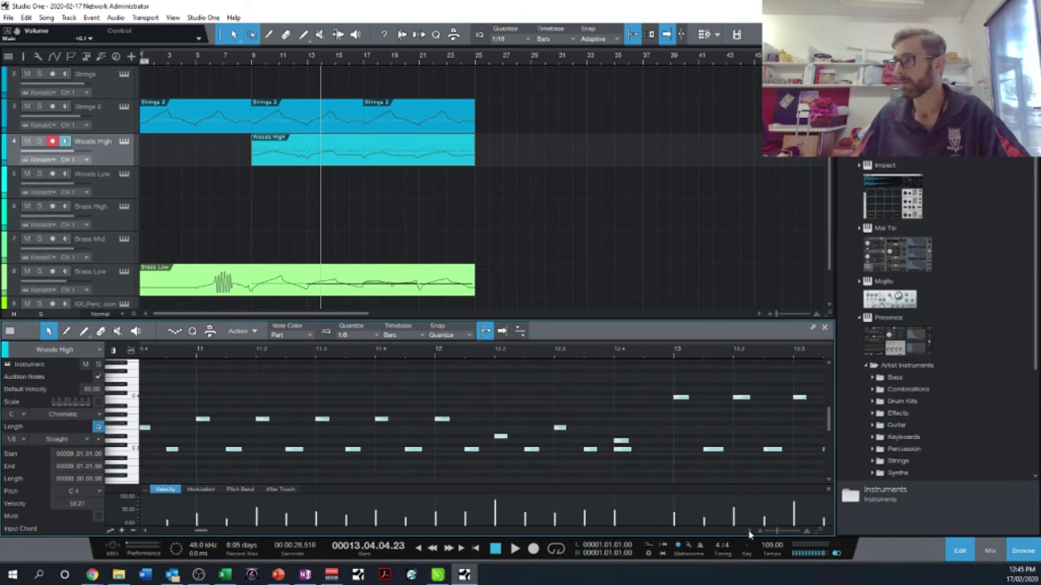
{"action": "left_click_drag", "start_coordinate": [567, 455], "coordinate": [598, 453]}
{"action": "left_click", "coordinate": [569, 460]}
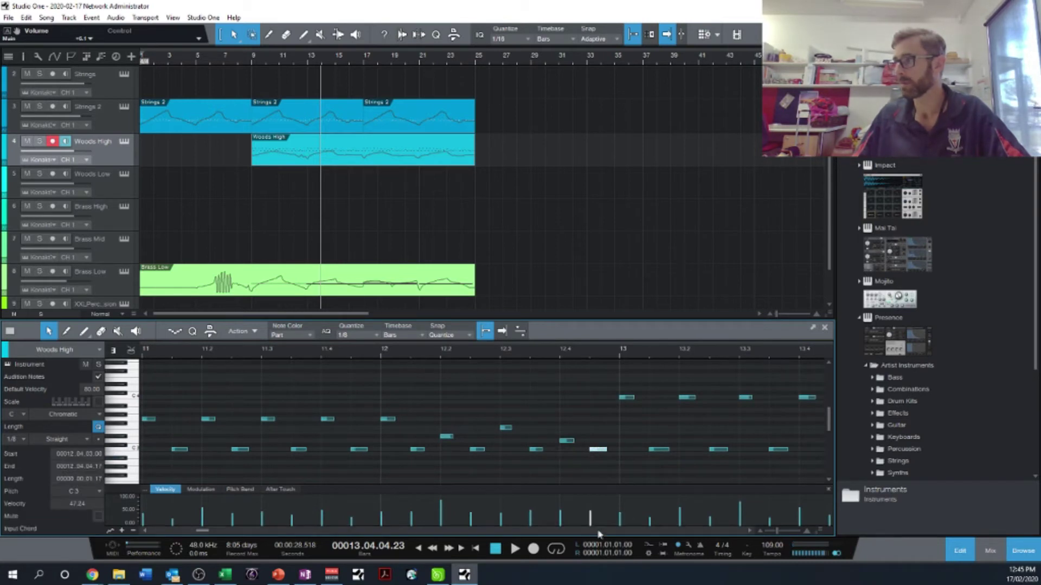
Move the misplaced C3 note at beat 16.3 back to 16.2.3 in the Woods High part.
{"action": "scroll", "coordinate": [602, 531], "scroll_direction": "right", "scroll_amount": 3}
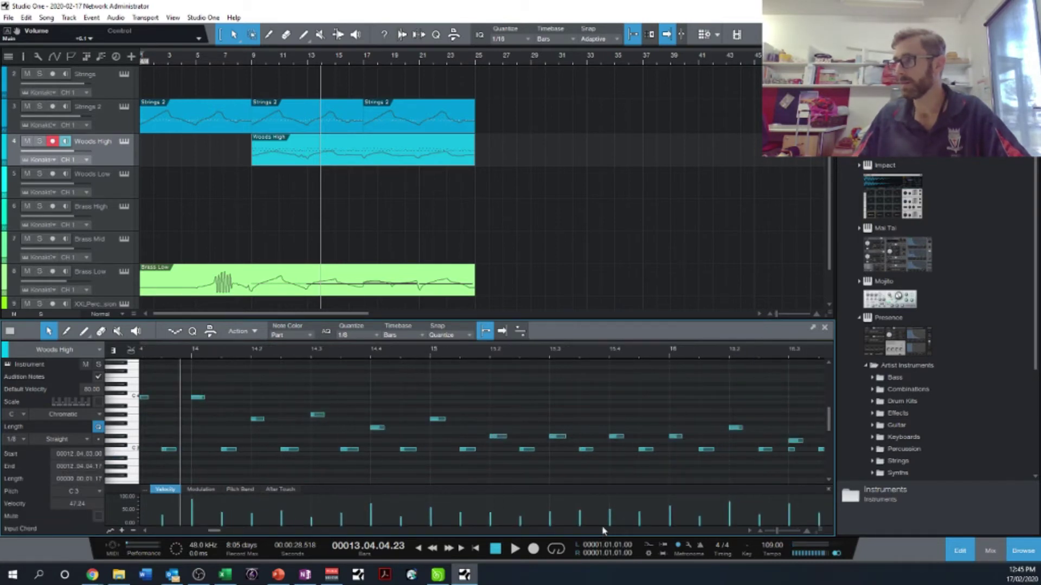
{"action": "scroll", "coordinate": [751, 533], "scroll_direction": "right", "scroll_amount": 3}
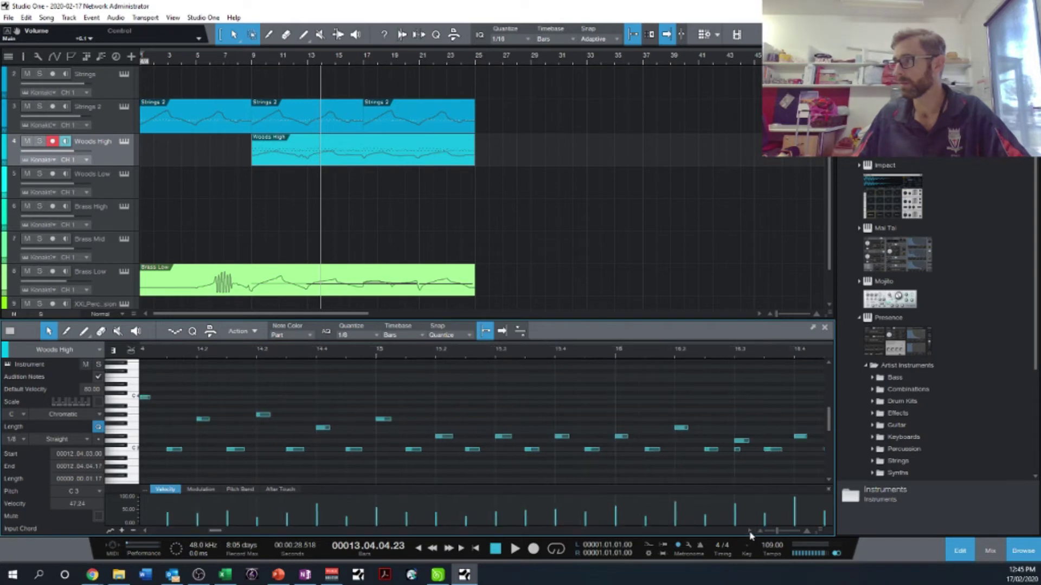
{"action": "left_click", "coordinate": [577, 441]}
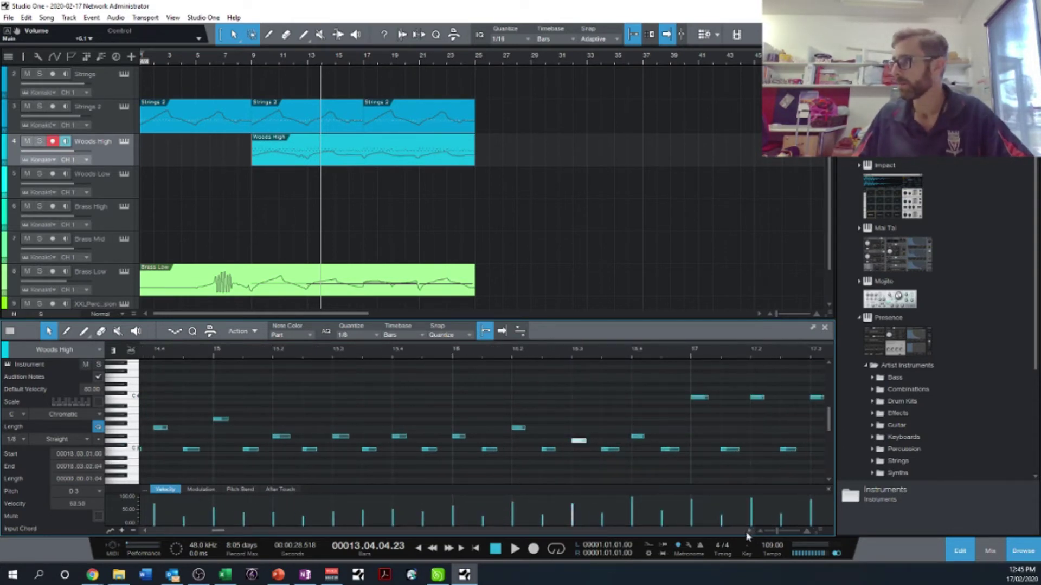
Move the C3 notes at beats 22.3 and 22.4 to 22.3.3 and 22.4.3, and check the remaining notes up to bar 25.
{"action": "scroll", "coordinate": [748, 535], "scroll_direction": "right", "scroll_amount": 10}
{"action": "scroll", "coordinate": [748, 535], "scroll_direction": "right", "scroll_amount": 9}
{"action": "scroll", "coordinate": [749, 536], "scroll_direction": "right", "scroll_amount": 6}
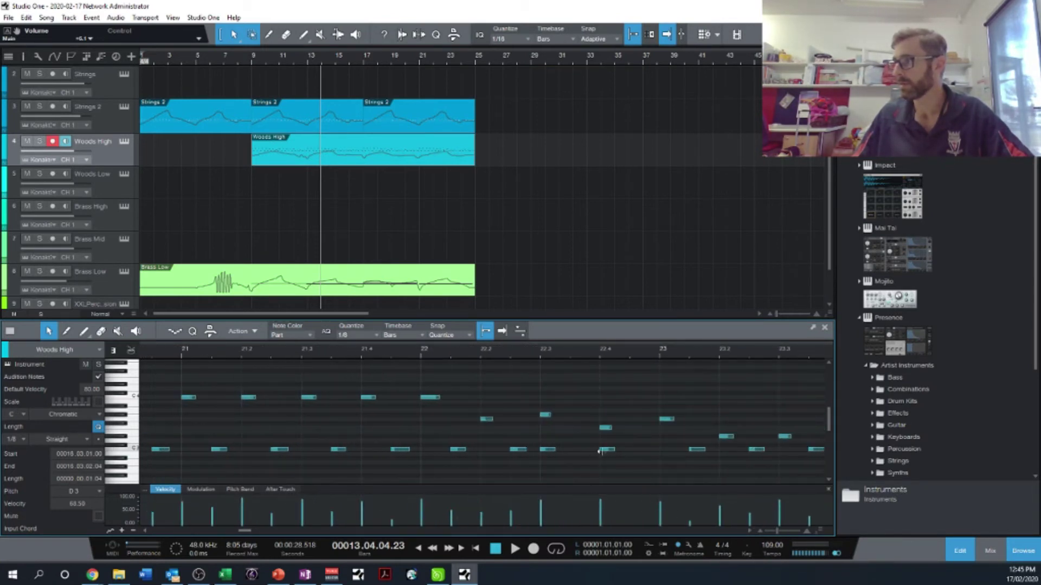
{"action": "left_click_drag", "start_coordinate": [629, 472], "coordinate": [576, 453]}
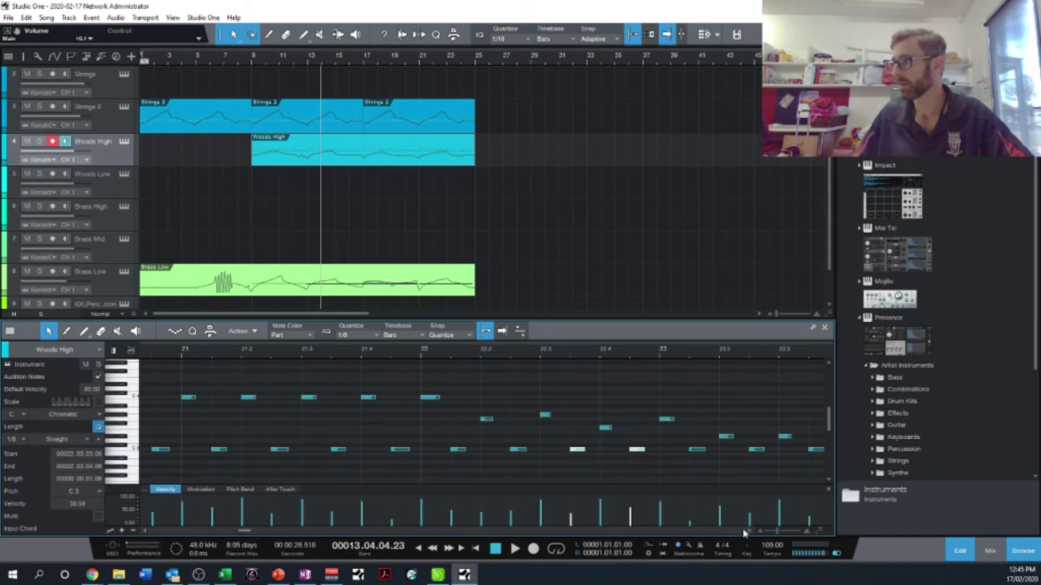
{"action": "scroll", "coordinate": [746, 536], "scroll_direction": "right", "scroll_amount": 5}
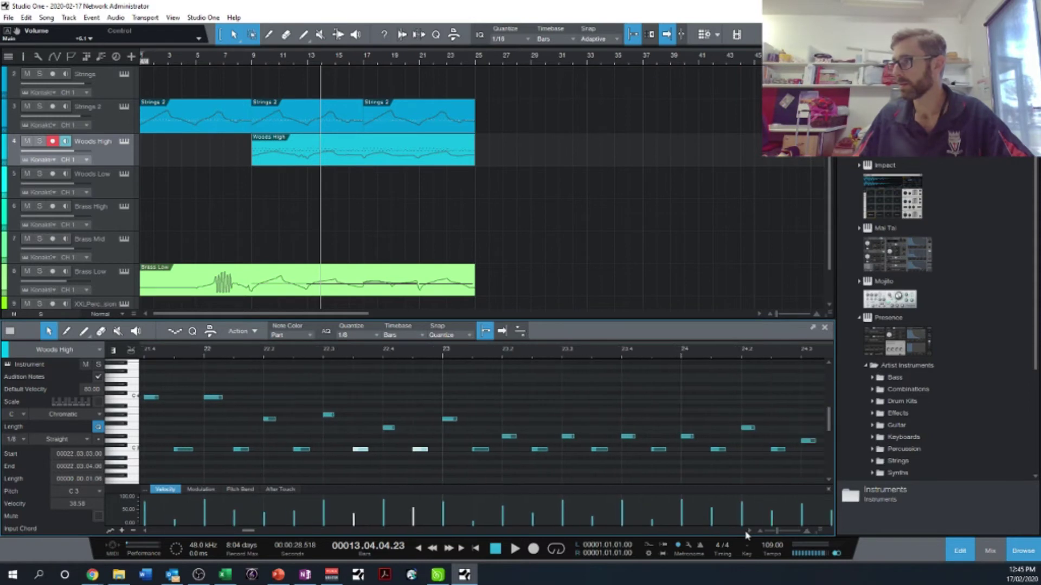
{"action": "scroll", "coordinate": [746, 535], "scroll_direction": "right", "scroll_amount": 1}
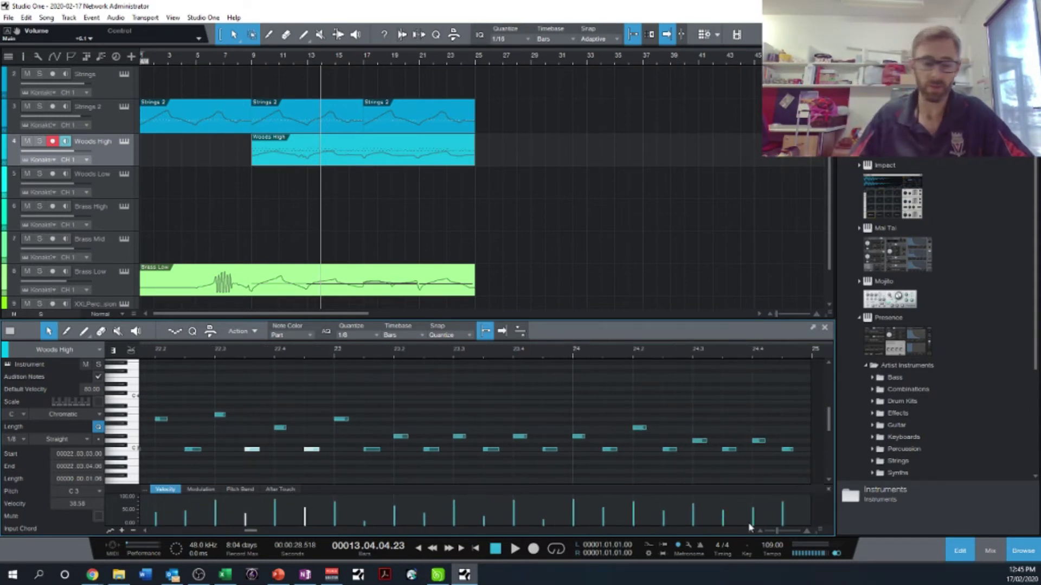
{"action": "key", "text": "ctrl+a"}
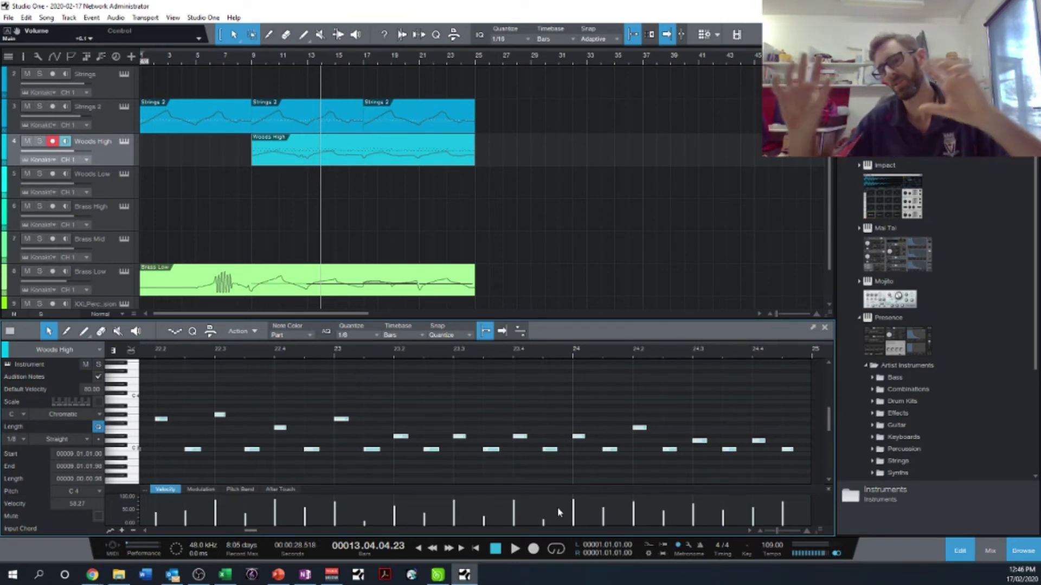
{"action": "left_click", "coordinate": [450, 389]}
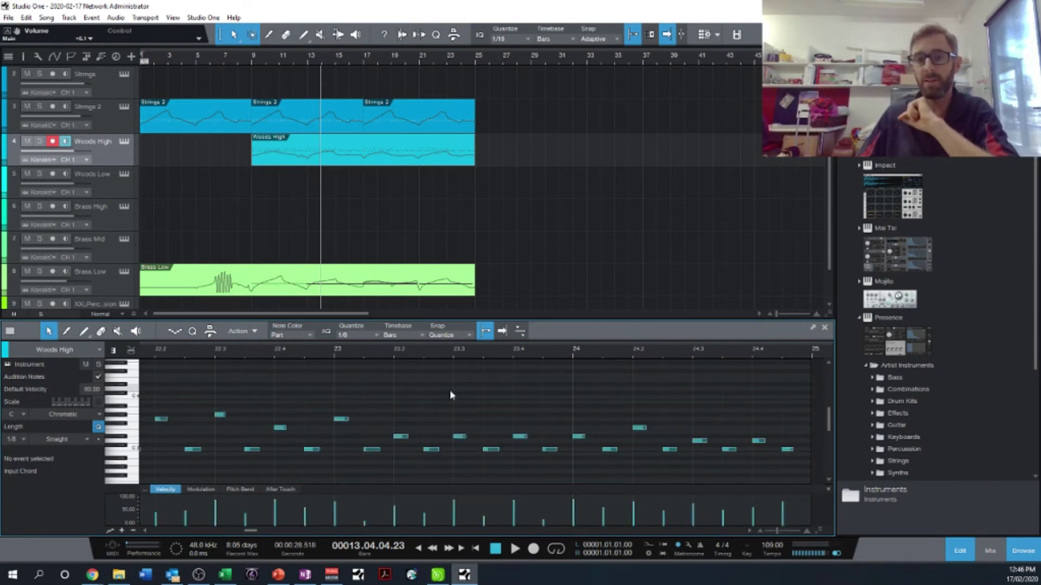
Open the Brass Low part and examine the timing and overlaps of its long notes between bars 9 and 13.
{"action": "left_click", "coordinate": [319, 296]}
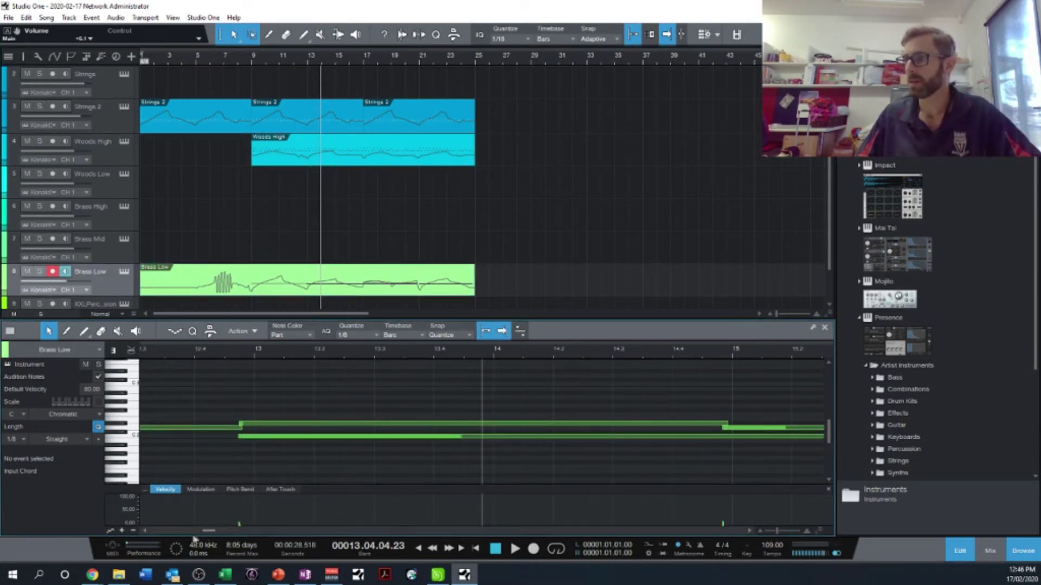
{"action": "left_click_drag", "start_coordinate": [204, 537], "coordinate": [193, 538]}
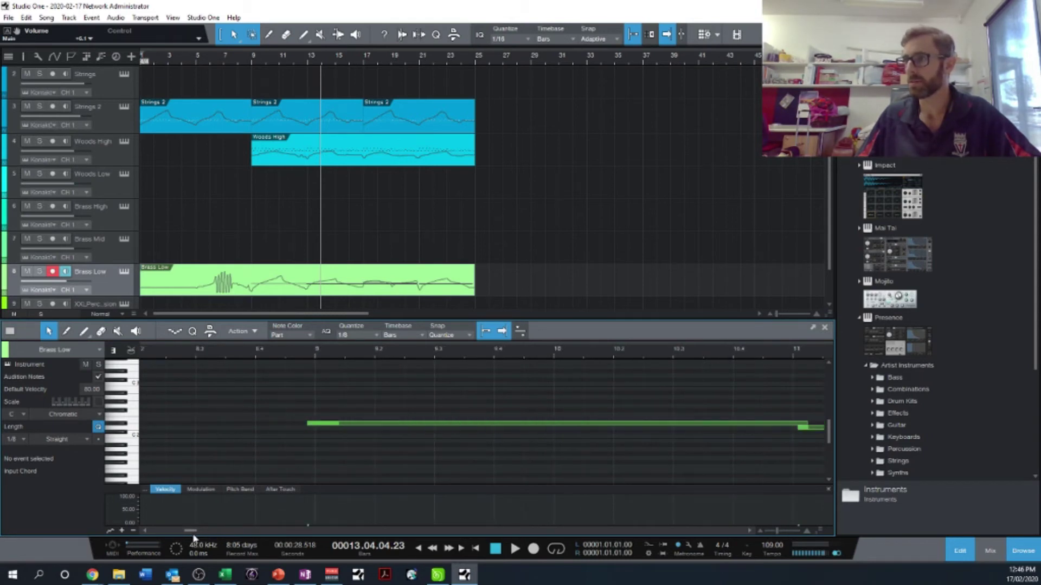
{"action": "left_click", "coordinate": [347, 423]}
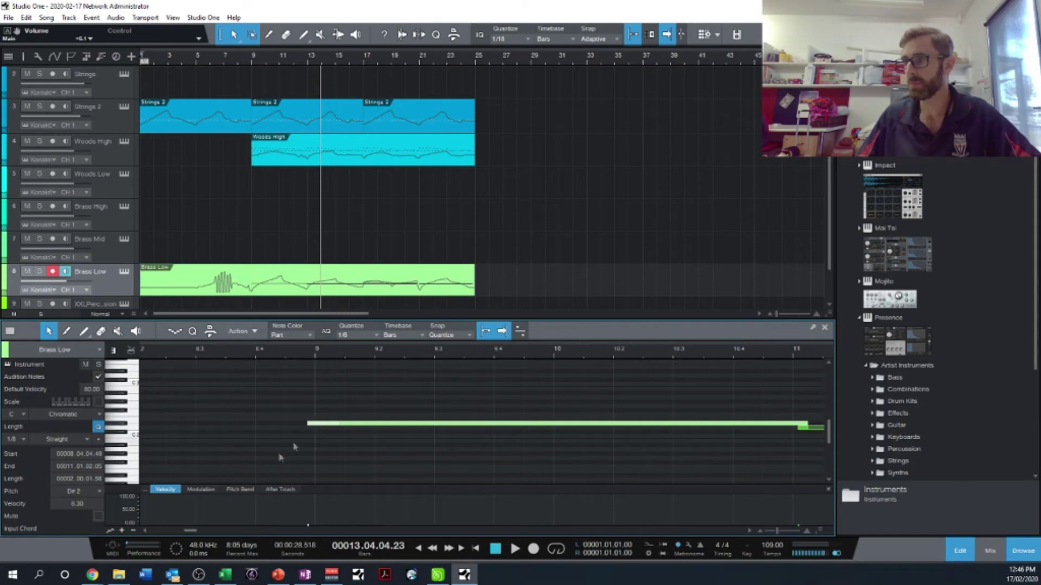
{"action": "left_click_drag", "start_coordinate": [190, 531], "coordinate": [200, 533]}
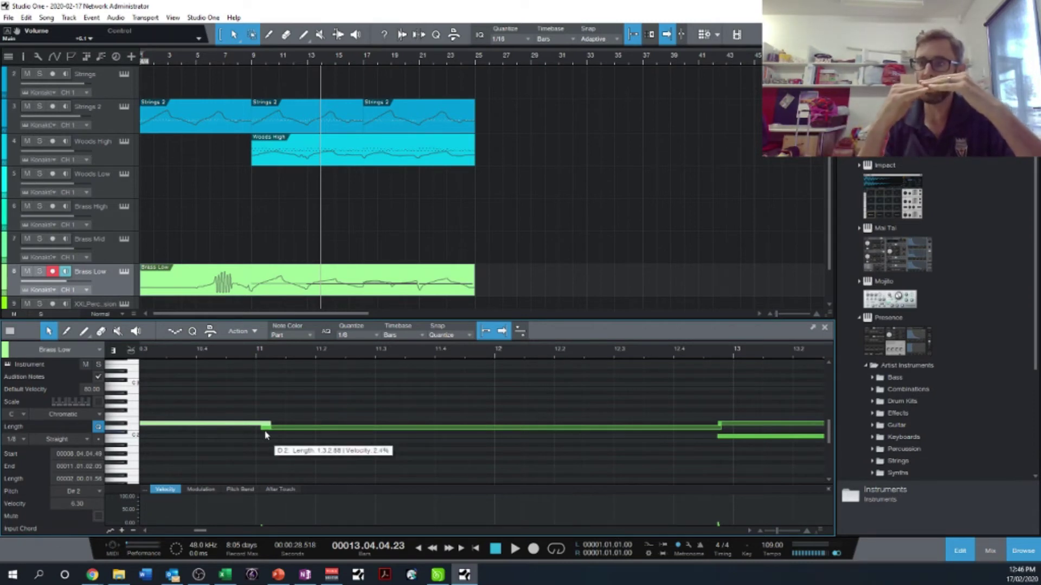
Examine the timing and overlaps of the long Brass Low notes between bars 20 and 23.
{"action": "left_click_drag", "start_coordinate": [204, 532], "coordinate": [240, 536]}
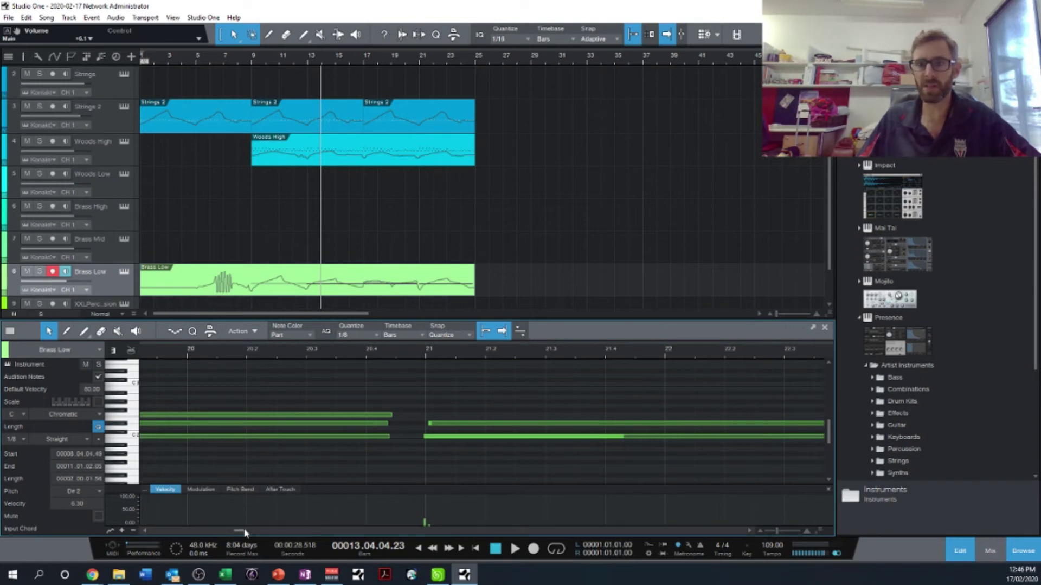
{"action": "left_click_drag", "start_coordinate": [244, 533], "coordinate": [246, 533]}
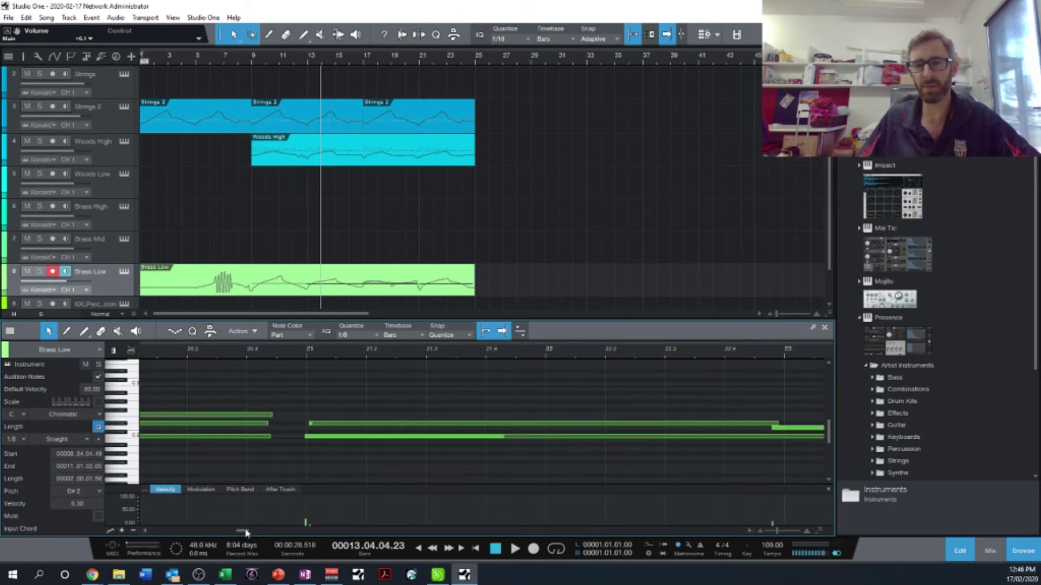
{"action": "mouse_move", "coordinate": [243, 533]}
{"action": "left_mouse_down"}
{"action": "mouse_move", "coordinate": [258, 533]}
{"action": "mouse_move", "coordinate": [245, 533]}
{"action": "left_mouse_up"}
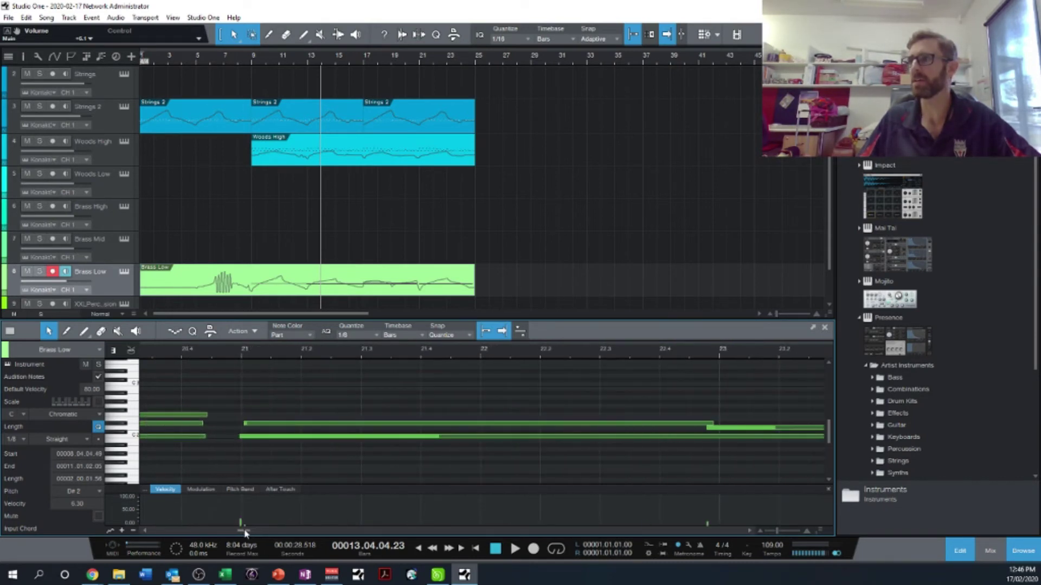
Open the three Strings 2 parts in turn and review the notes of the first one.
{"action": "left_click", "coordinate": [155, 128]}
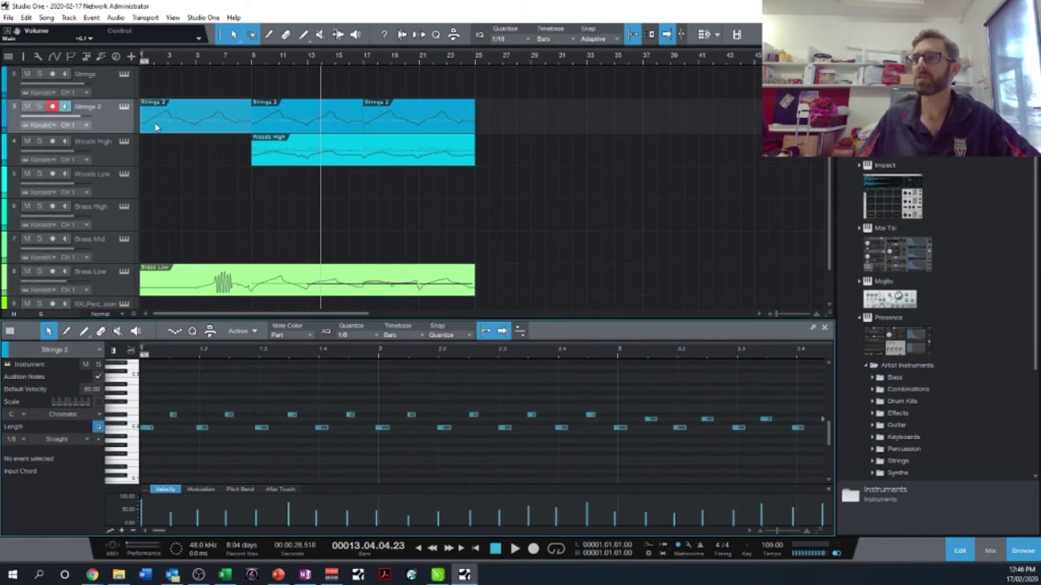
{"action": "left_click", "coordinate": [315, 132]}
{"action": "left_click", "coordinate": [403, 124]}
{"action": "left_click", "coordinate": [233, 133]}
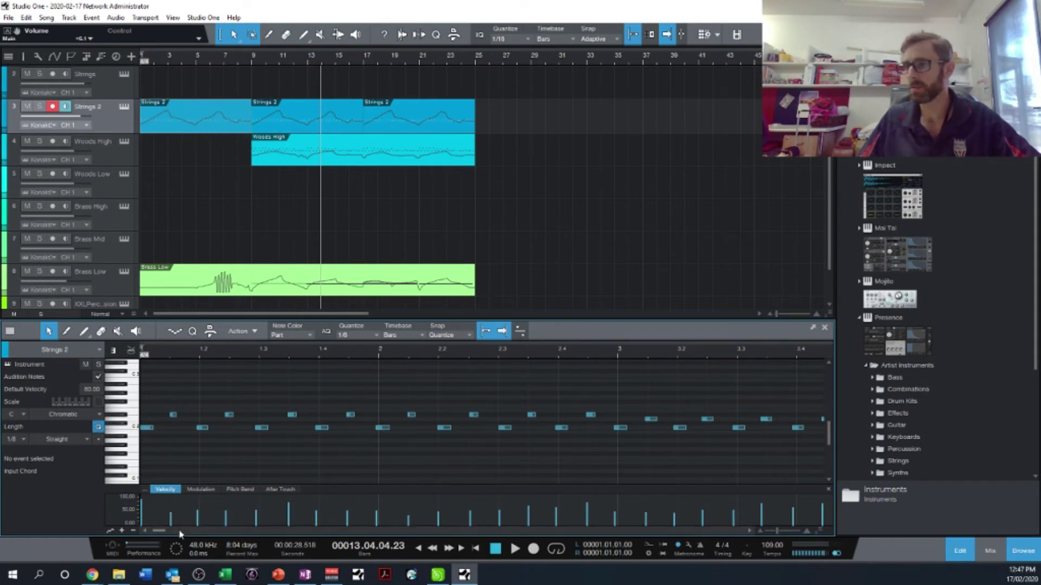
{"action": "left_click_drag", "start_coordinate": [159, 532], "coordinate": [165, 534]}
{"action": "mouse_move", "coordinate": [167, 533]}
{"action": "left_mouse_down"}
{"action": "mouse_move", "coordinate": [186, 535]}
{"action": "mouse_move", "coordinate": [158, 533]}
{"action": "left_mouse_up"}
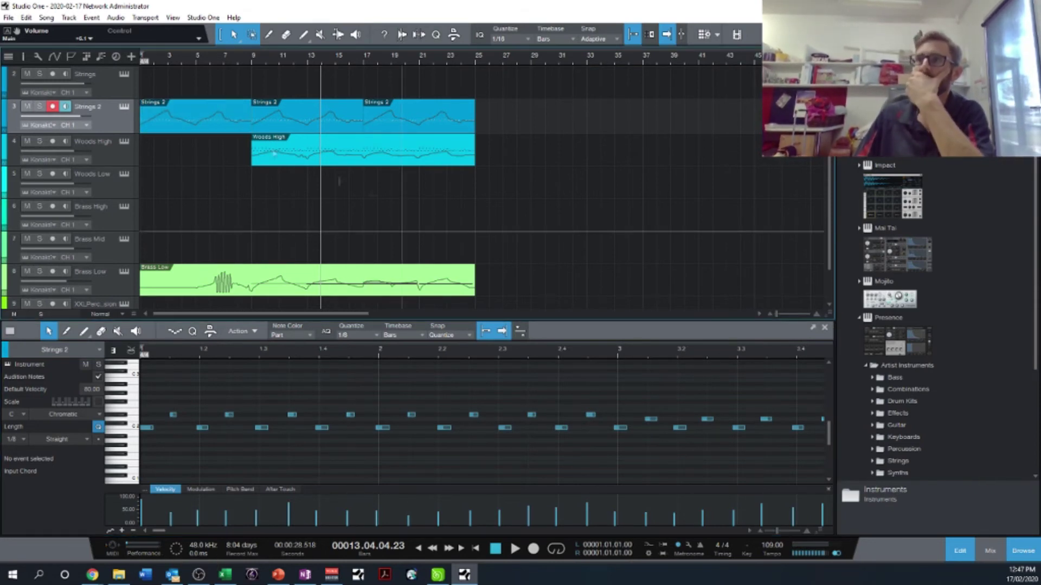
Start saving a copy of the song with MIDI File as the file type.
{"action": "left_click", "coordinate": [9, 18]}
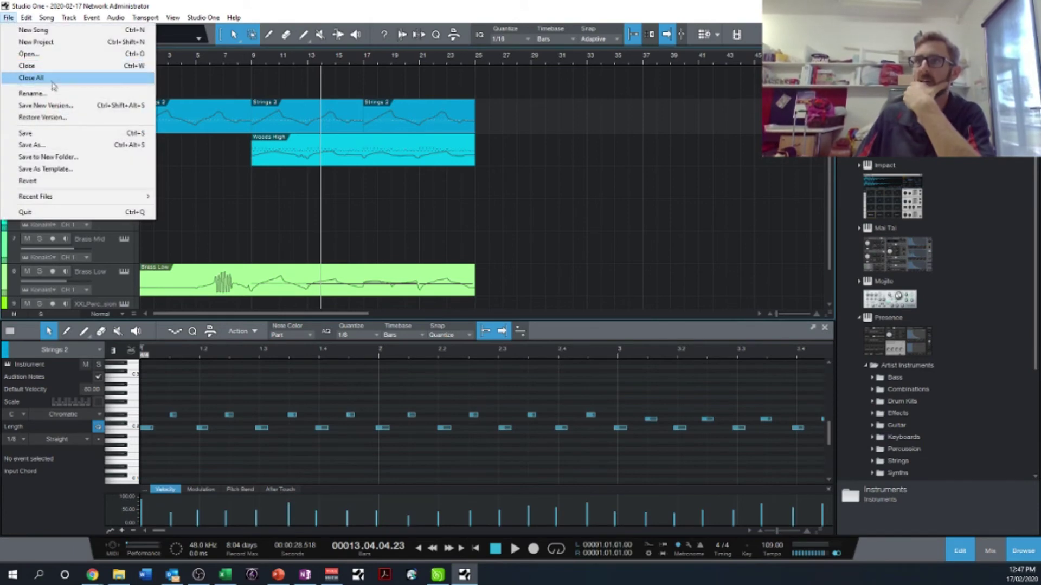
{"action": "left_click", "coordinate": [46, 18]}
{"action": "left_click", "coordinate": [46, 18]}
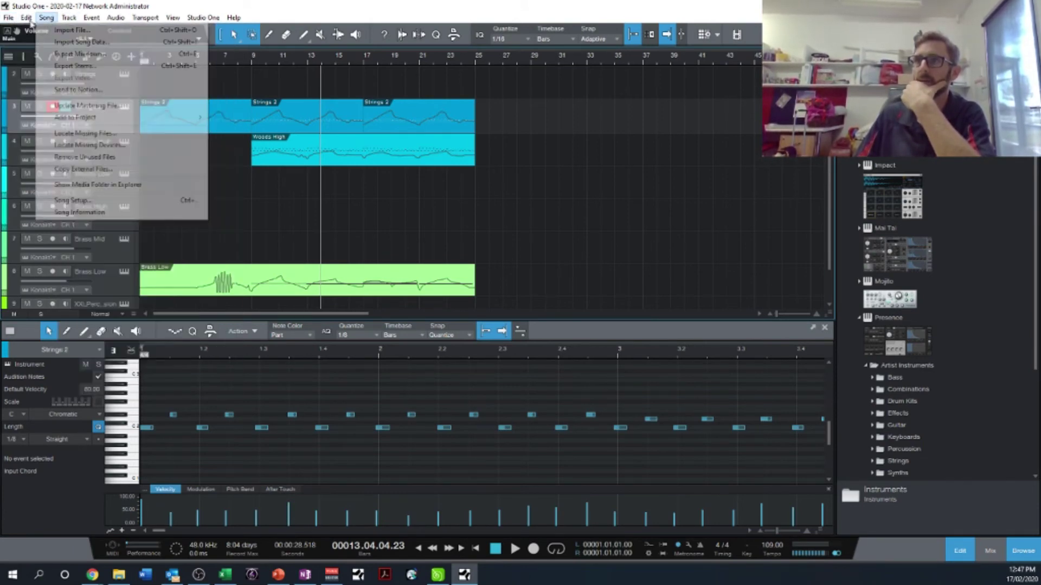
{"action": "mouse_move", "coordinate": [8, 18]}
{"action": "left_click", "coordinate": [47, 156]}
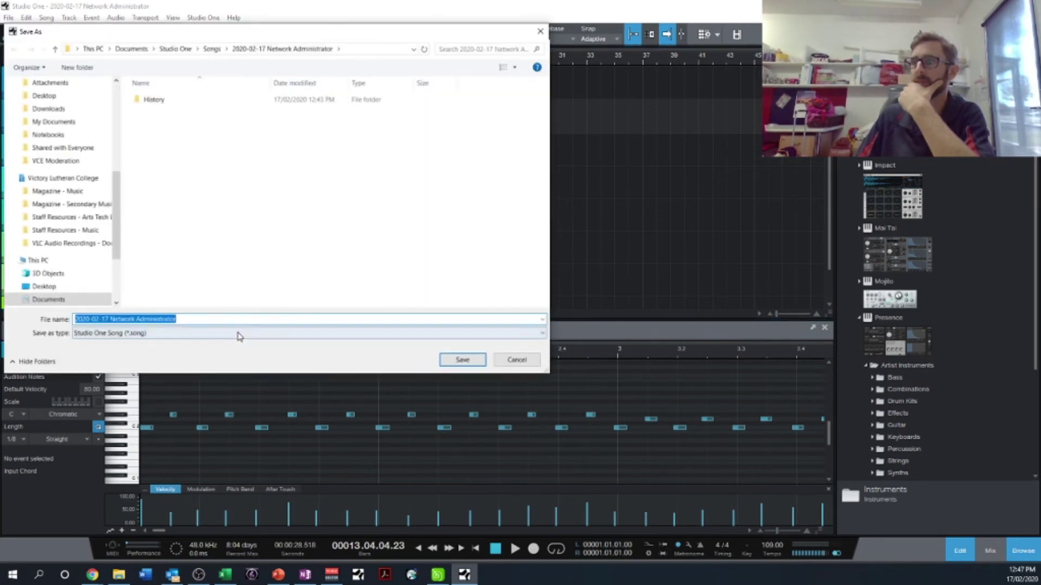
{"action": "left_click", "coordinate": [239, 337]}
{"action": "left_click", "coordinate": [161, 368]}
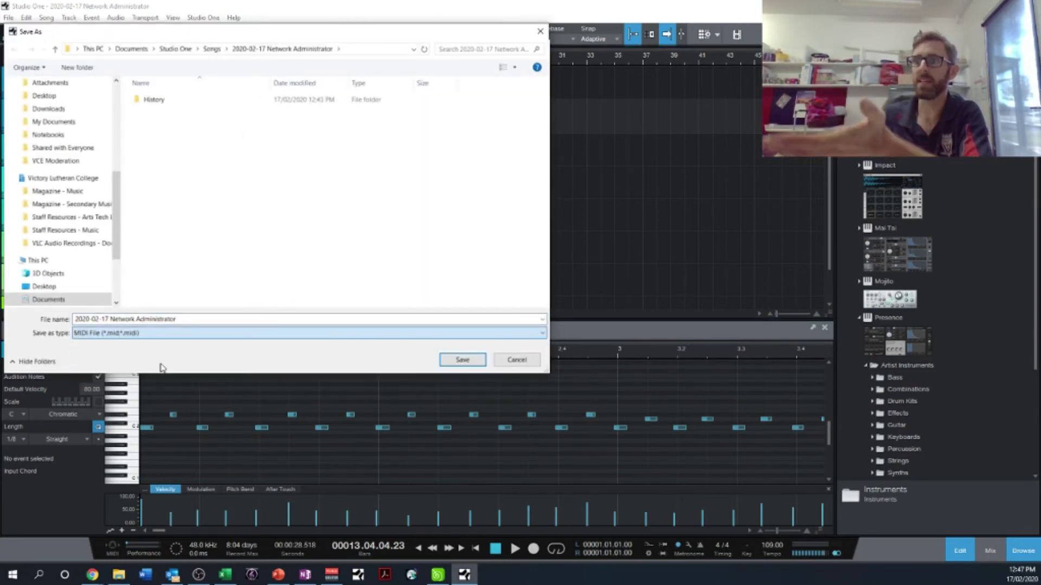
Save the MIDI copy to the Desktop as Demo Composition and accept the MIDI file format.
{"action": "left_click_drag", "start_coordinate": [198, 38], "coordinate": [260, 64]}
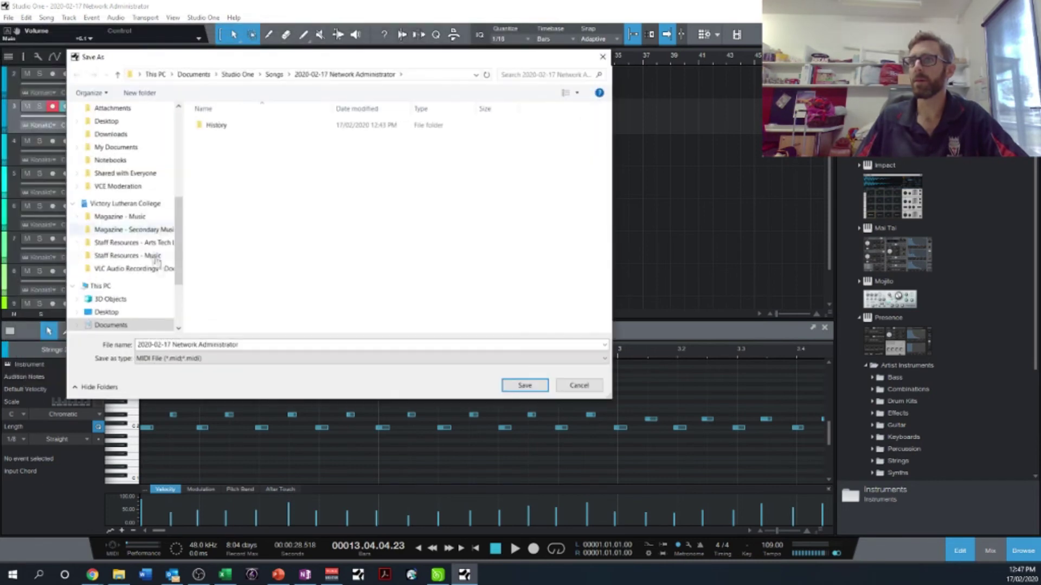
{"action": "left_click", "coordinate": [106, 313]}
{"action": "triple_click", "coordinate": [229, 344]}
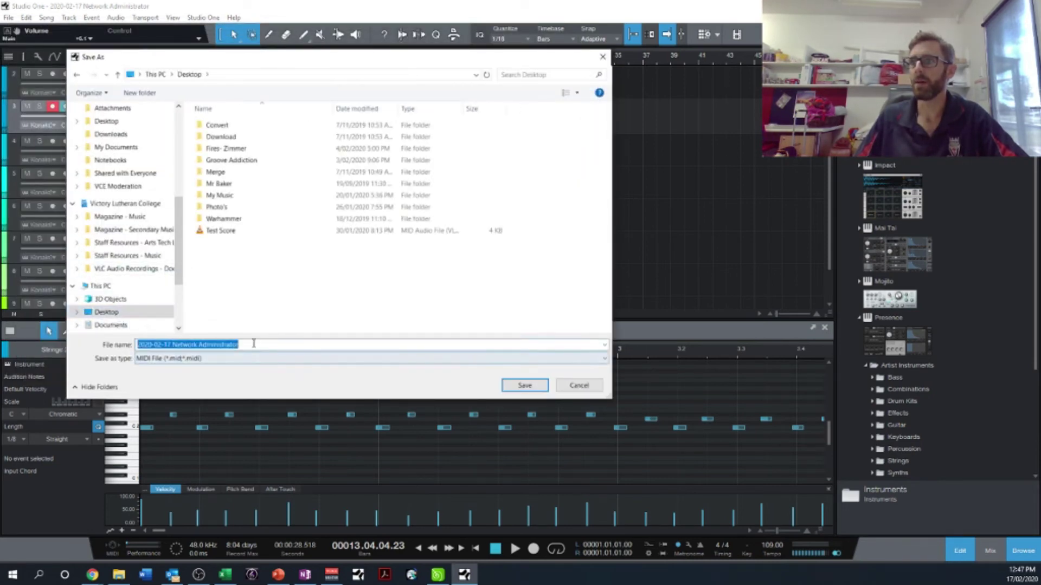
{"action": "type", "text": "Demo Composition"}
{"action": "key", "text": "Return"}
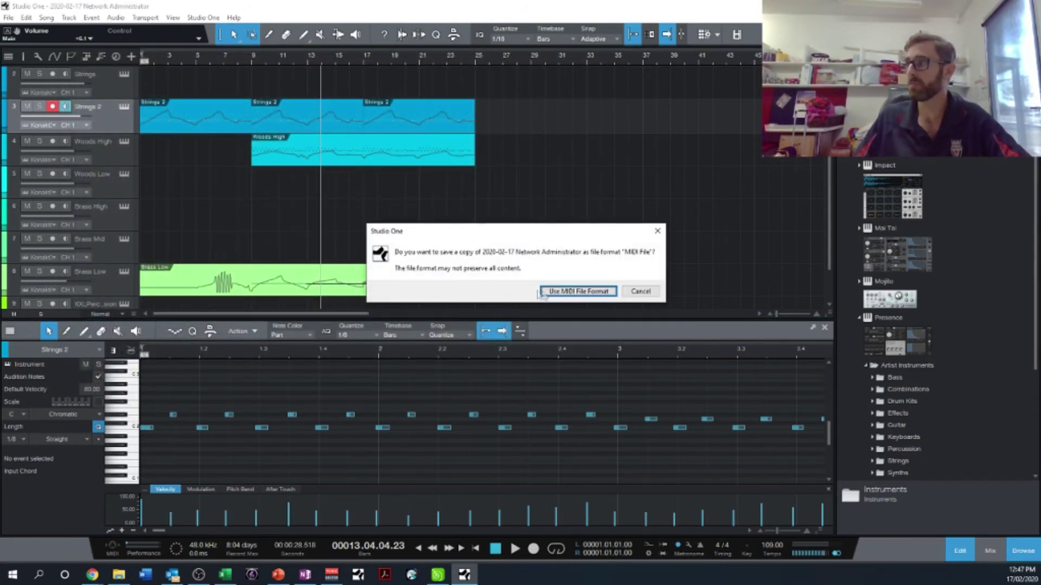
{"action": "left_click", "coordinate": [579, 291]}
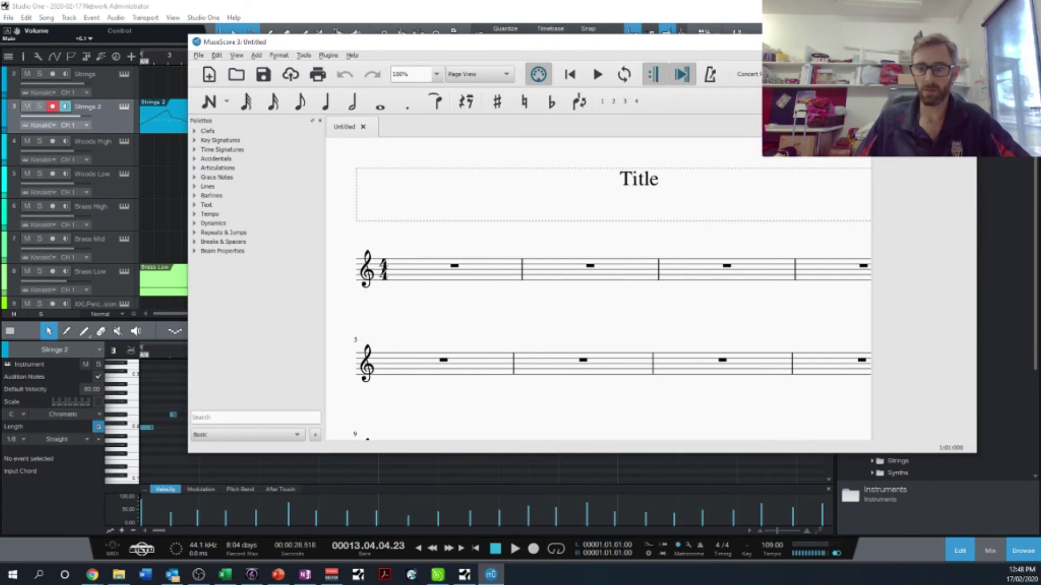
Switch to Studio One and close the song without saving its changes.
{"action": "key", "text": "alt+Tab"}
{"action": "key", "text": "ctrl+w"}
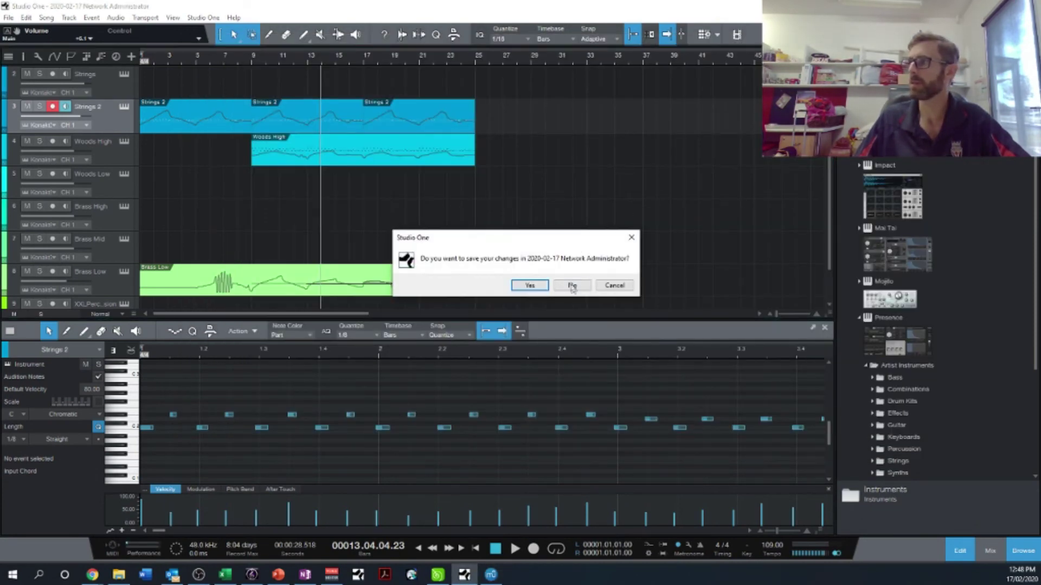
{"action": "left_click", "coordinate": [571, 283]}
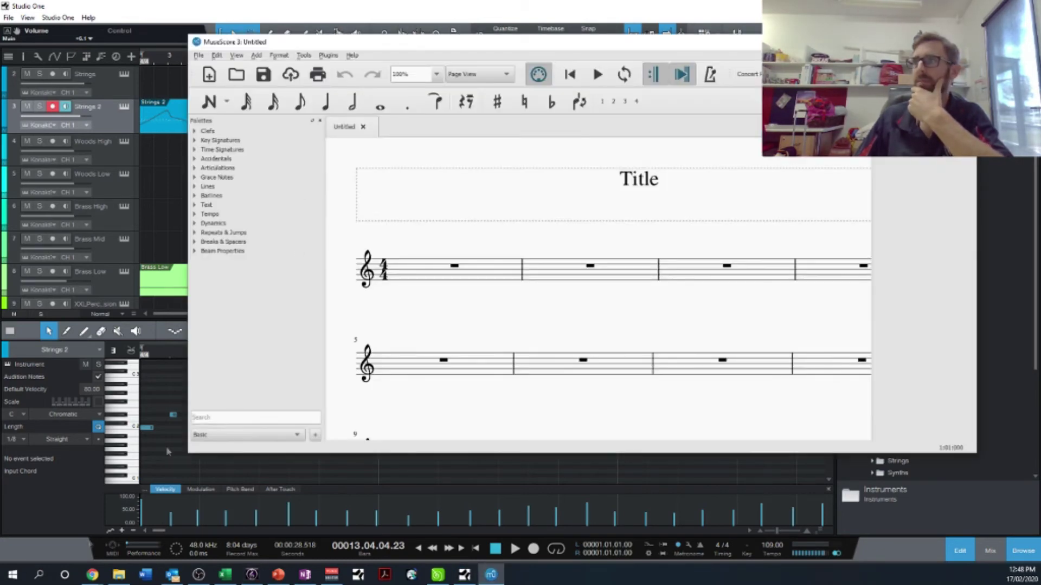
{"action": "left_click", "coordinate": [199, 56]}
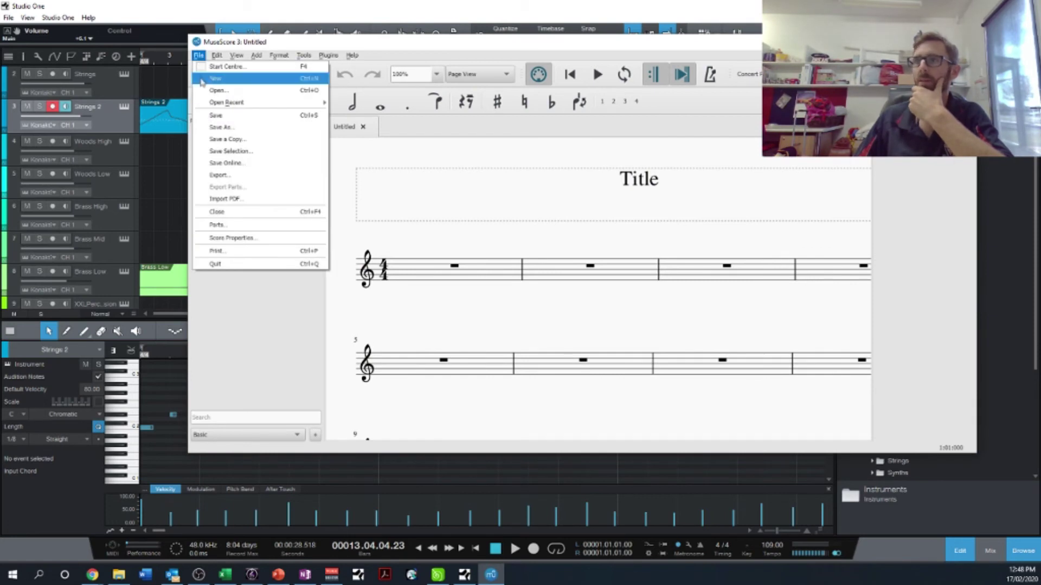
{"action": "left_click", "coordinate": [199, 56]}
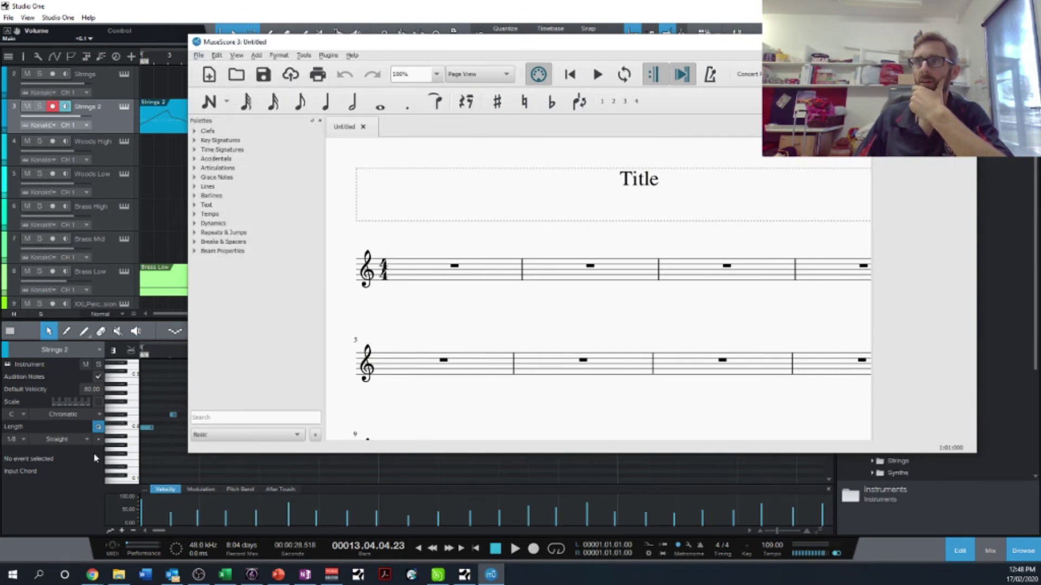
{"action": "left_click", "coordinate": [199, 56]}
{"action": "left_click", "coordinate": [198, 56]}
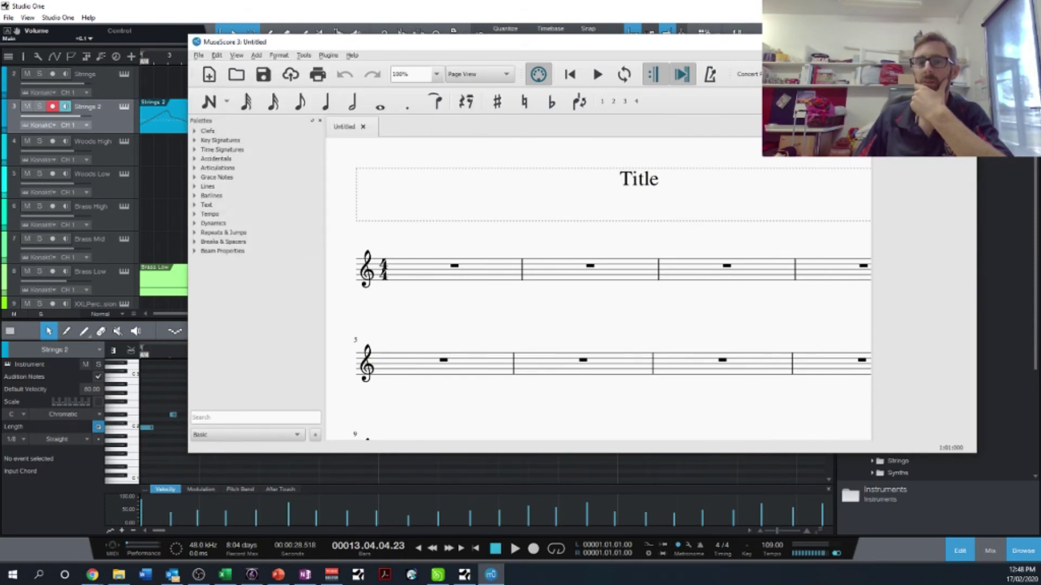
Find the Demo Composition MIDI file on the Desktop in File Explorer, open it in MuseScore 3 and maximize the window.
{"action": "key", "text": "alt+Tab"}
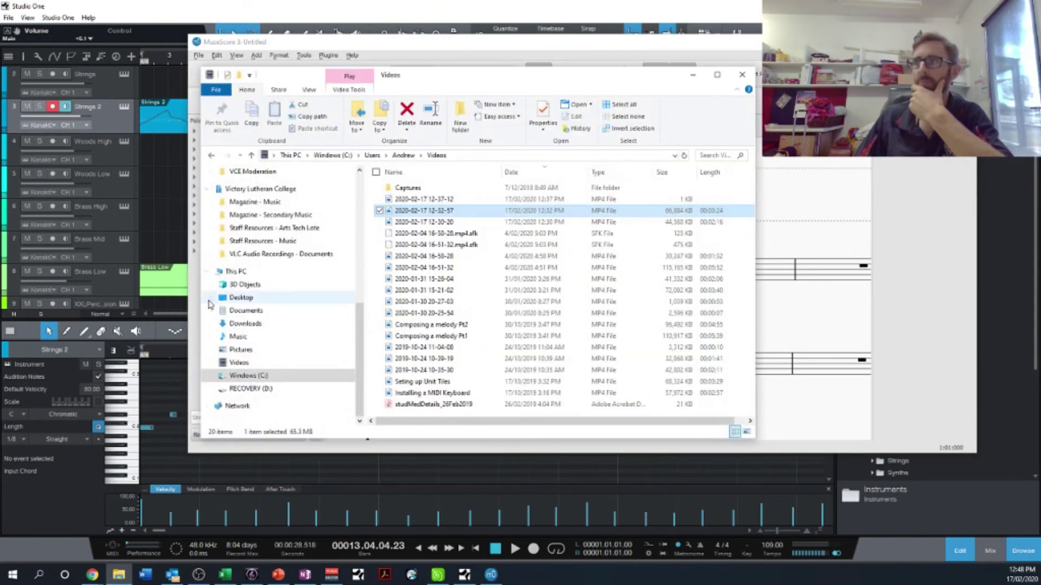
{"action": "scroll", "coordinate": [297, 267], "scroll_direction": "up", "scroll_amount": 2}
{"action": "left_click", "coordinate": [255, 350]}
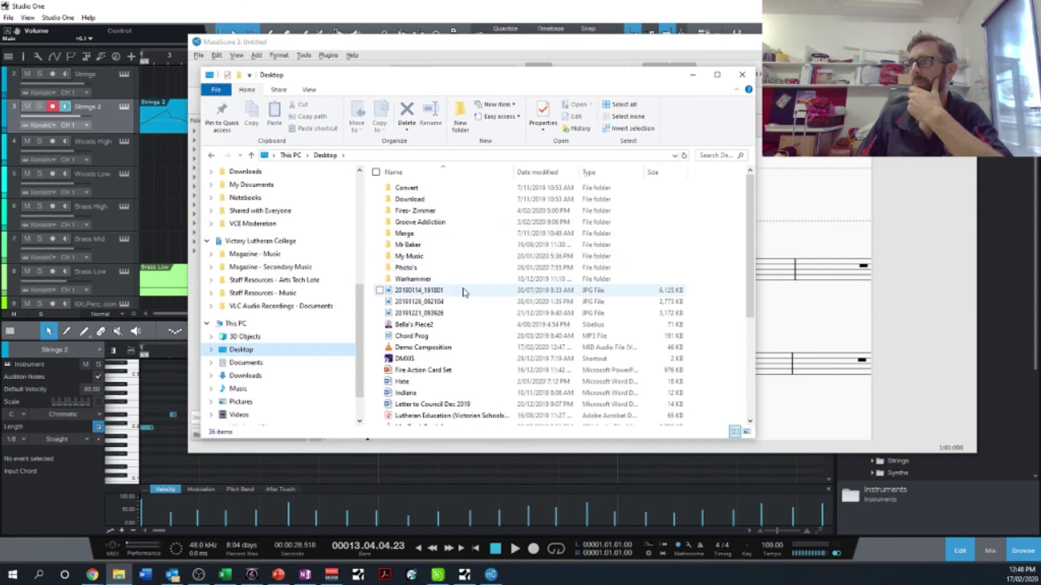
{"action": "scroll", "coordinate": [464, 293], "scroll_direction": "down", "scroll_amount": 5}
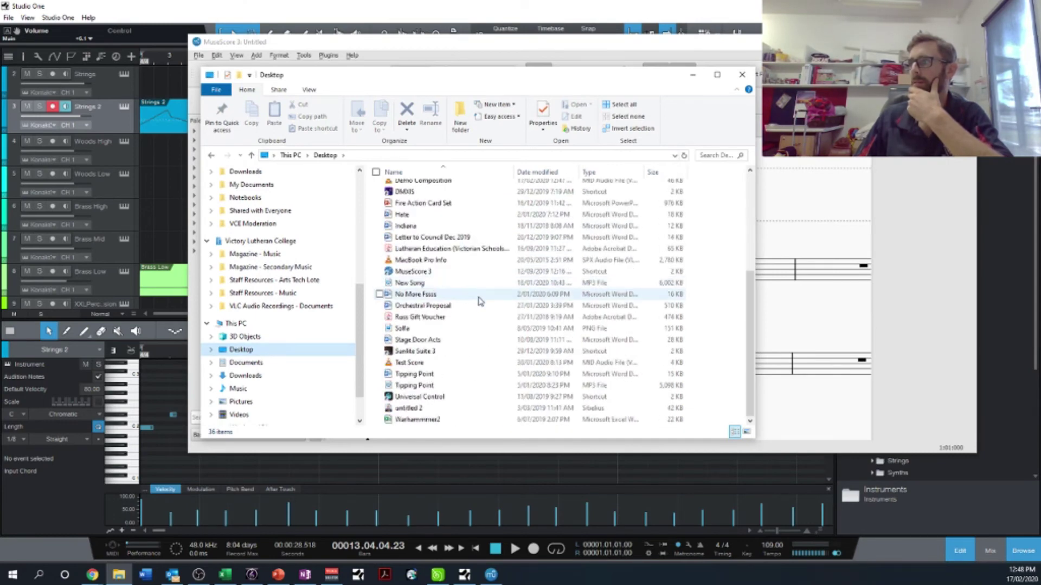
{"action": "scroll", "coordinate": [469, 296], "scroll_direction": "up", "scroll_amount": 1}
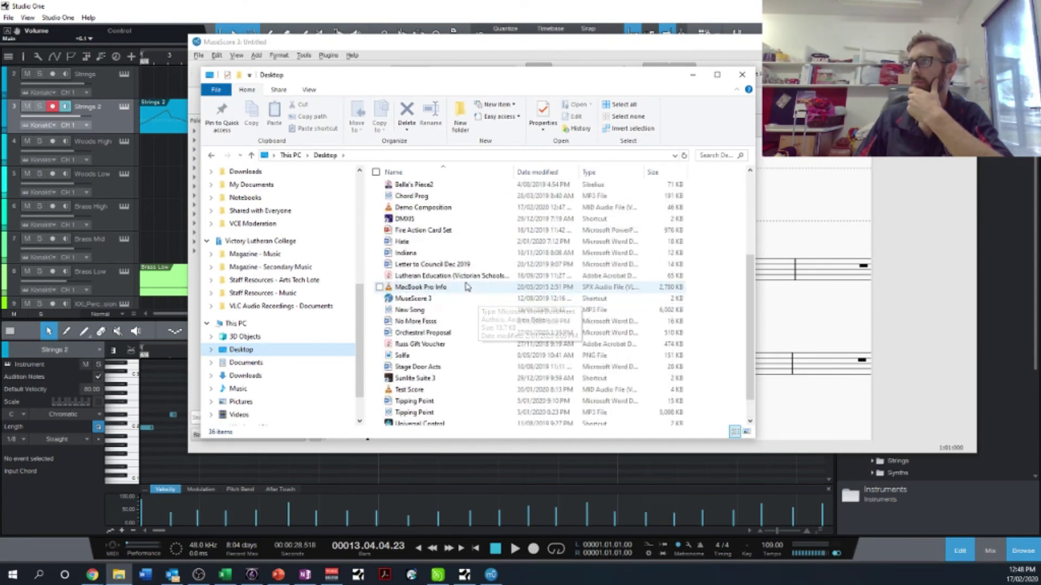
{"action": "left_click", "coordinate": [394, 208]}
{"action": "left_click_drag", "start_coordinate": [394, 208], "coordinate": [814, 242]}
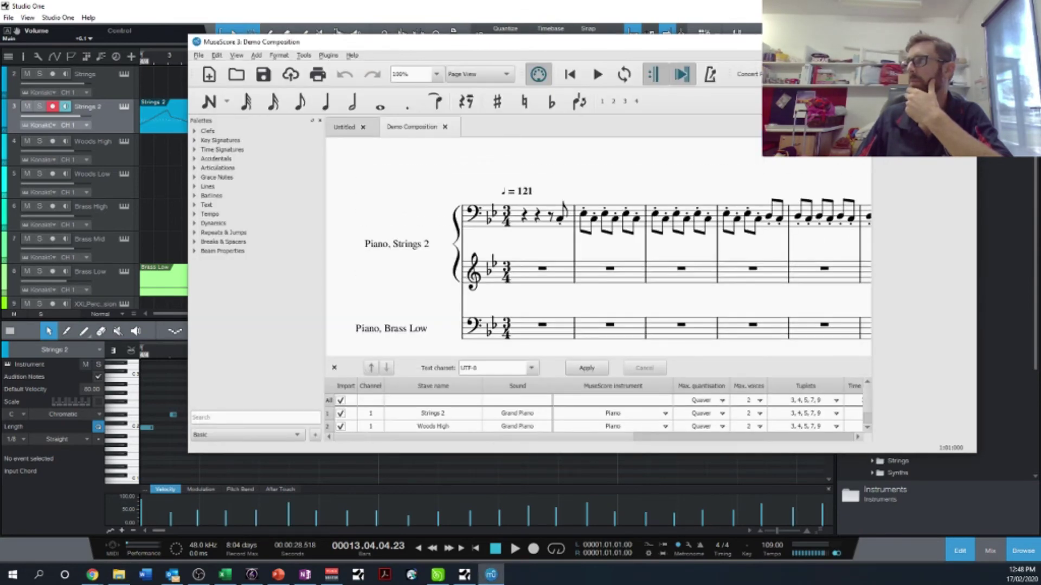
{"action": "key", "text": "super+Up"}
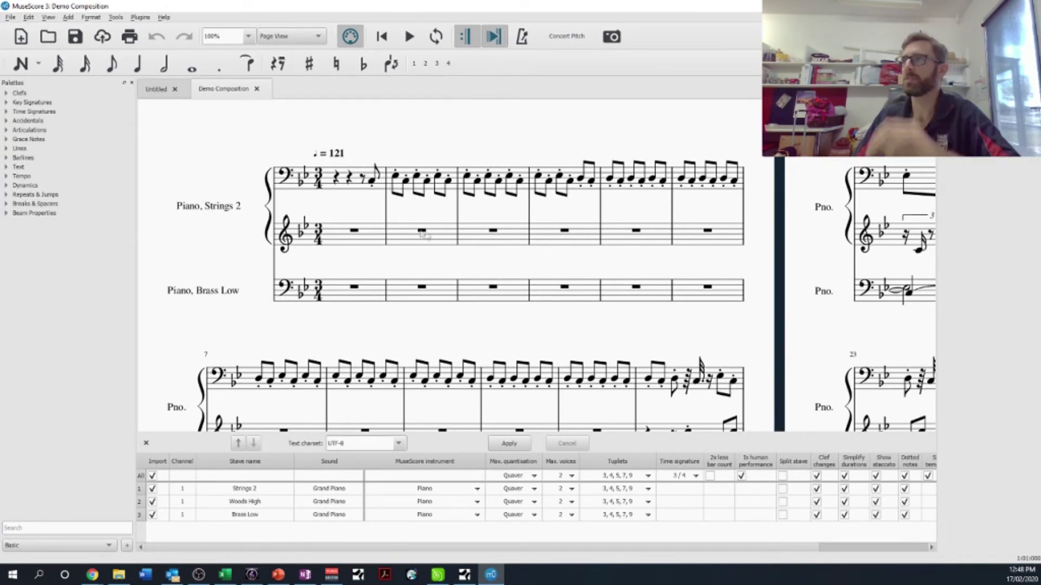
Play the imported score from the beginning to about bar 15 and stop playback.
{"action": "scroll", "coordinate": [399, 239], "scroll_direction": "down", "scroll_amount": 3}
{"action": "scroll", "coordinate": [529, 260], "scroll_direction": "up", "scroll_amount": 2}
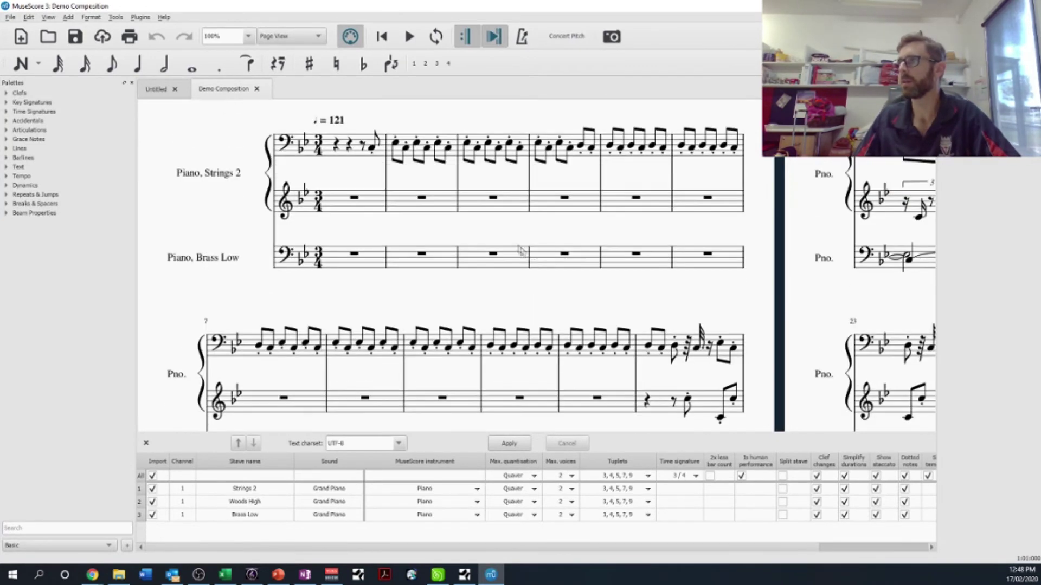
{"action": "key", "text": "space"}
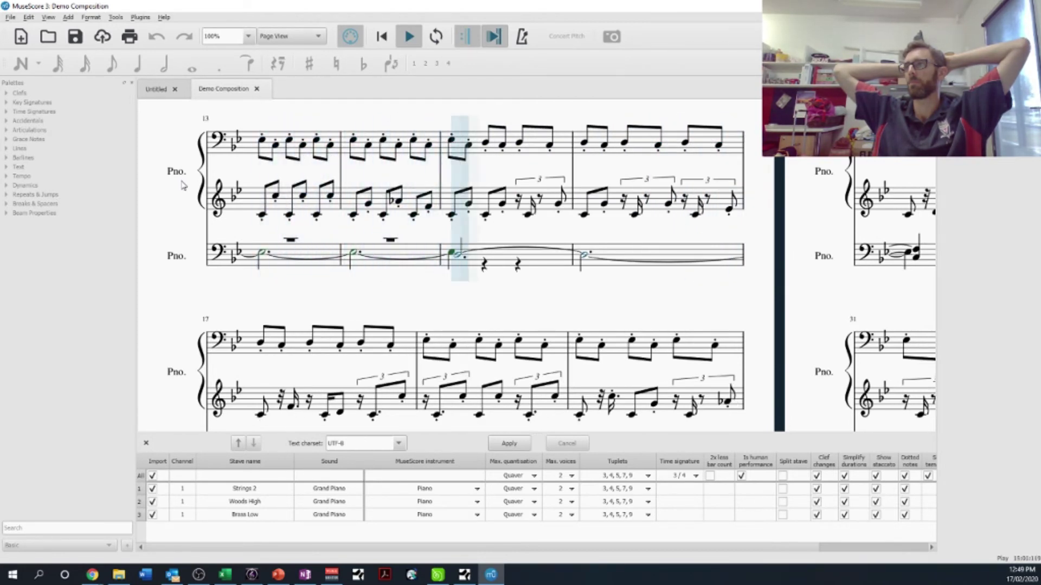
{"action": "key", "text": "space"}
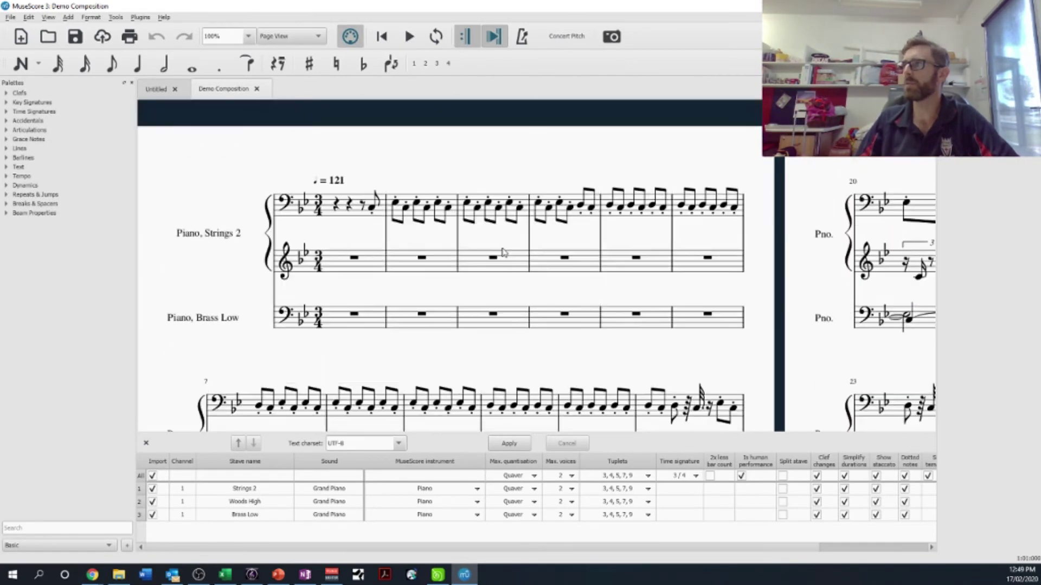
Examine the imported notation of all three parts from bar 7 to bar 19.
{"action": "scroll", "coordinate": [502, 252], "scroll_direction": "down", "scroll_amount": 5}
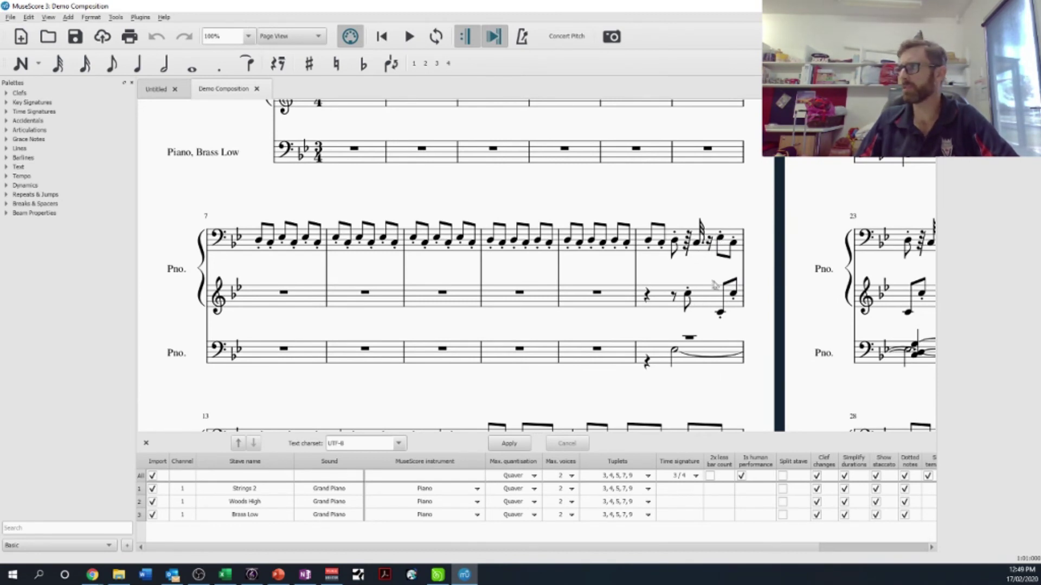
{"action": "scroll", "coordinate": [697, 279], "scroll_direction": "down", "scroll_amount": 1}
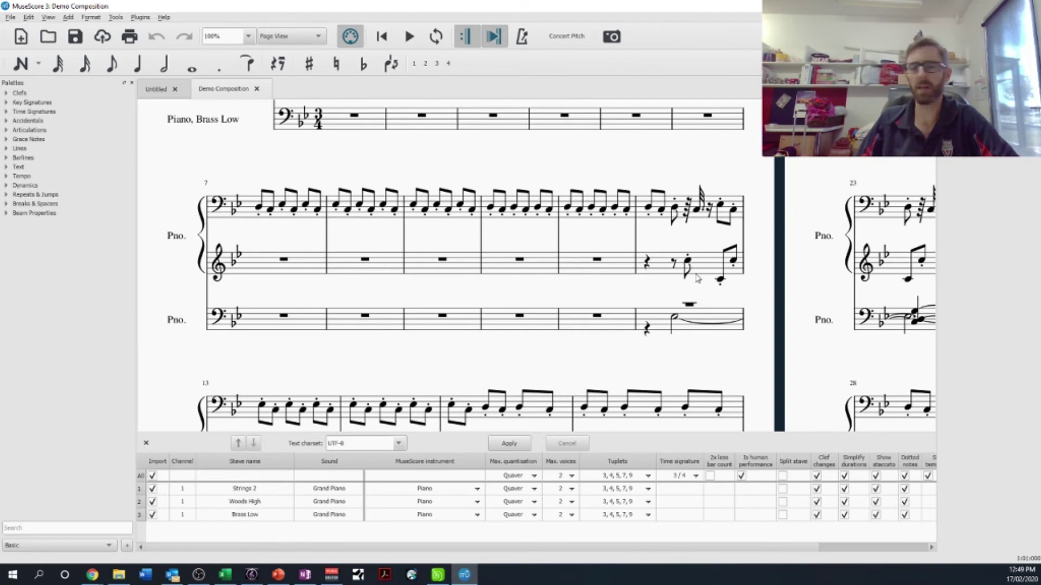
{"action": "scroll", "coordinate": [694, 275], "scroll_direction": "down", "scroll_amount": 7}
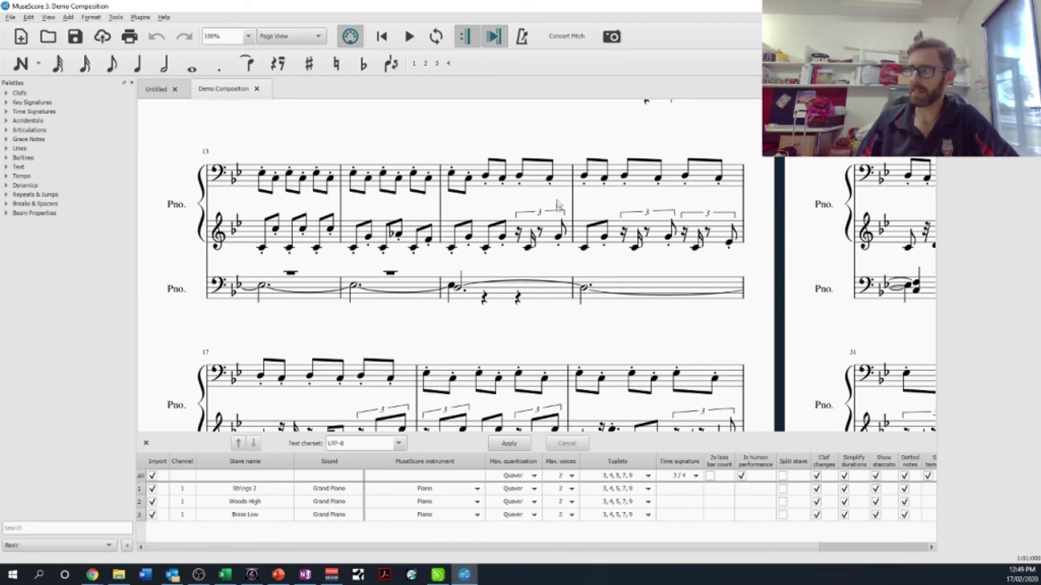
{"action": "scroll", "coordinate": [581, 249], "scroll_direction": "down", "scroll_amount": 3}
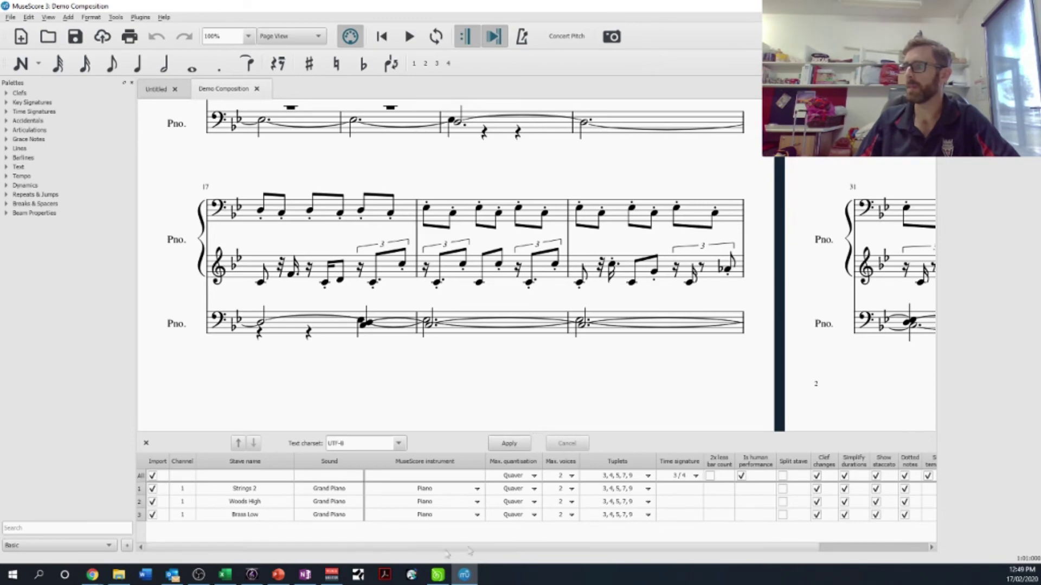
Check the remaining MIDI import options, hide the import settings and examine the second page of the score around bars 23 to 28.
{"action": "left_click", "coordinate": [576, 548]}
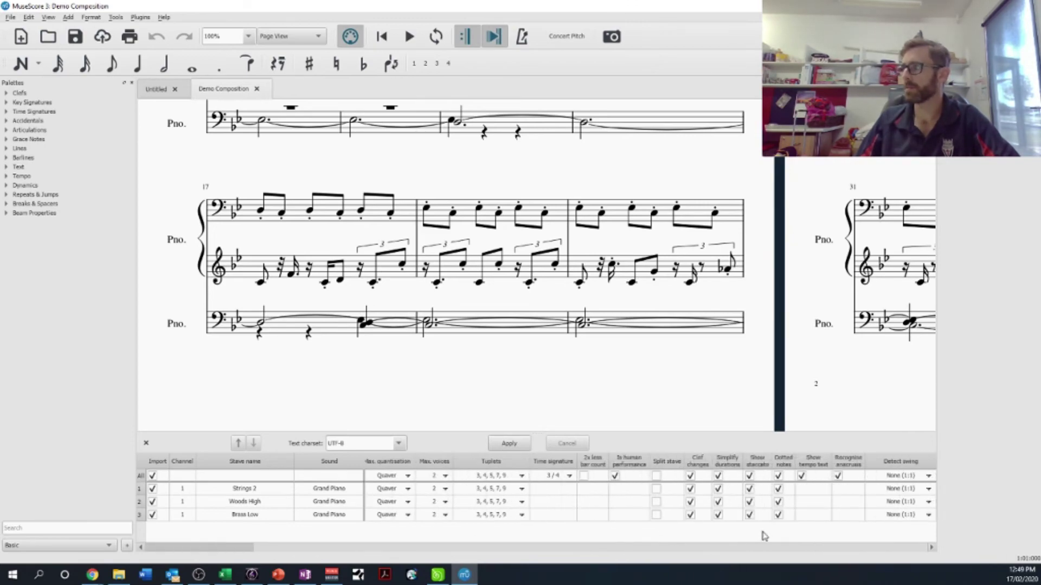
{"action": "left_click_drag", "start_coordinate": [875, 367], "coordinate": [295, 447]}
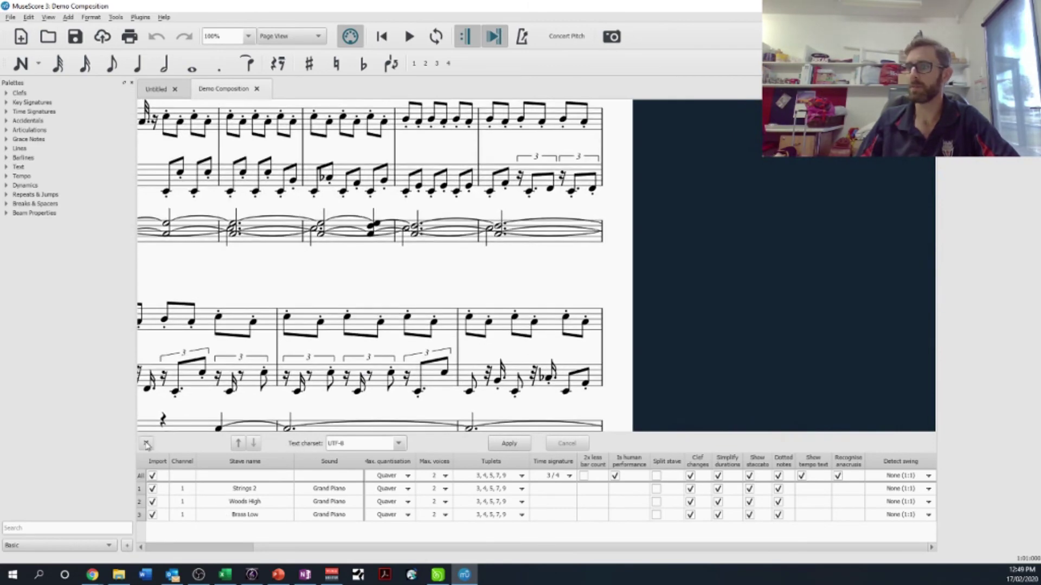
{"action": "left_click", "coordinate": [146, 444]}
{"action": "left_click_drag", "start_coordinate": [217, 274], "coordinate": [375, 414]}
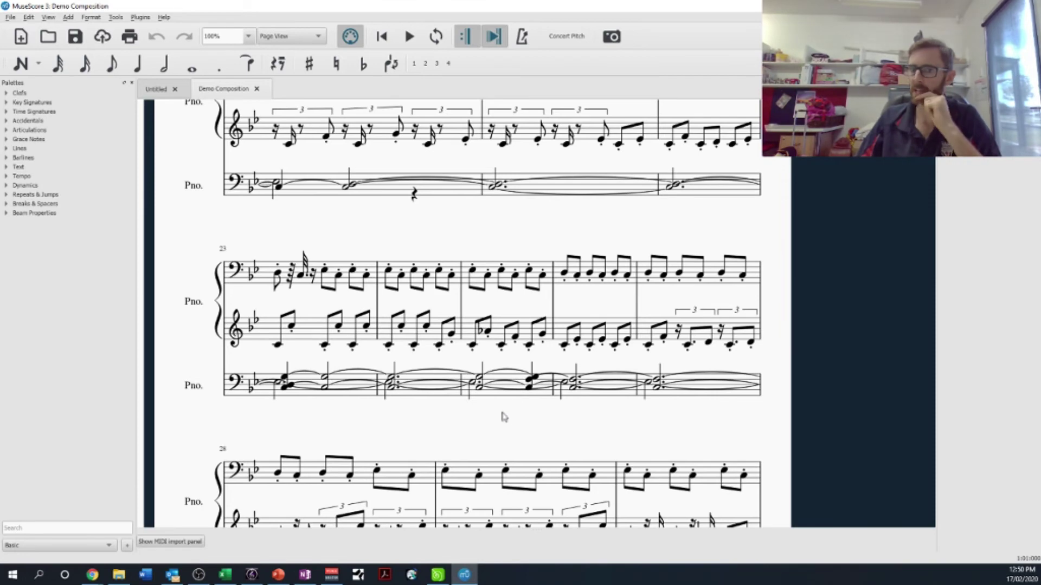
{"action": "scroll", "coordinate": [506, 418], "scroll_direction": "up", "scroll_amount": 5}
{"action": "scroll", "coordinate": [509, 421], "scroll_direction": "down", "scroll_amount": 4}
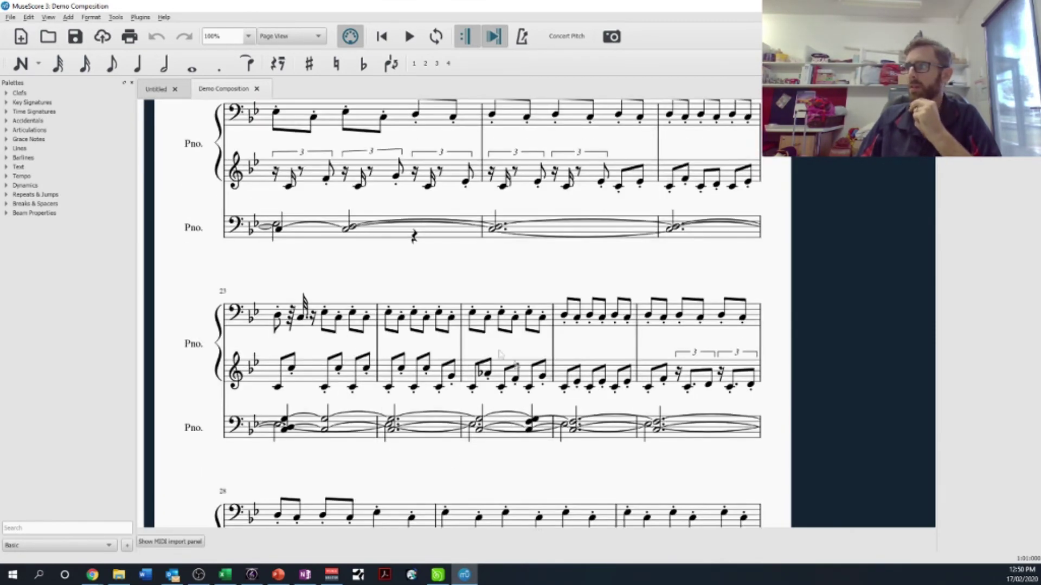
{"action": "scroll", "coordinate": [699, 304], "scroll_direction": "down", "scroll_amount": 10}
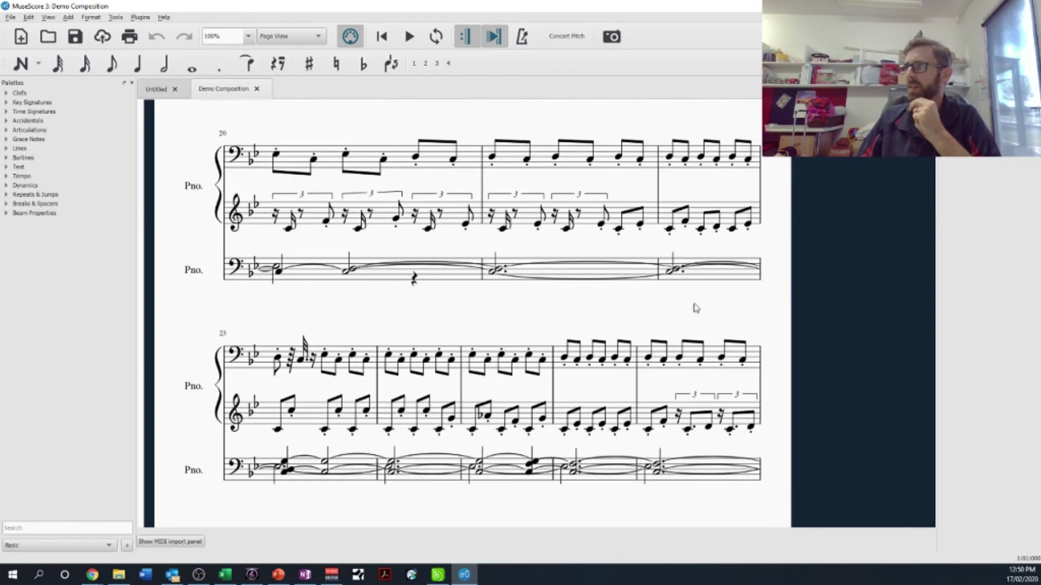
{"action": "scroll", "coordinate": [479, 416], "scroll_direction": "down", "scroll_amount": 2}
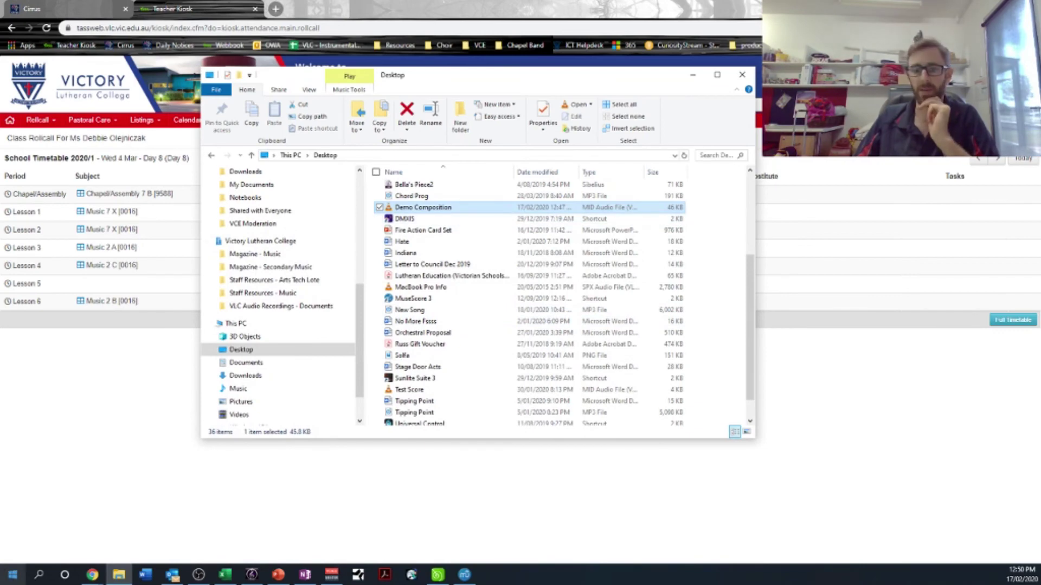
Switch to Sibelius and open the Demo Composition MIDI file using the General MIDI sound set and A4 portrait page setup.
{"action": "key", "text": "alt+Tab"}
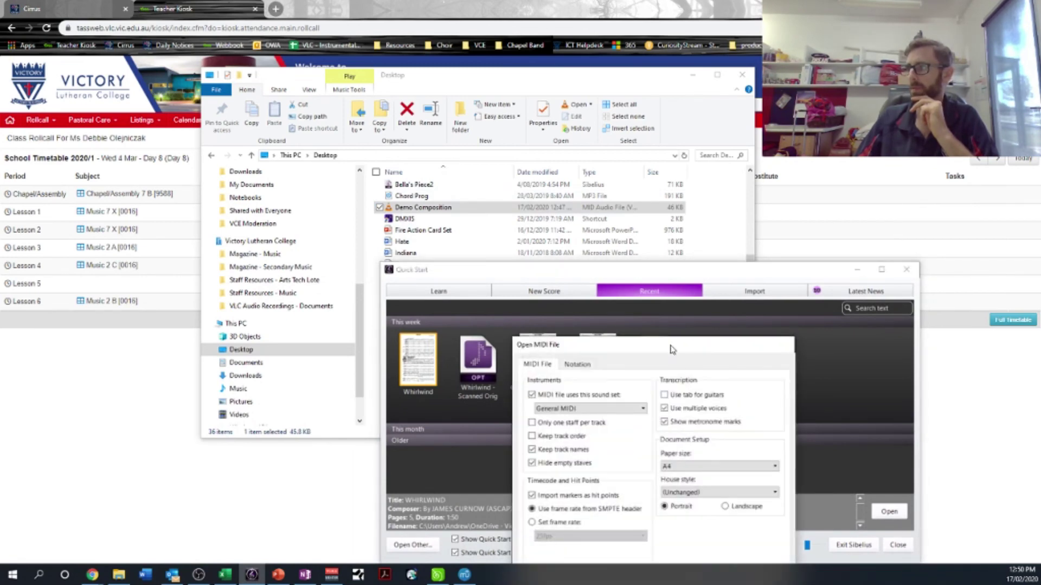
{"action": "left_click", "coordinate": [696, 375]}
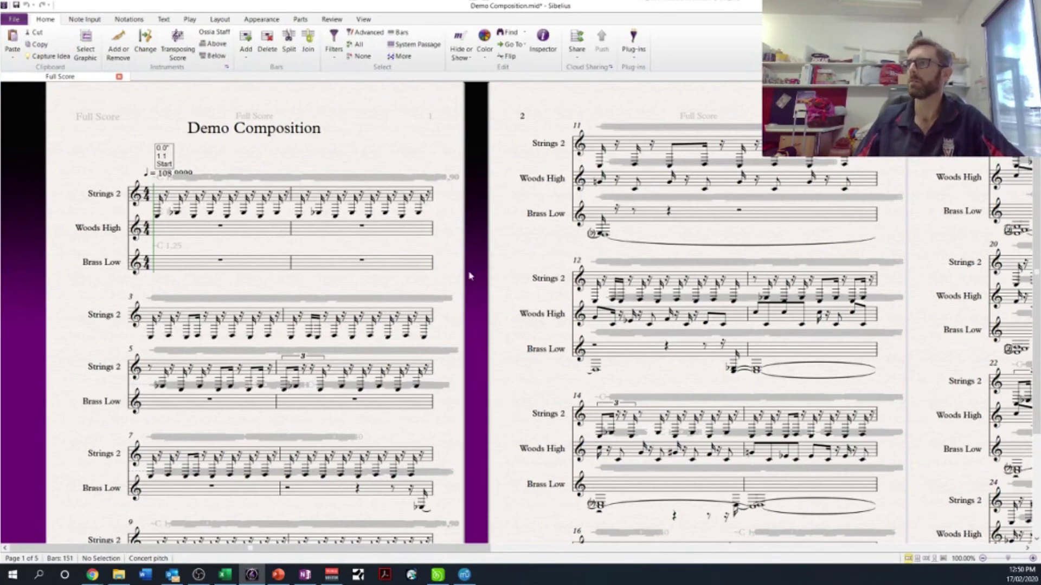
{"action": "scroll", "coordinate": [469, 276], "scroll_direction": "down", "scroll_amount": 2}
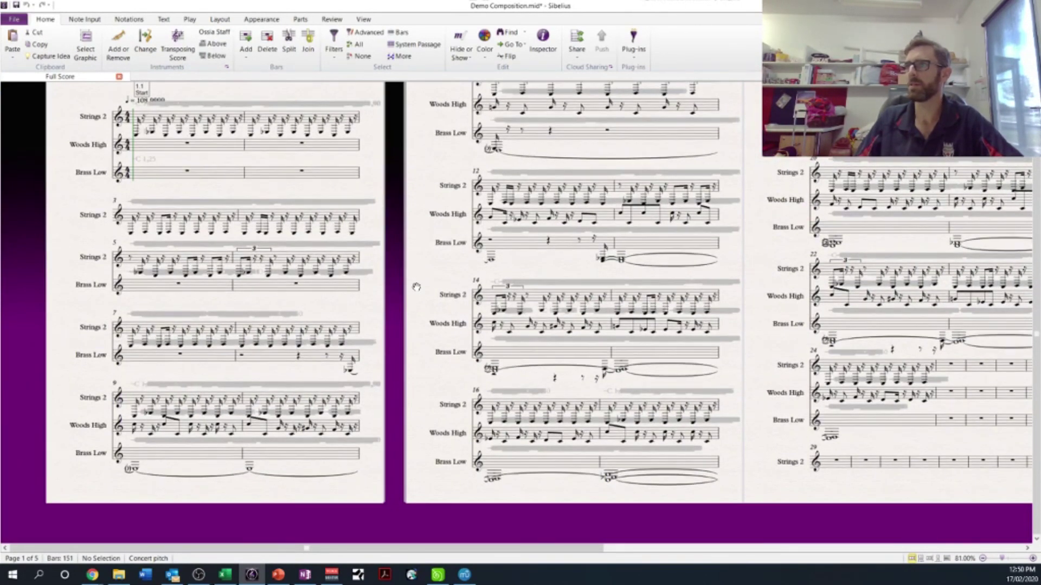
{"action": "scroll", "coordinate": [416, 288], "scroll_direction": "up", "scroll_amount": 1}
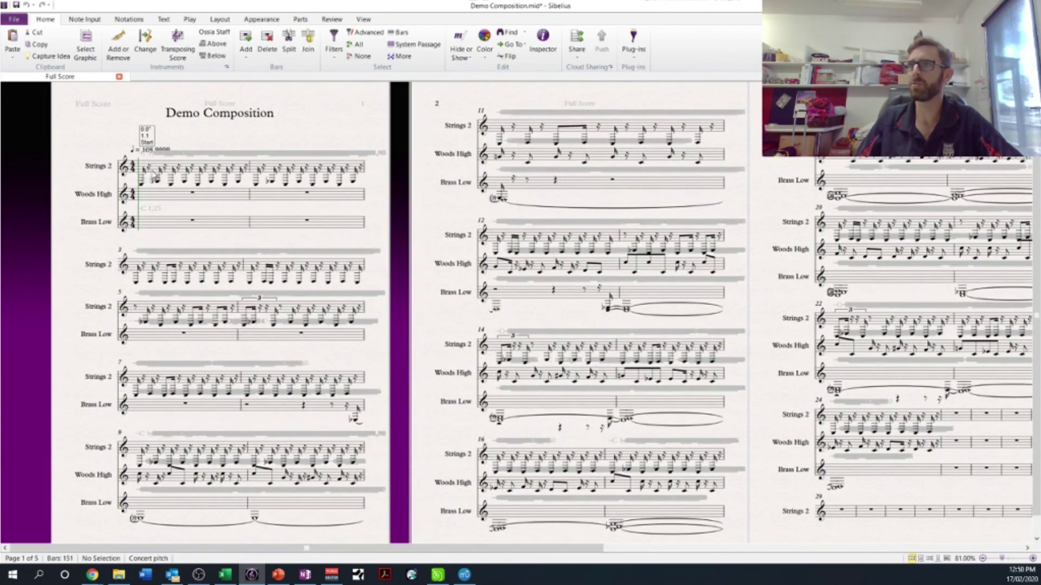
Change the instrument of the entire Strings 2 staff to Viola, choosing from all instruments.
{"action": "double_click", "coordinate": [155, 174]}
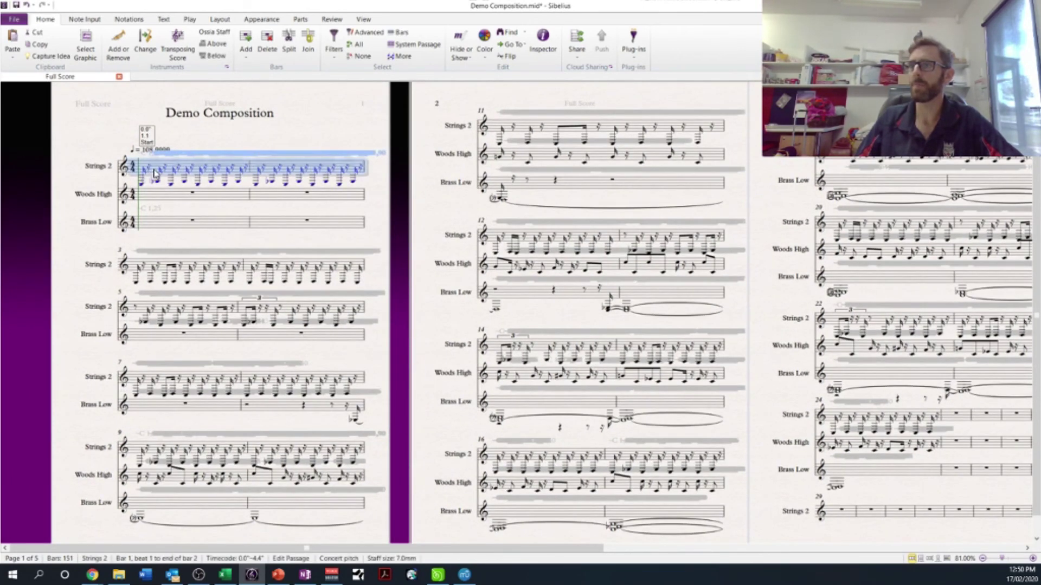
{"action": "left_click", "coordinate": [154, 174]}
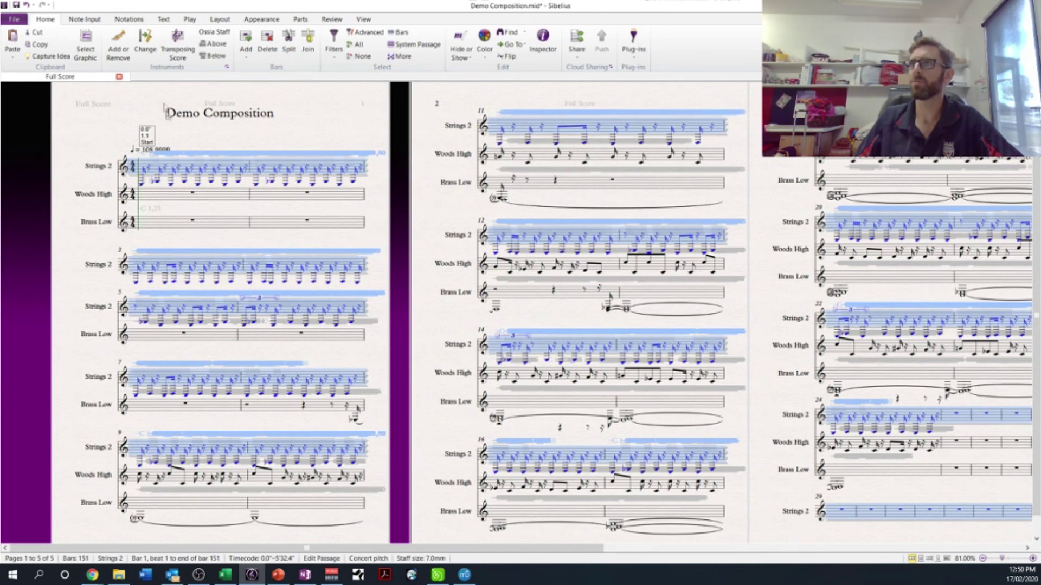
{"action": "left_click", "coordinate": [145, 42]}
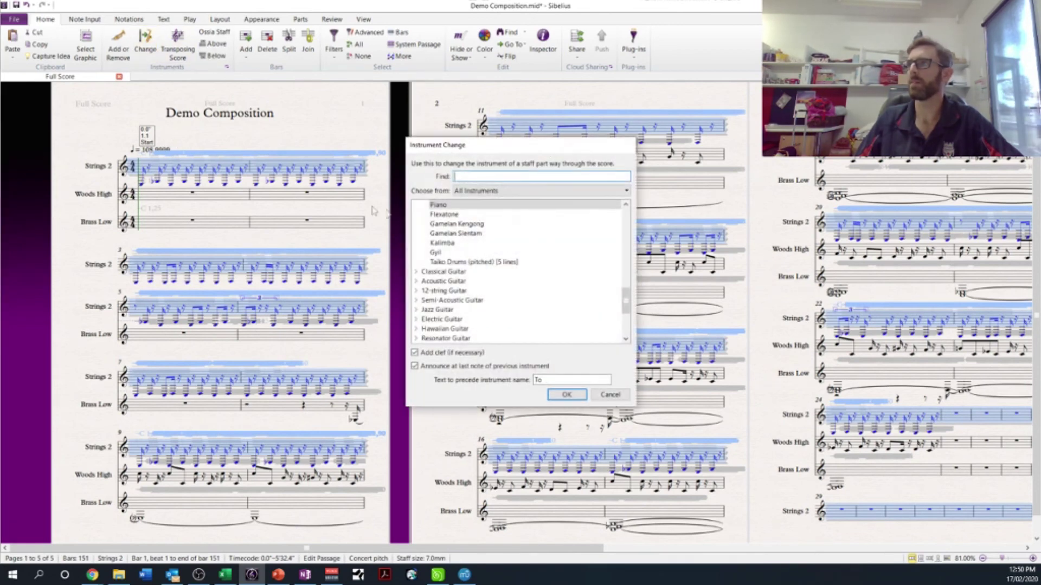
{"action": "scroll", "coordinate": [419, 285], "scroll_direction": "up", "scroll_amount": 10}
{"action": "left_click", "coordinate": [417, 281]}
{"action": "scroll", "coordinate": [426, 279], "scroll_direction": "down", "scroll_amount": 4}
{"action": "left_click", "coordinate": [425, 329]}
{"action": "scroll", "coordinate": [424, 322], "scroll_direction": "down", "scroll_amount": 1}
{"action": "scroll", "coordinate": [424, 322], "scroll_direction": "down", "scroll_amount": 3}
{"action": "double_click", "coordinate": [457, 306]}
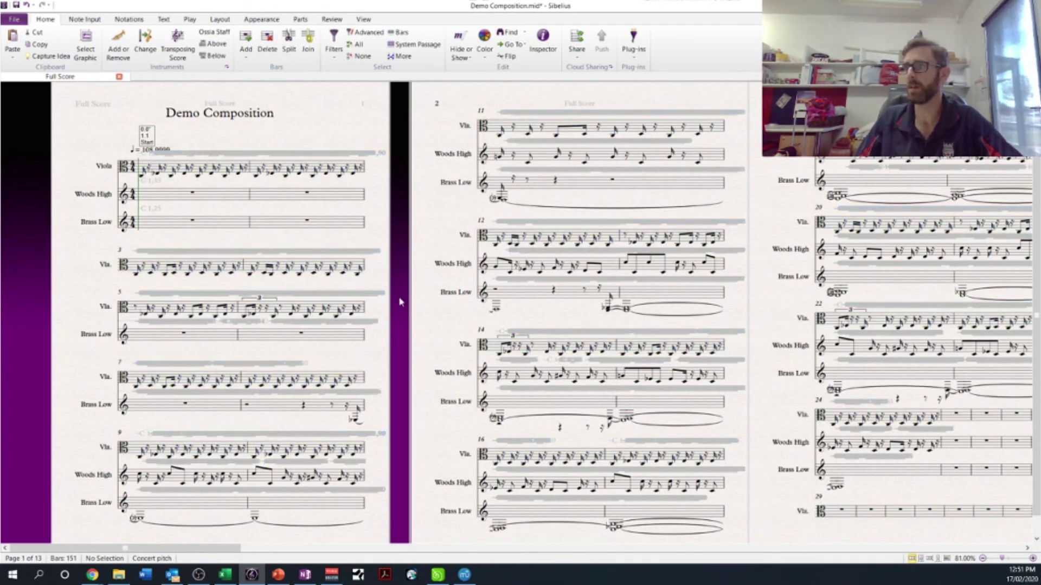
Play the Sibelius score to about bar 13, stop playback and return to the opening bars to examine the notation.
{"action": "scroll", "coordinate": [400, 302], "scroll_direction": "up", "scroll_amount": 3}
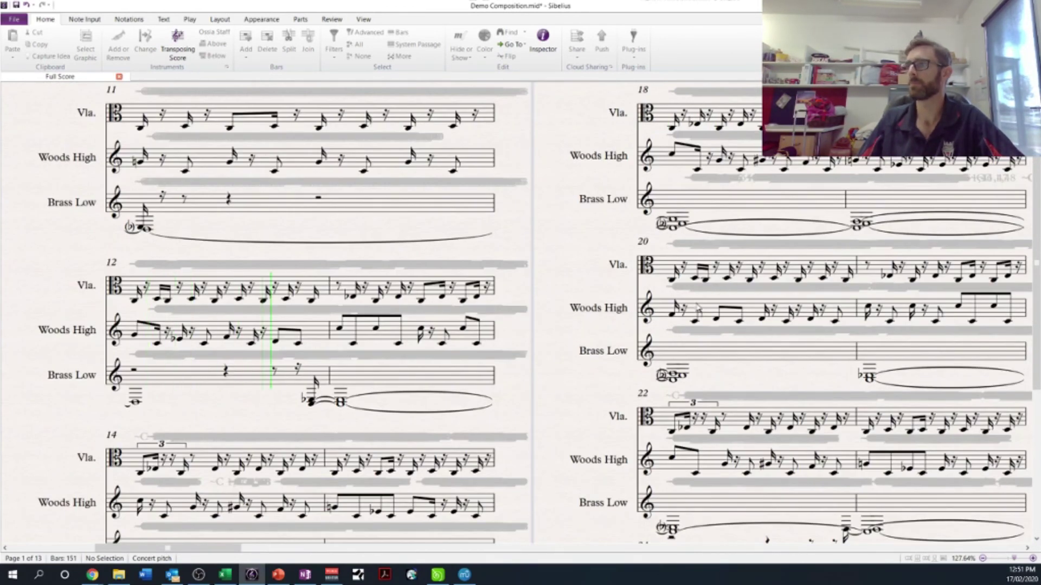
{"action": "scroll", "coordinate": [512, 365], "scroll_direction": "down", "scroll_amount": 3}
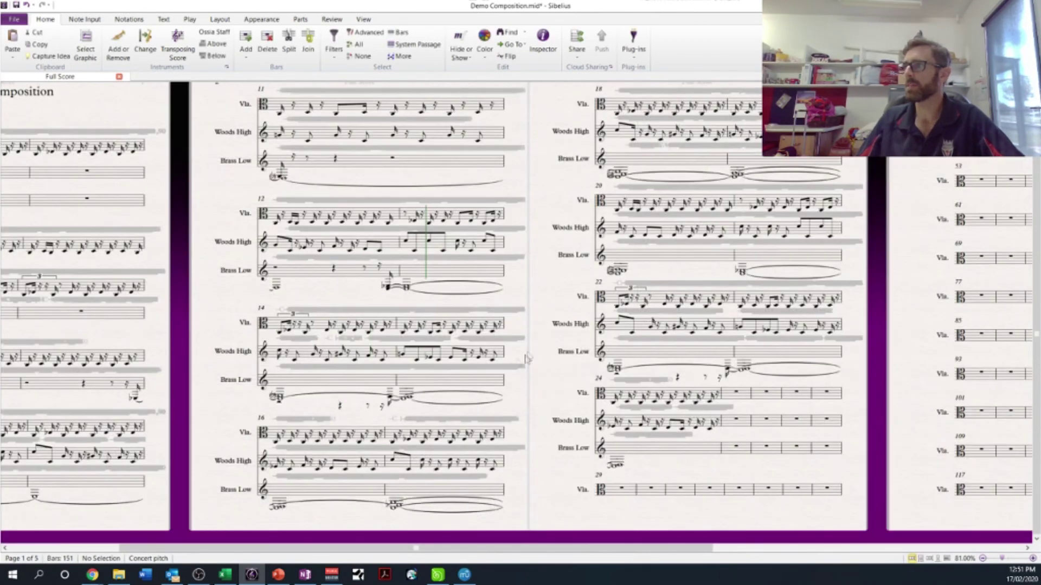
{"action": "scroll", "coordinate": [471, 276], "scroll_direction": "up", "scroll_amount": 2}
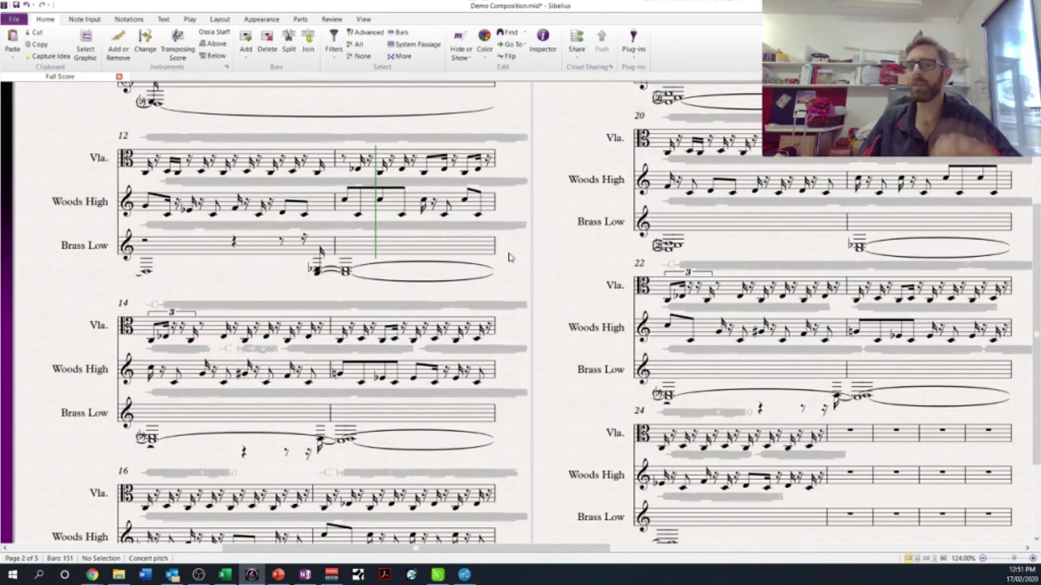
{"action": "scroll", "coordinate": [527, 316], "scroll_direction": "up", "scroll_amount": 2}
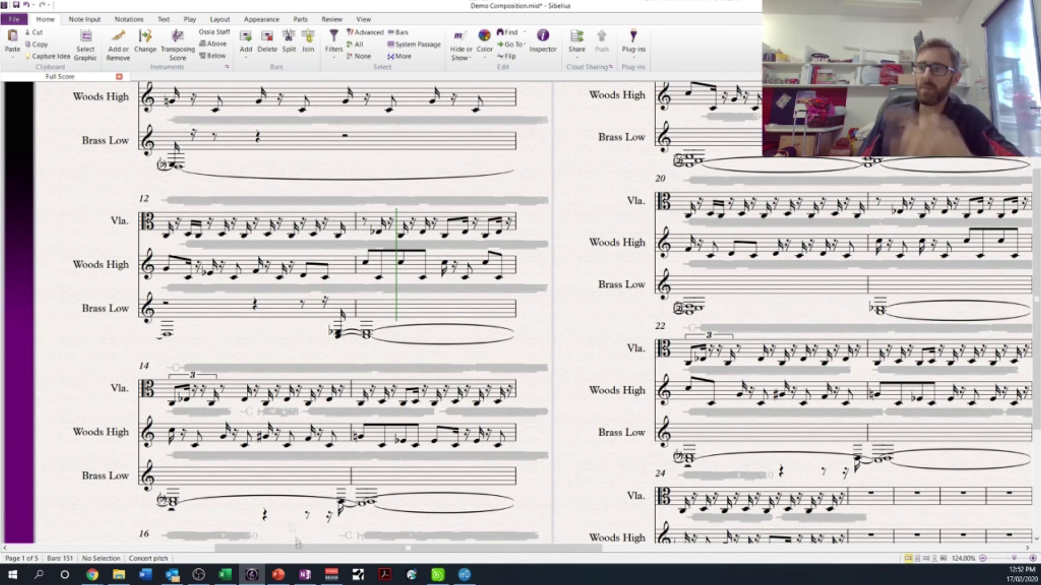
{"action": "left_click_drag", "start_coordinate": [298, 548], "coordinate": [93, 548]}
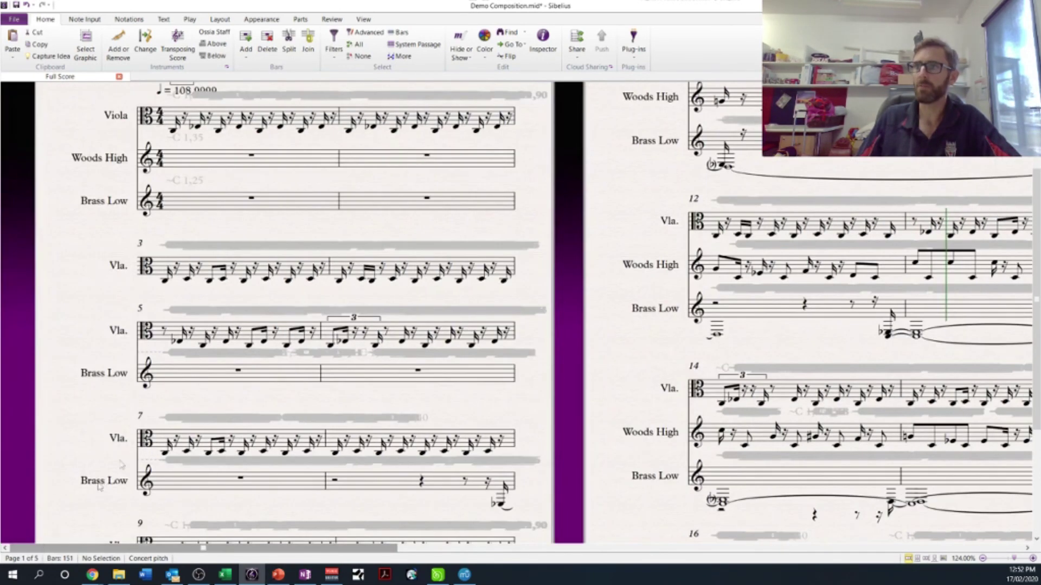
{"action": "scroll", "coordinate": [261, 254], "scroll_direction": "up", "scroll_amount": 2}
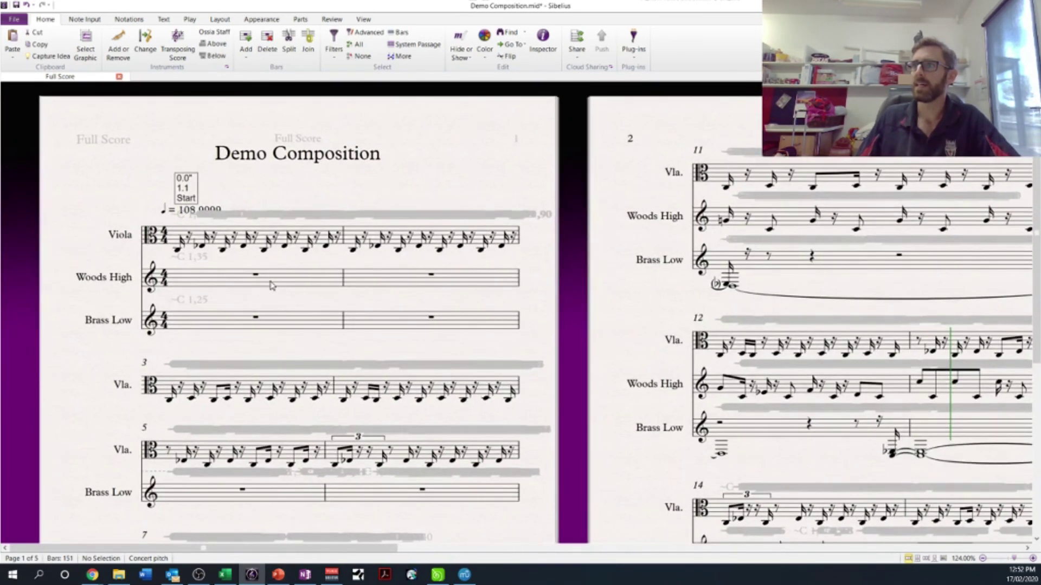
{"action": "scroll", "coordinate": [268, 285], "scroll_direction": "up", "scroll_amount": 2}
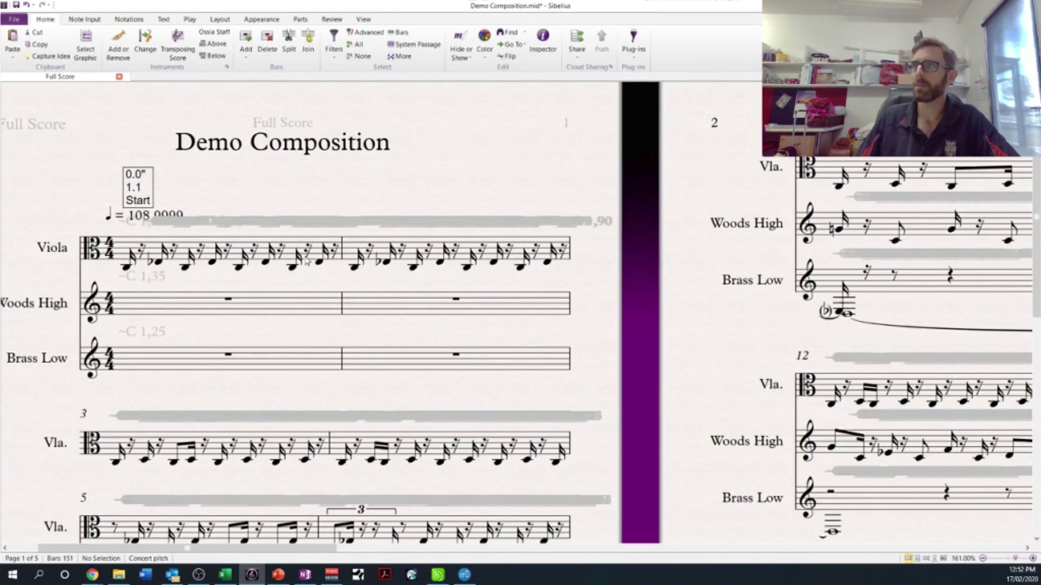
Renotate the whole Viola staff so its sixteenth notes and rests become mainly eighth notes, and check the first bars.
{"action": "triple_click", "coordinate": [292, 254]}
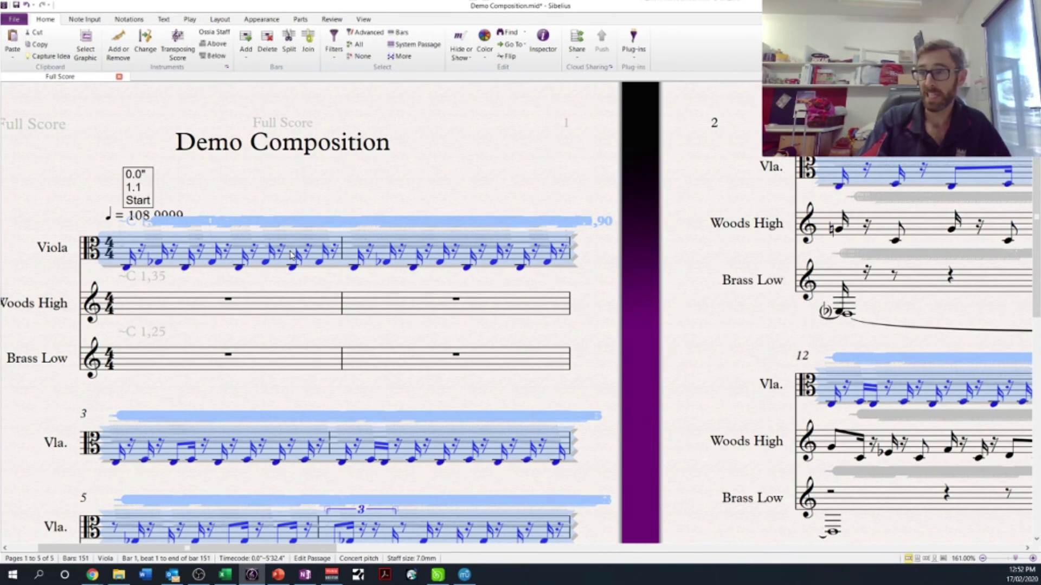
{"action": "key", "text": "ctrl+z"}
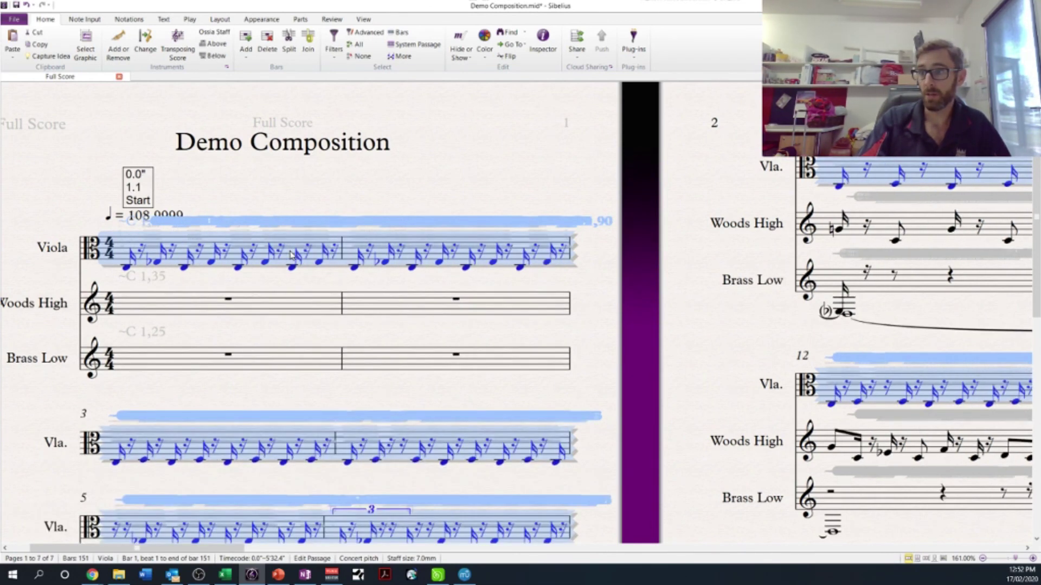
{"action": "key", "text": "ctrl+y"}
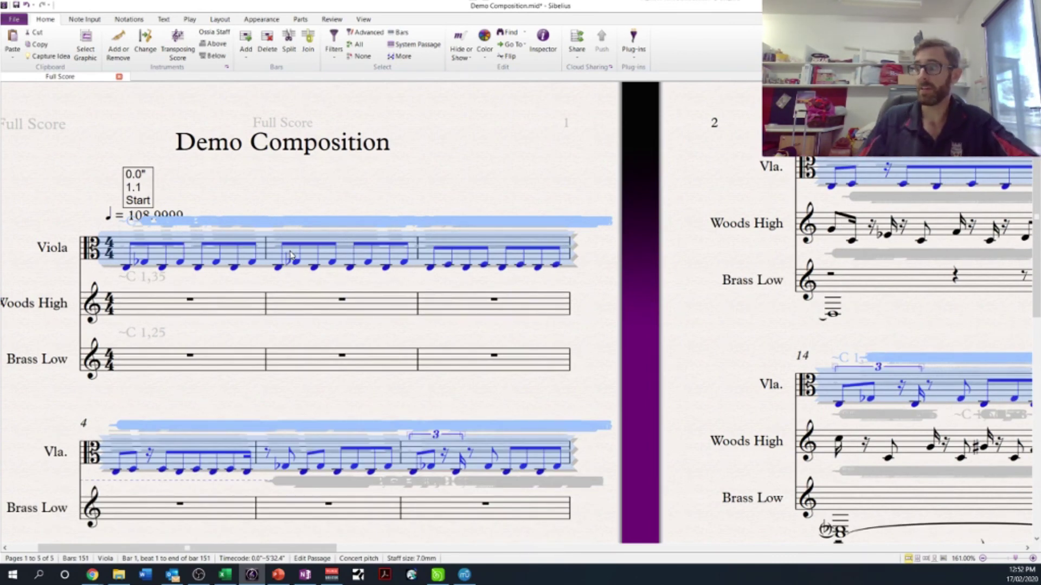
{"action": "left_click", "coordinate": [604, 455]}
{"action": "left_click_drag", "start_coordinate": [605, 456], "coordinate": [569, 328]}
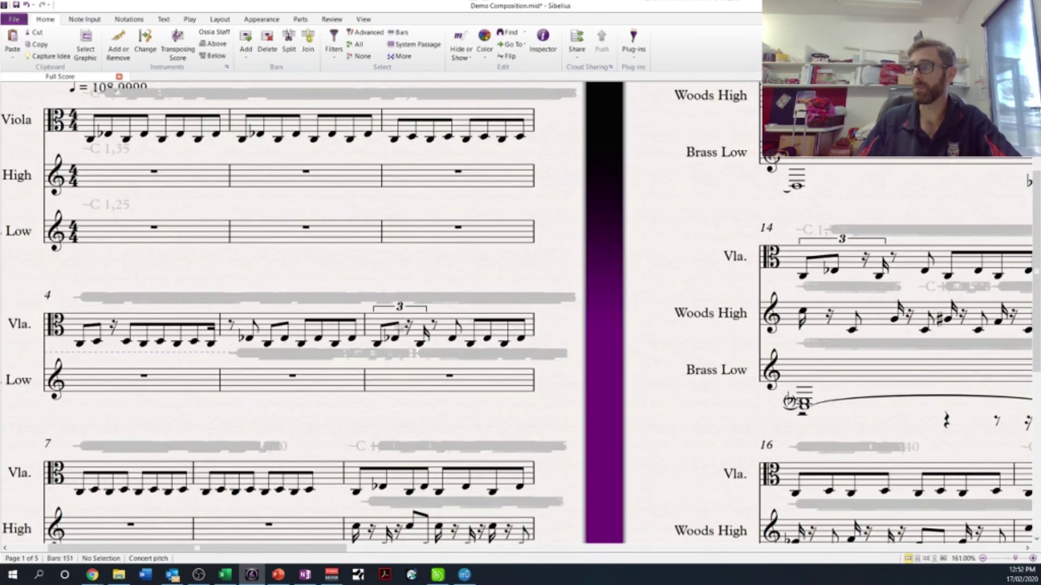
{"action": "left_click", "coordinate": [458, 121]}
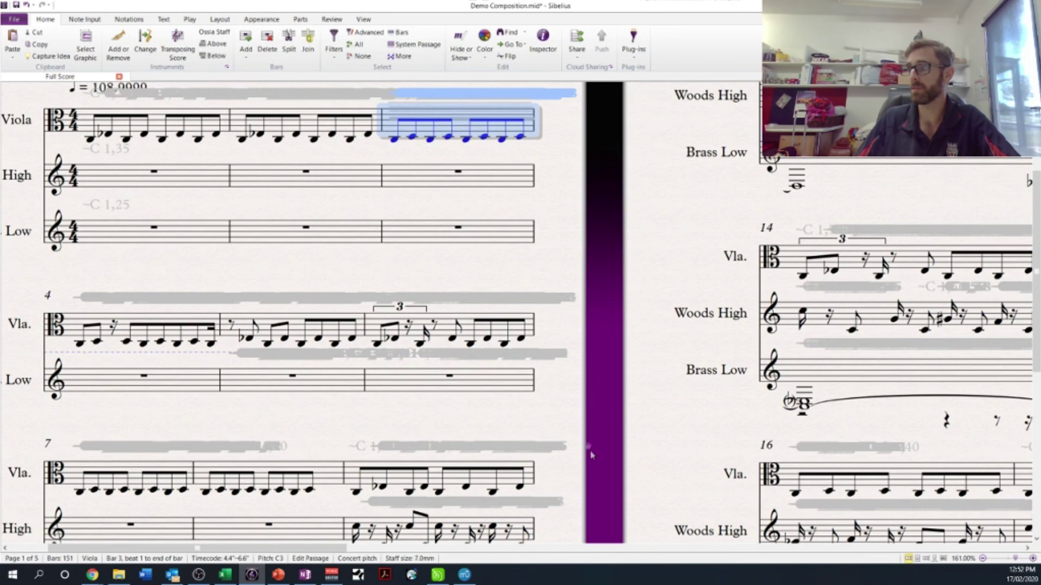
Renotate the whole Woods High staff so its short notes and rests become mainly eighth notes.
{"action": "scroll", "coordinate": [561, 427], "scroll_direction": "down", "scroll_amount": 3}
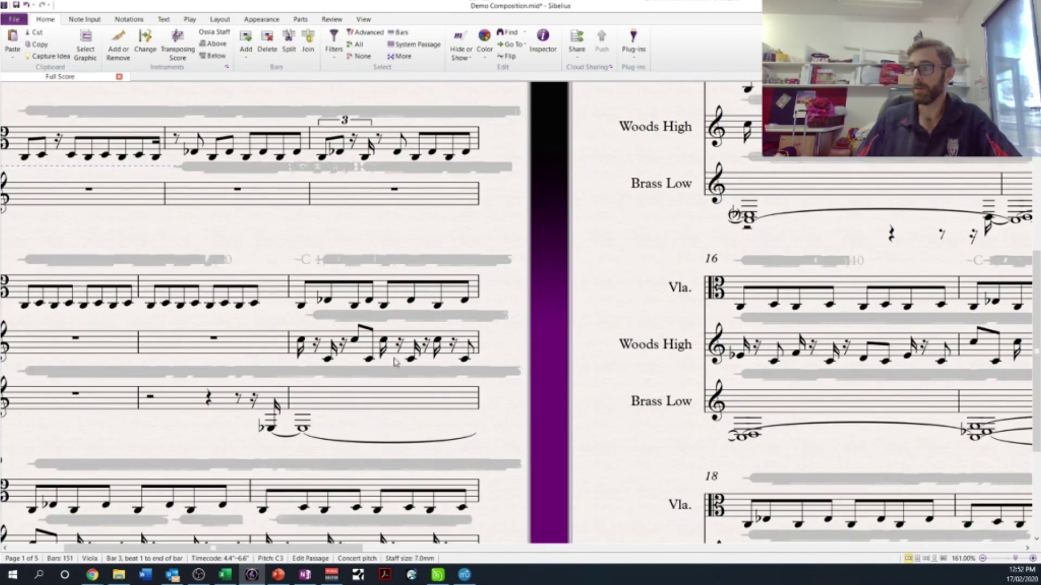
{"action": "double_click", "coordinate": [357, 357]}
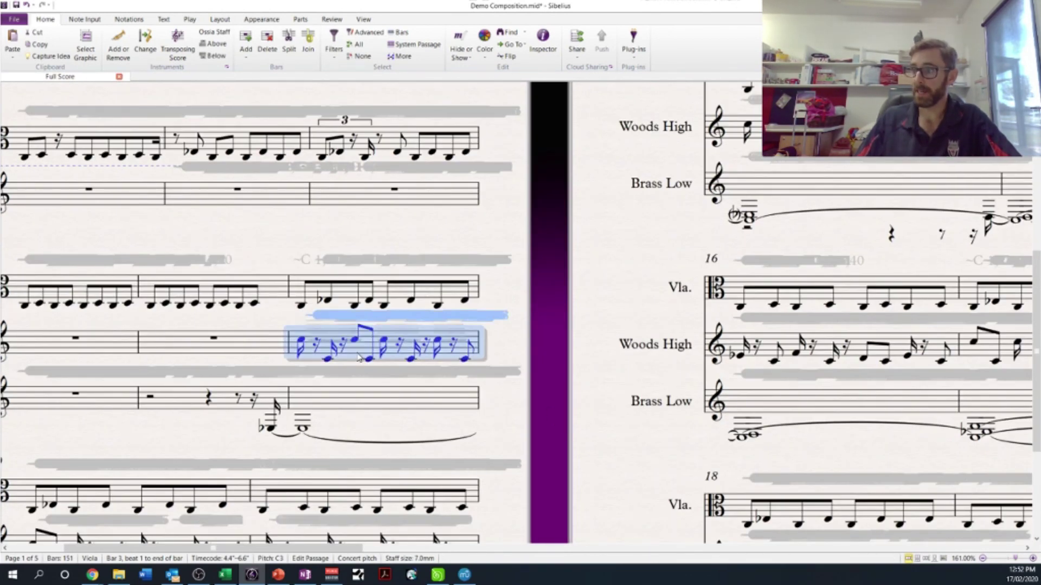
{"action": "left_click", "coordinate": [359, 357]}
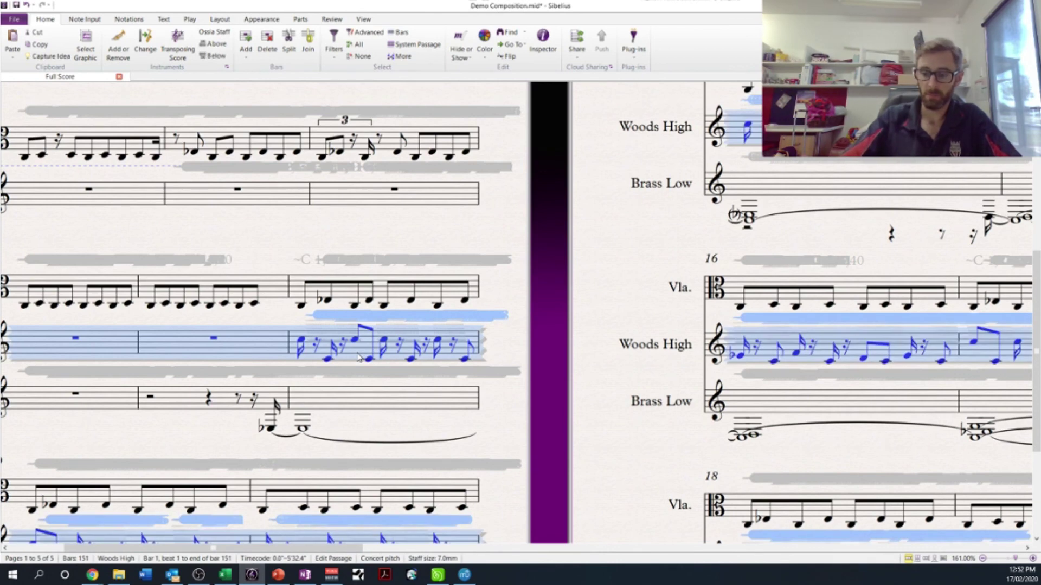
{"action": "key", "text": "ctrl+v"}
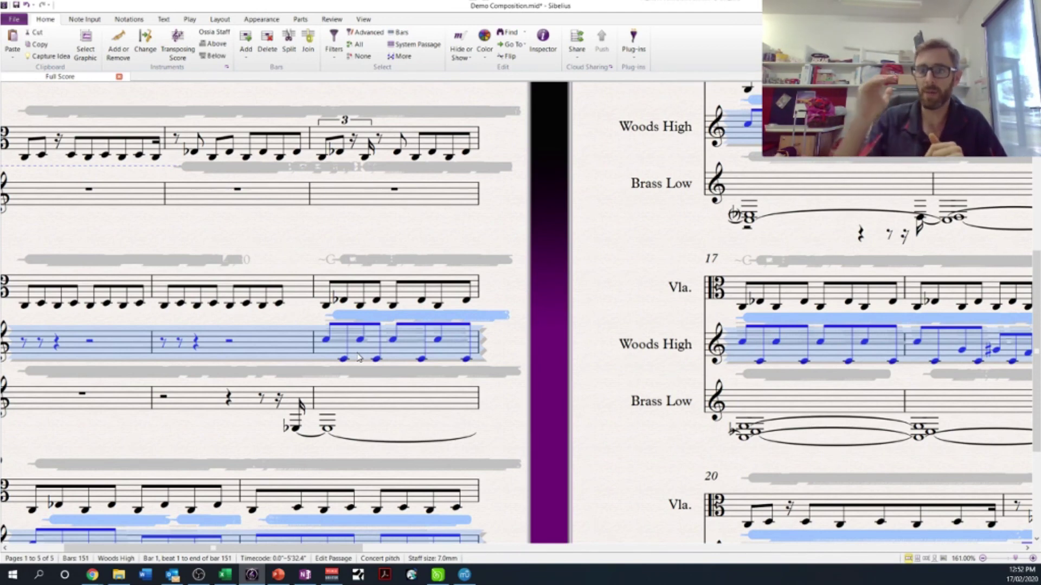
{"action": "key", "text": "Escape"}
Delete the stray sixteenth note on beat 1 of bar 11 in the Brass Low part.
{"action": "scroll", "coordinate": [523, 433], "scroll_direction": "down", "scroll_amount": 3}
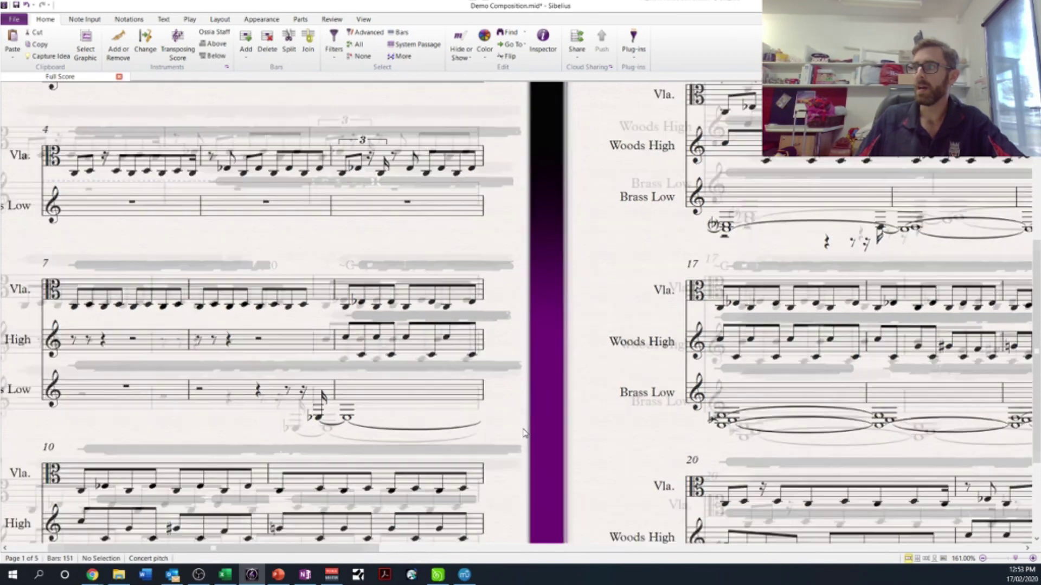
{"action": "scroll", "coordinate": [525, 423], "scroll_direction": "down", "scroll_amount": 1}
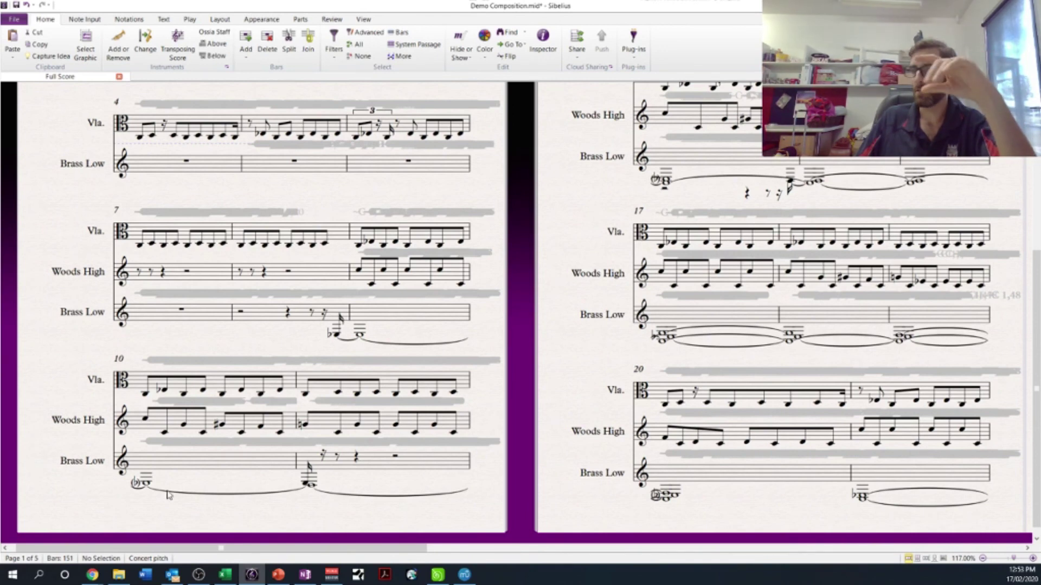
{"action": "left_click", "coordinate": [307, 484]}
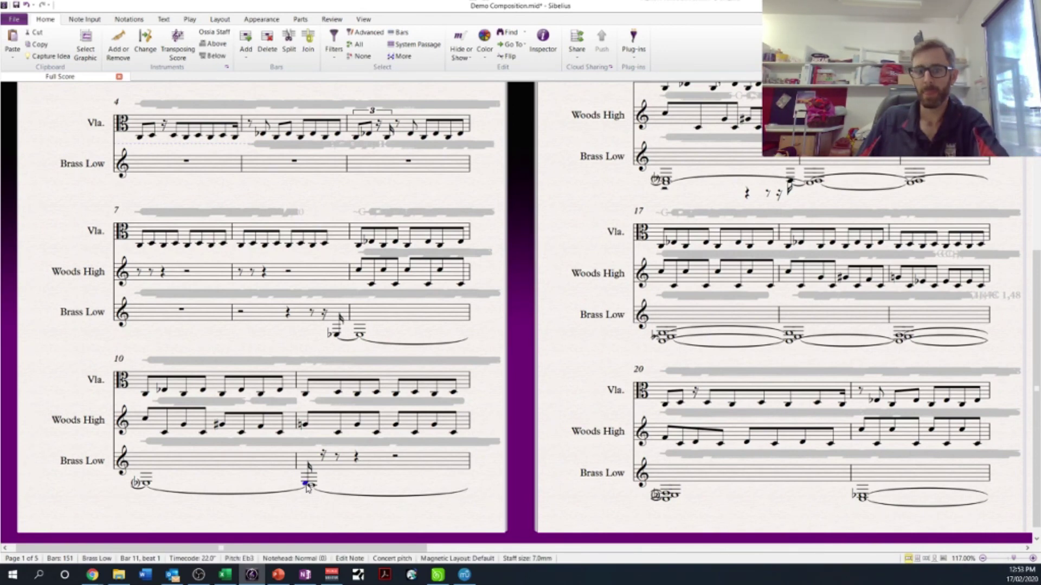
{"action": "key", "text": "Delete"}
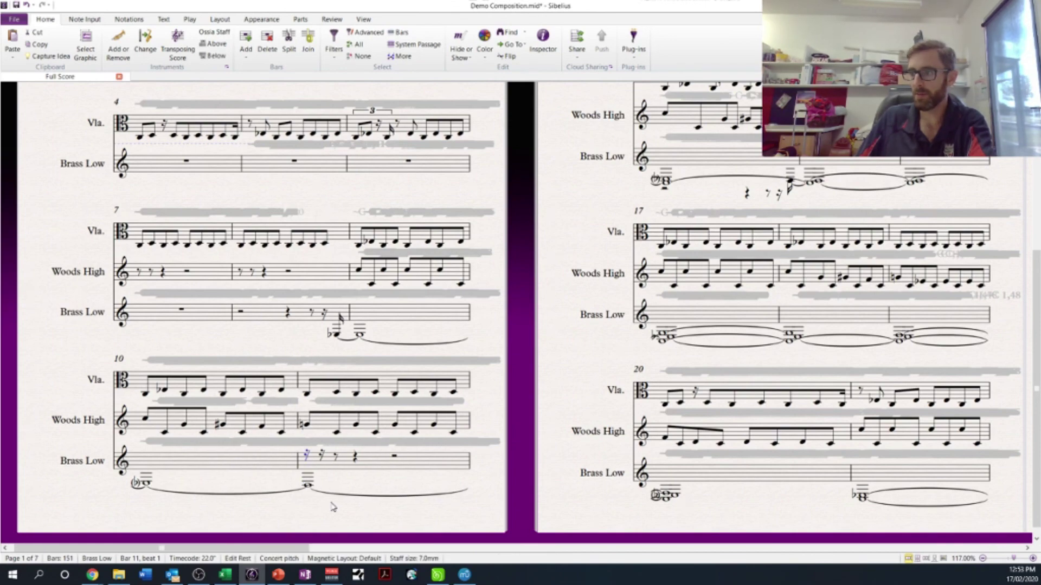
Delete the short stray notes at the end of bars 14 and 22 in the Brass Low part.
{"action": "scroll", "coordinate": [336, 475], "scroll_direction": "right", "scroll_amount": 5}
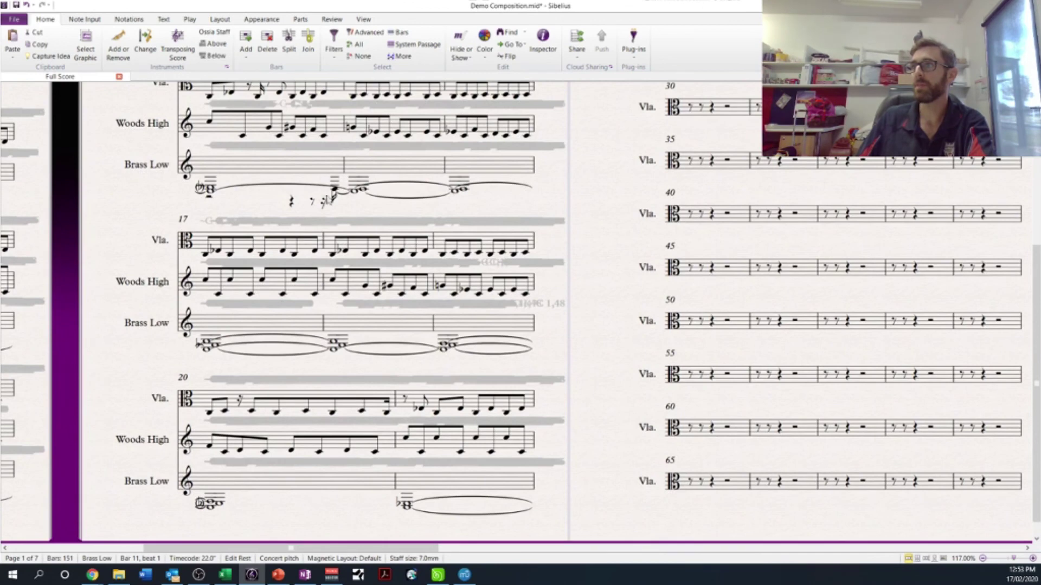
{"action": "left_click", "coordinate": [334, 190]}
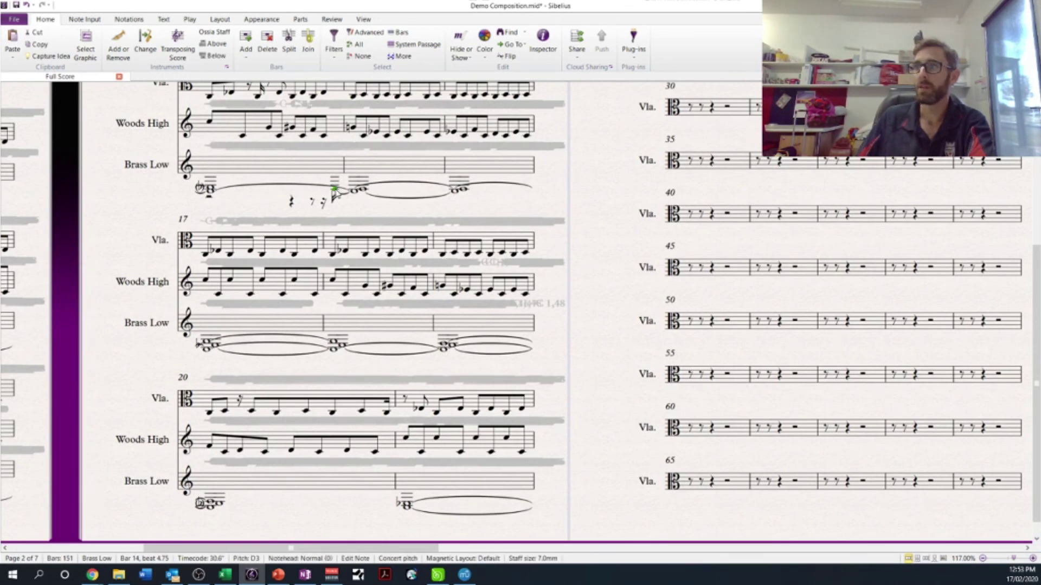
{"action": "key", "text": "Delete"}
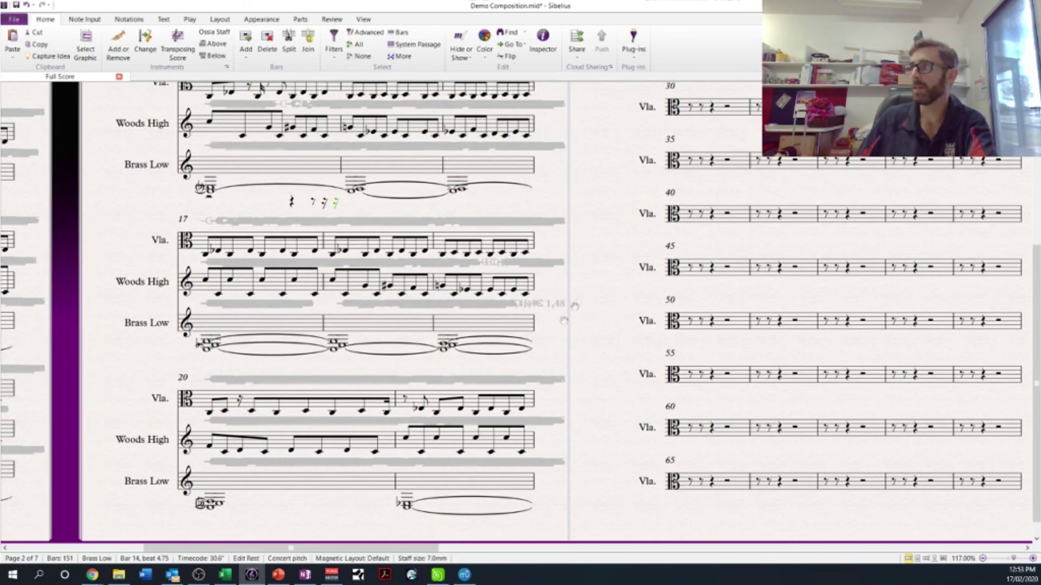
{"action": "scroll", "coordinate": [574, 306], "scroll_direction": "up", "scroll_amount": 4}
{"action": "scroll", "coordinate": [575, 306], "scroll_direction": "right", "scroll_amount": 5}
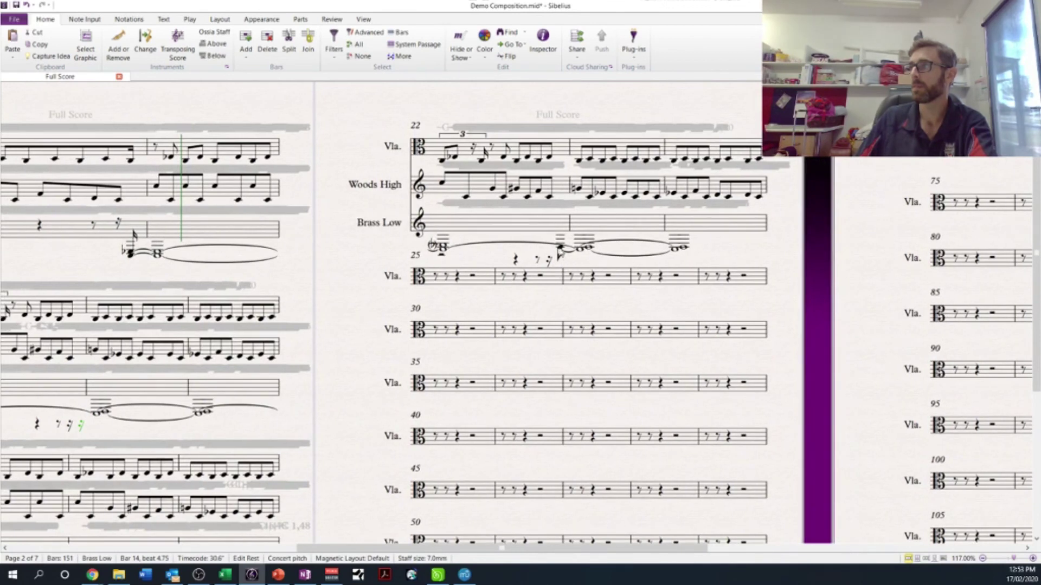
{"action": "left_click", "coordinate": [559, 250]}
{"action": "key", "text": "Delete"}
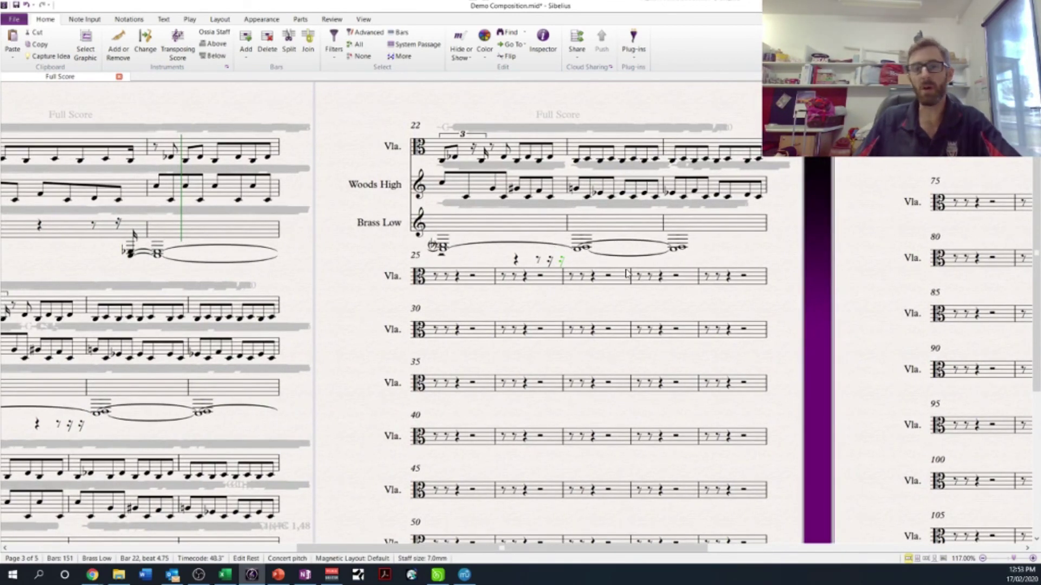